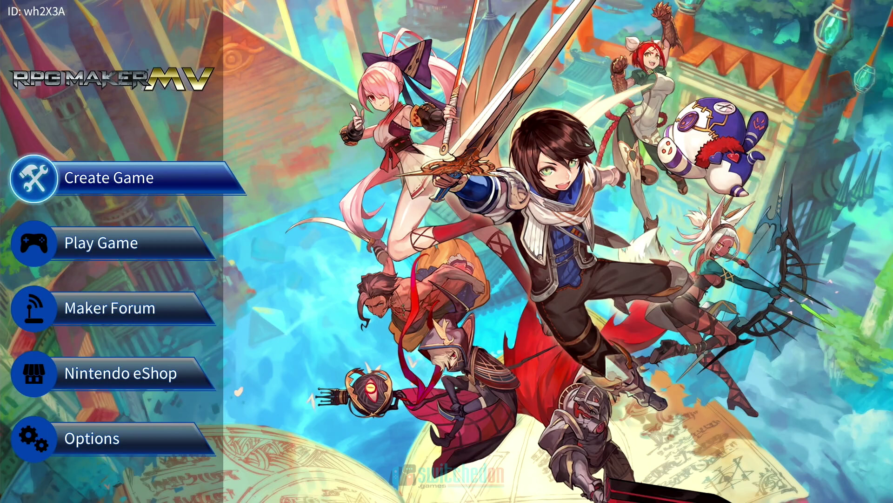
Step: Look over the main menu entries from Create Game to Nintendo eShop
key(Down)
key(Up)
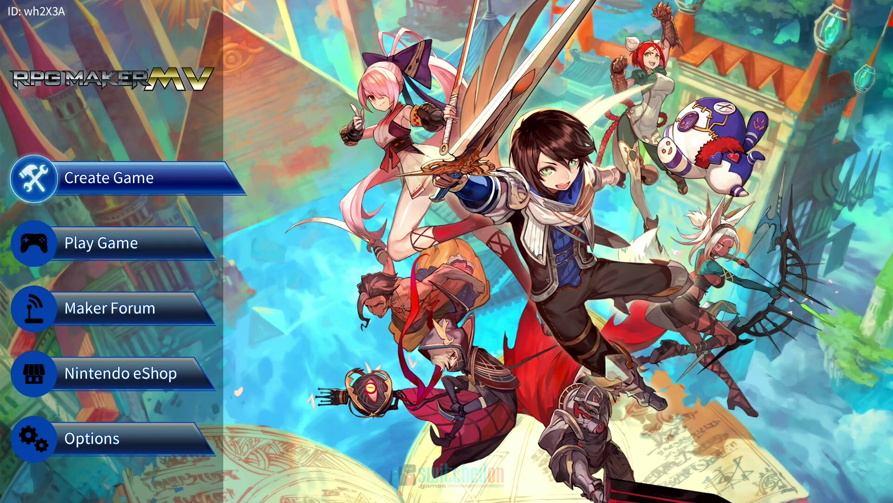
key(Down)
key(Up)
key(Down)
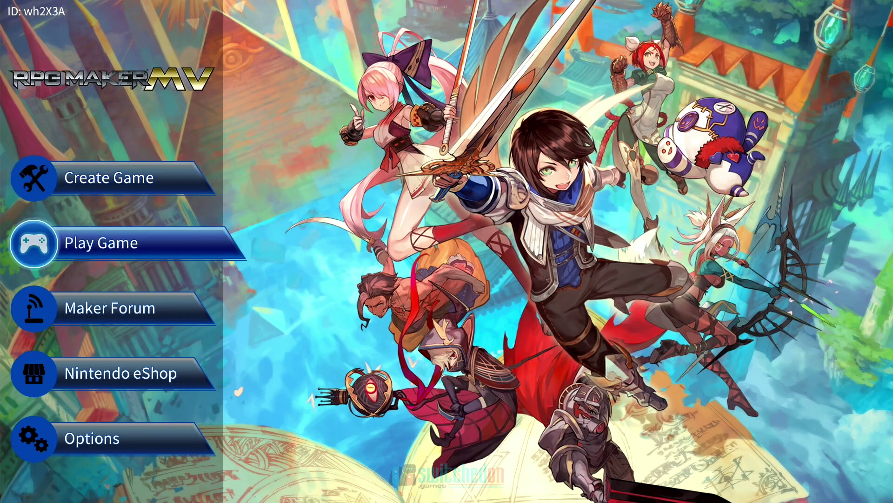
key(Down)
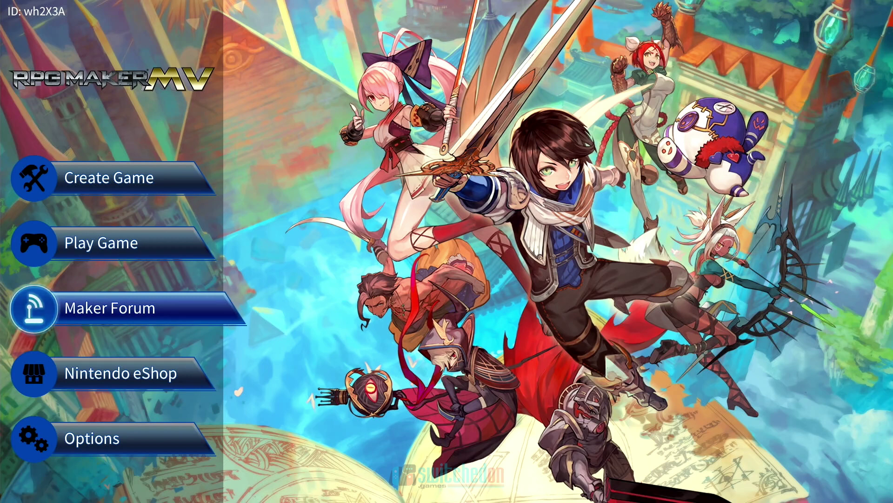
key(Down)
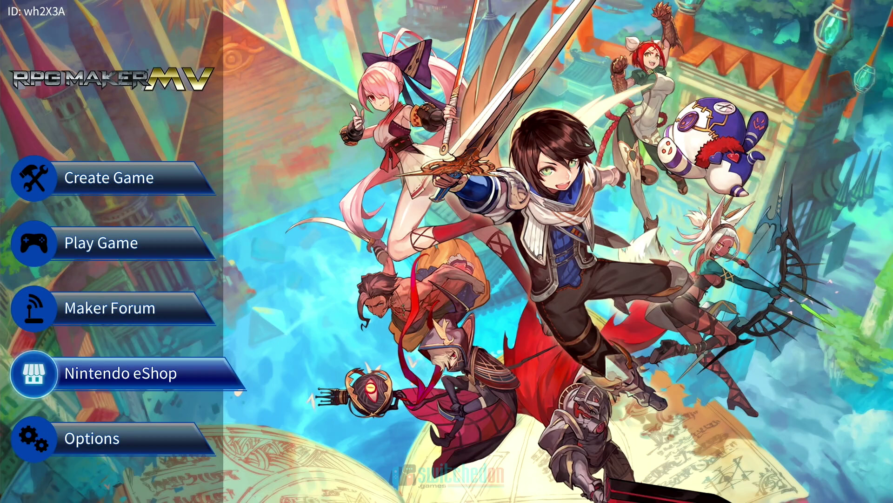
key(Up)
key(Up)
key(Down)
Step: Open the Maker Forum and look over its options, from Search for game to Check posted work
key(Up)
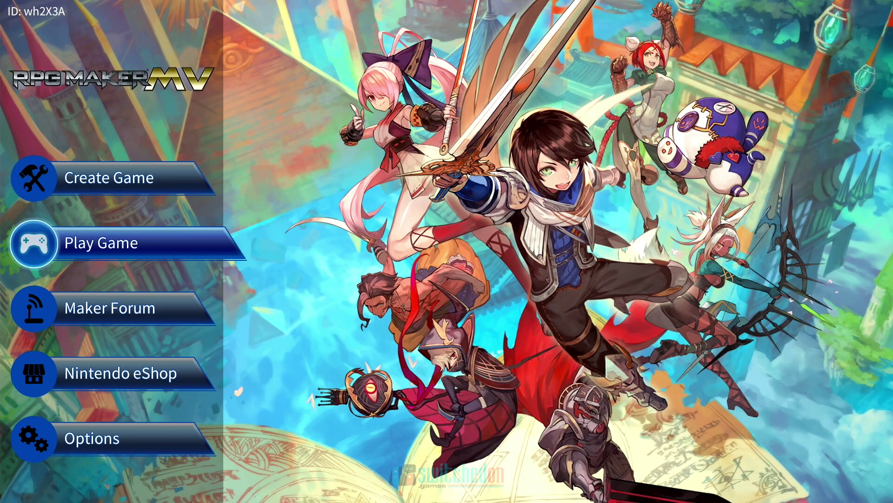
key(Up)
key(Down)
key(Down)
key(Return)
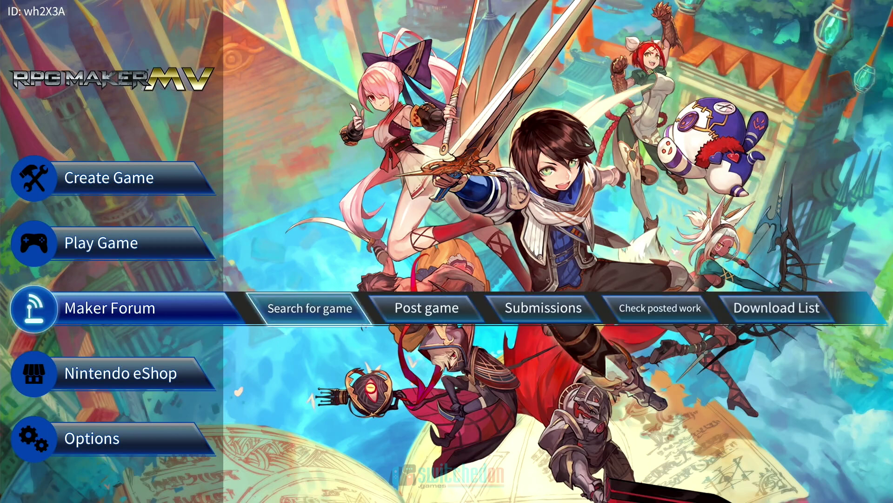
key(Right)
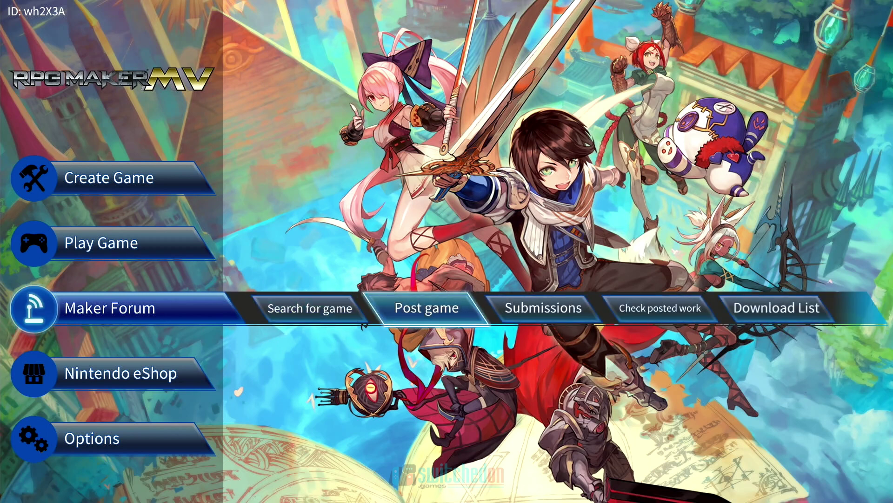
key(Right)
key(Right)
key(Right)
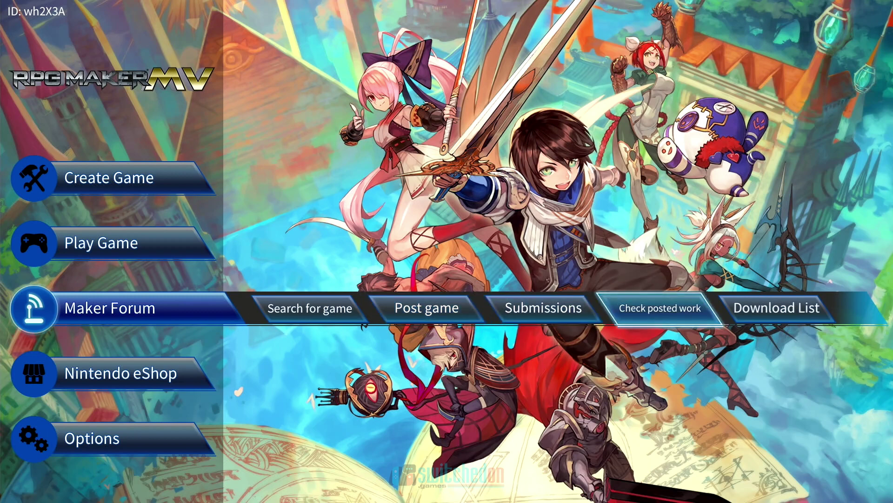
key(Left)
key(Left)
key(Left)
key(Left)
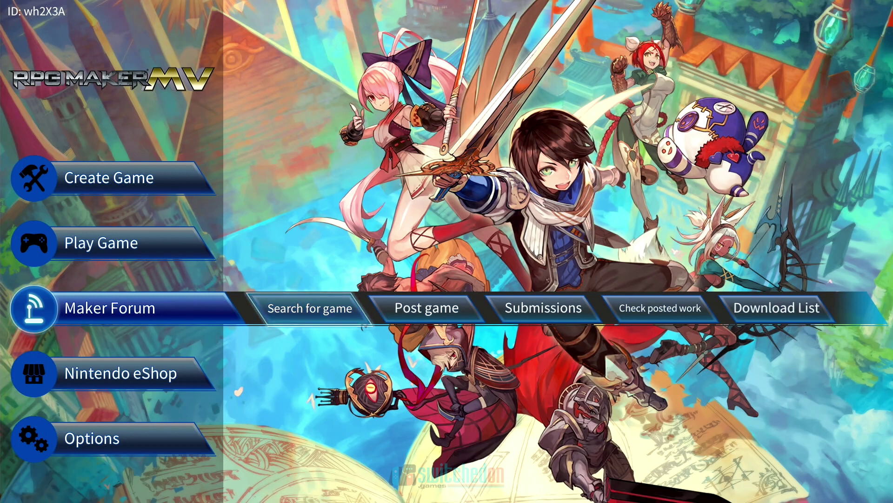
Step: Open the forum's game search and look through the ranking lists from New arrivals to Total Downloads Top 5
key(Escape)
key(Return)
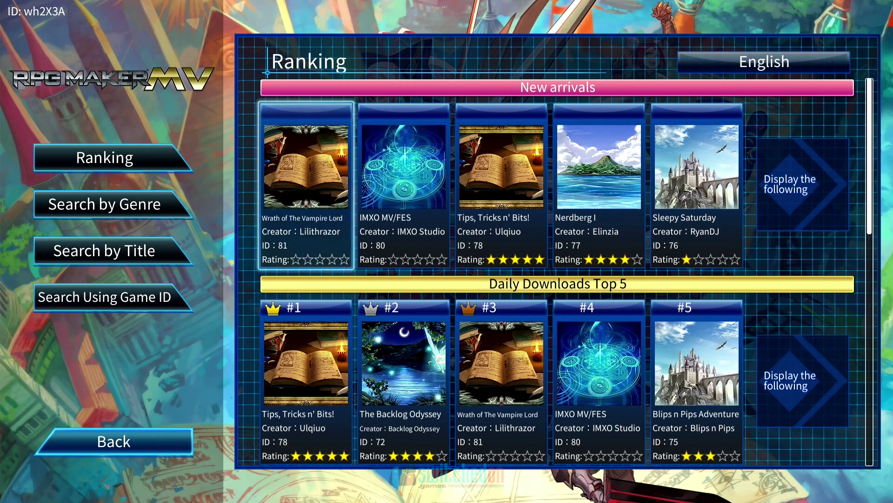
key(Down)
key(Down)
key(Down)
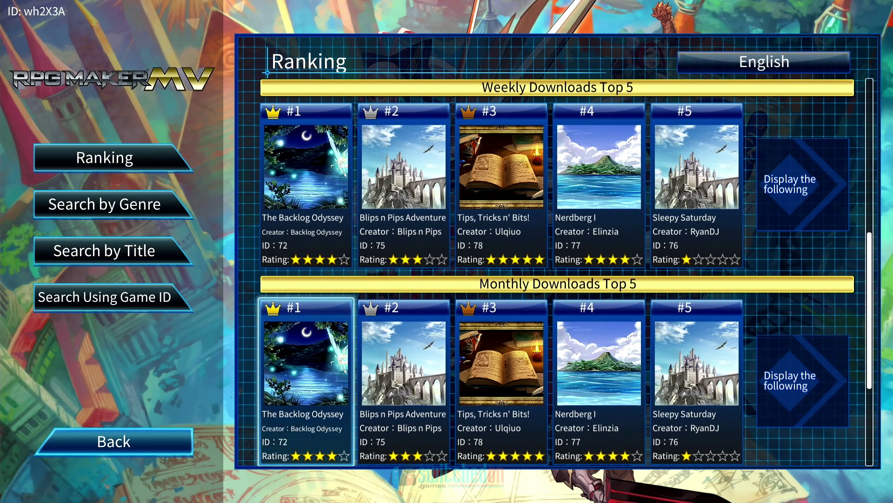
key(Down)
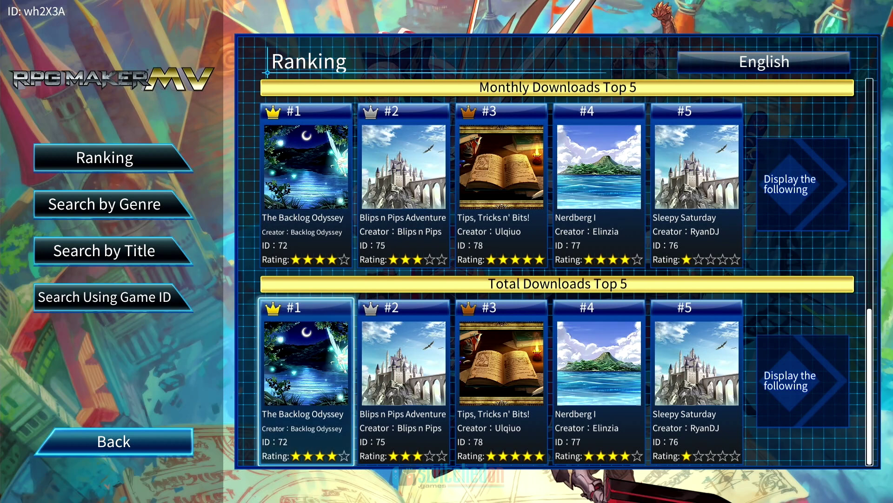
key(Up)
key(Up)
key(Down)
key(Down)
key(Down)
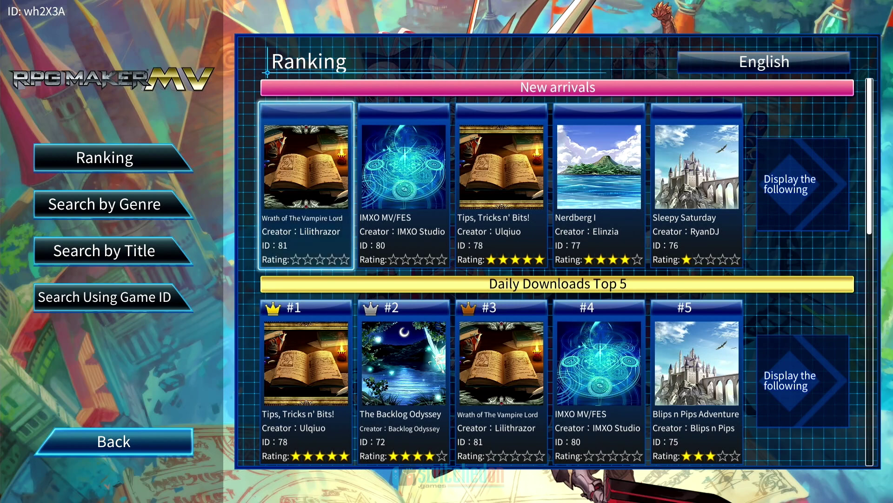
Step: View the details and the download, review and report options of Wrath of The Vampire Lord under New arrivals, and close them
key(Right)
key(Left)
key(Return)
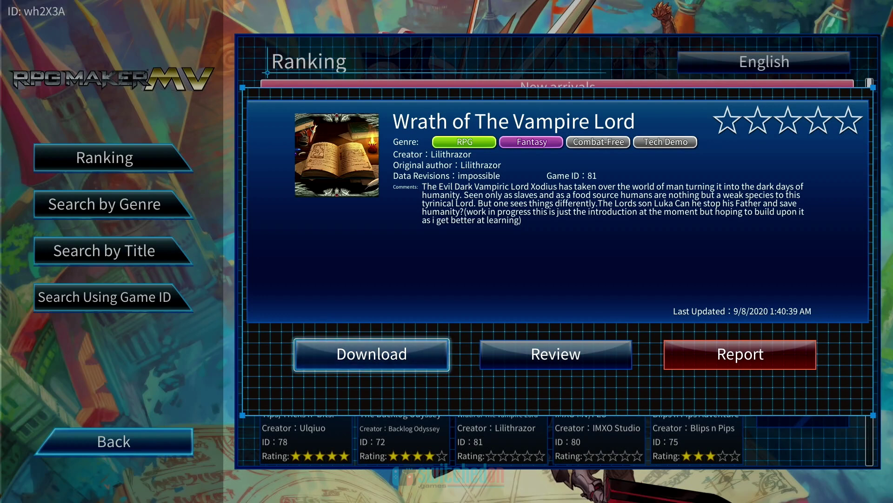
key(Right)
key(Left)
key(Right)
key(Right)
key(Left)
key(Left)
key(Escape)
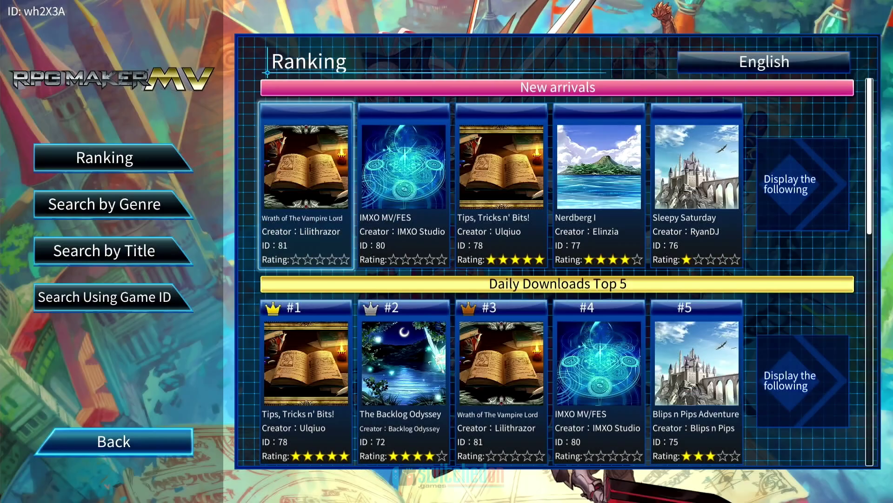
Step: Leave the Maker Forum and start playing Wrath of The Vampire Lord
key(Escape)
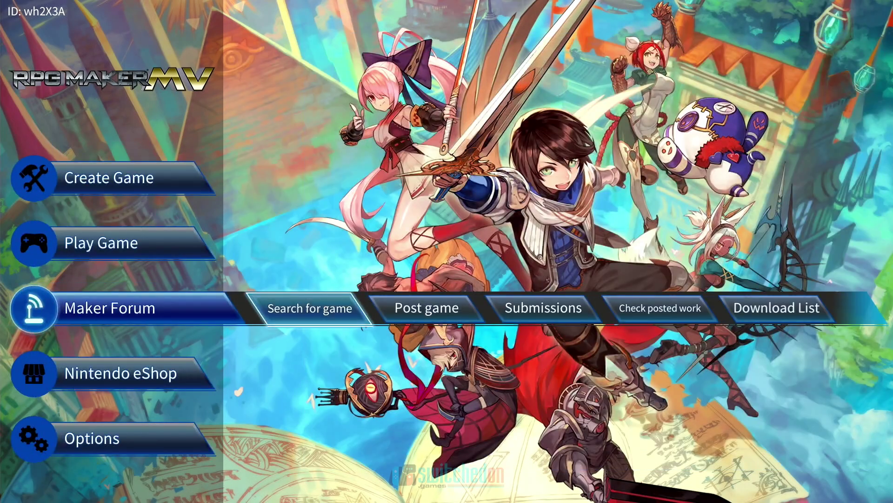
key(Escape)
key(Up)
key(Return)
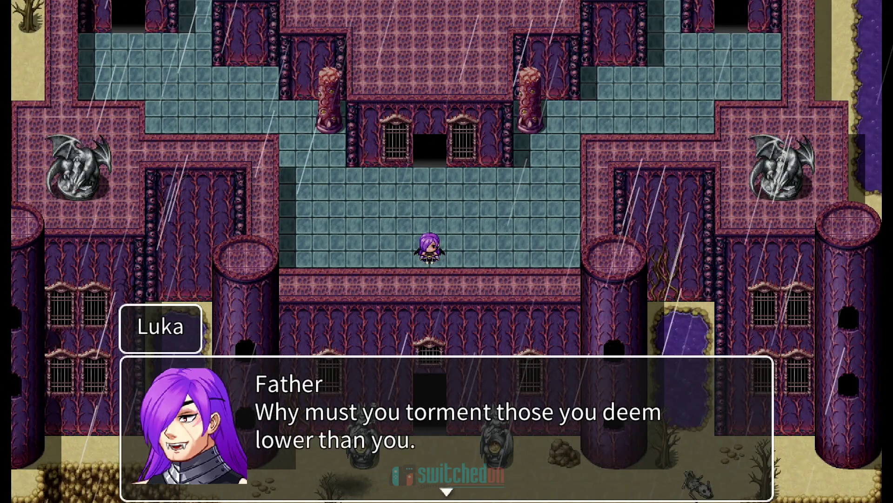
key(Return)
key(Return)
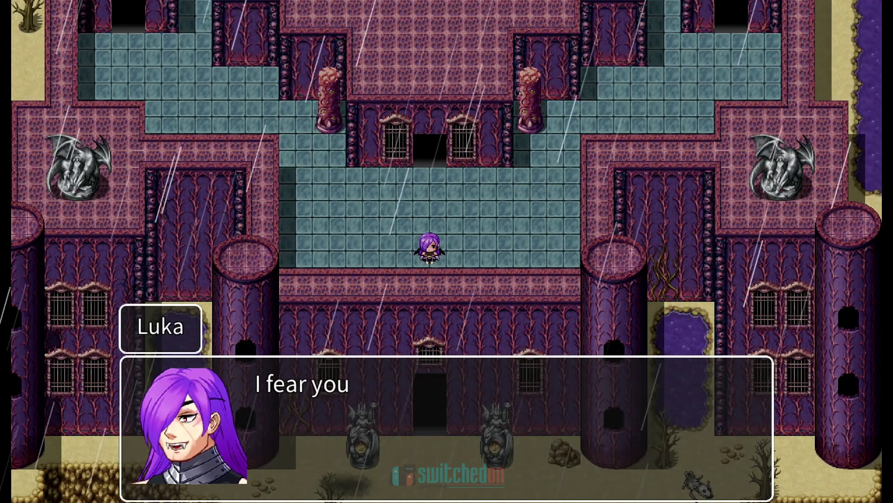
key(Return)
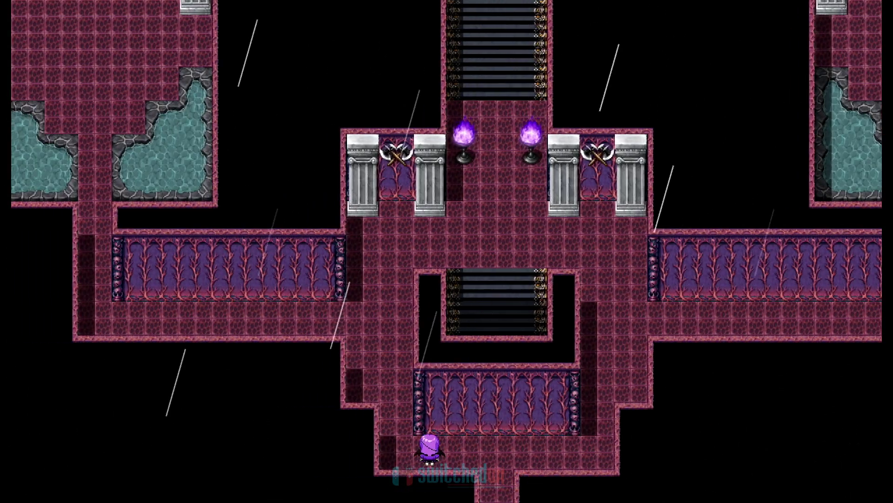
key(Left)
key(Up)
key(Left)
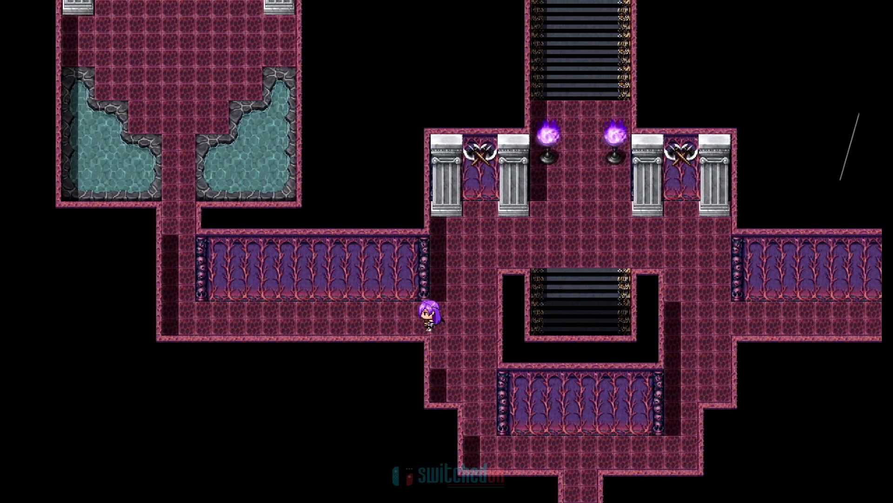
key(Left)
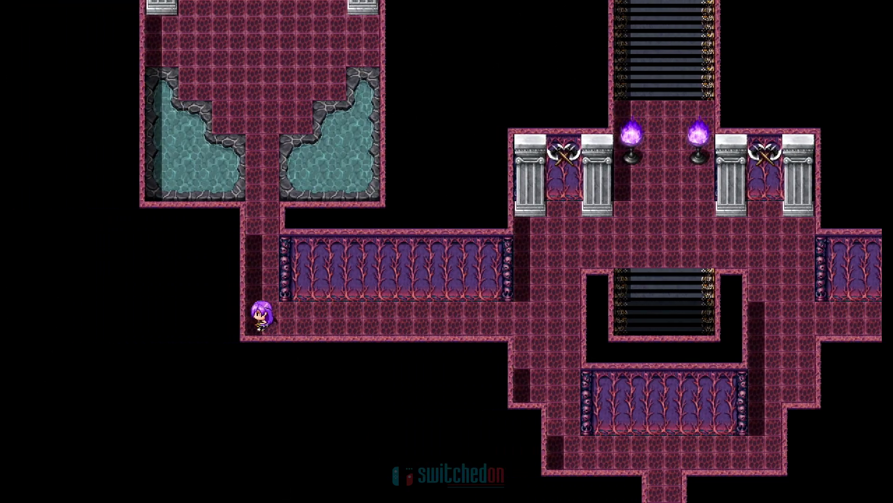
key(Up)
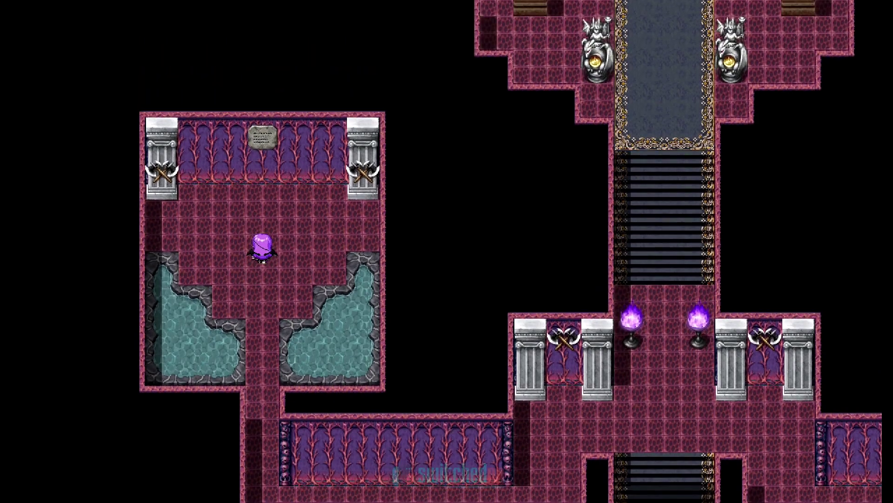
key(Down)
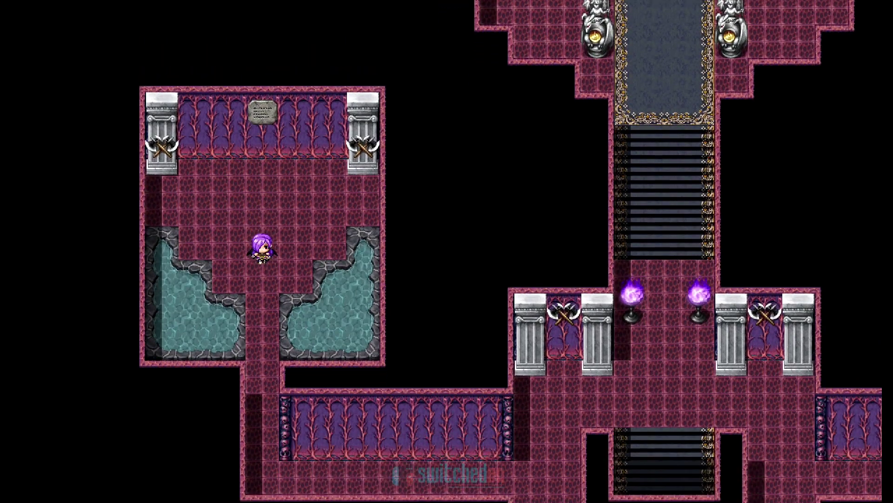
key(Down)
key(Right)
key(Right)
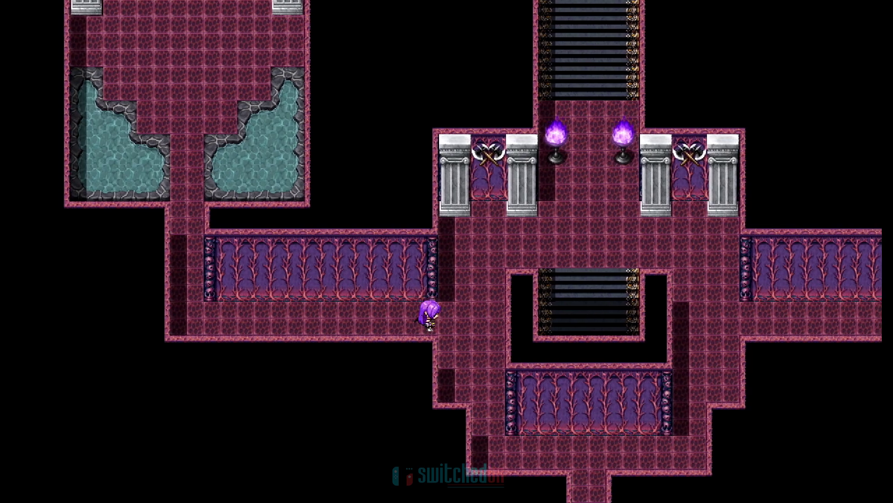
key(Up)
key(Up)
key(Right)
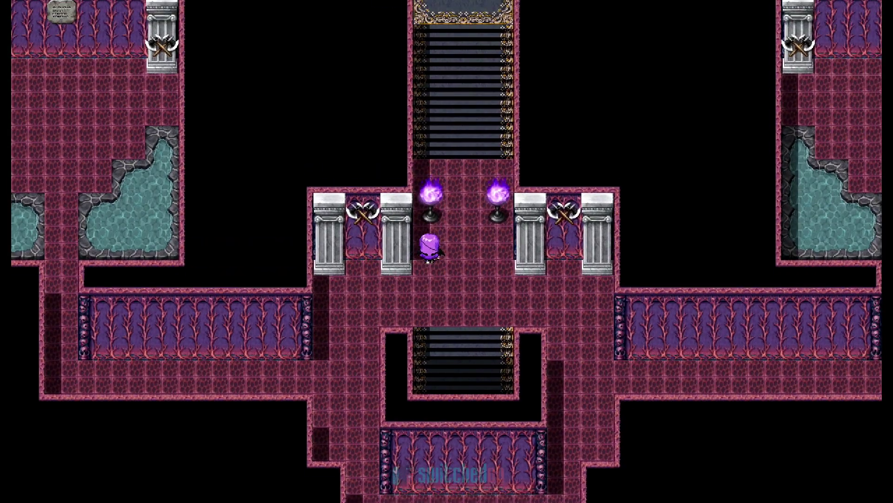
key(Up)
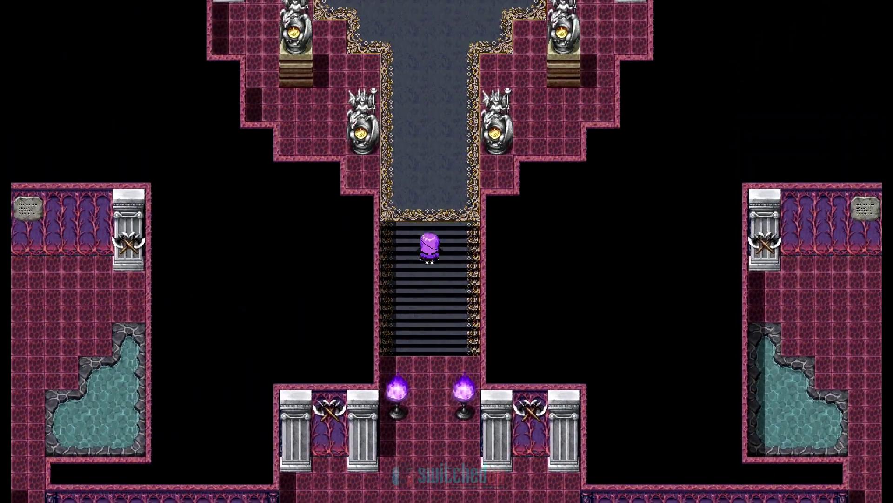
key(Up)
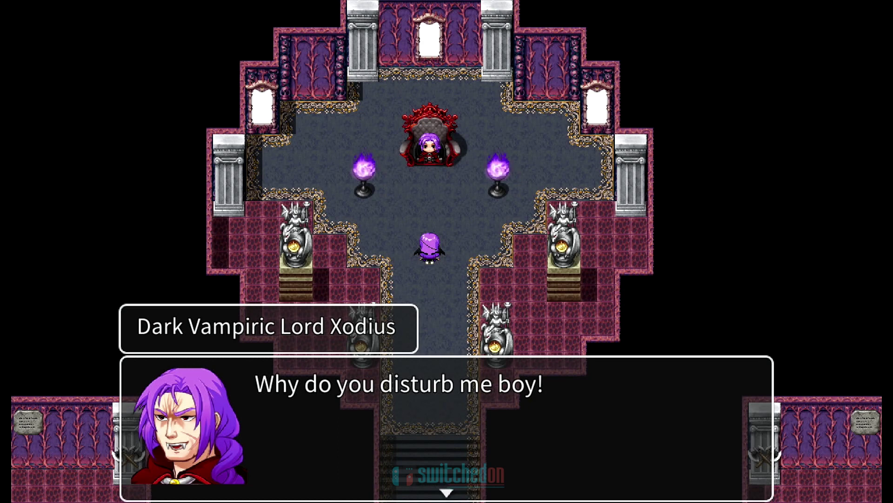
key(Return)
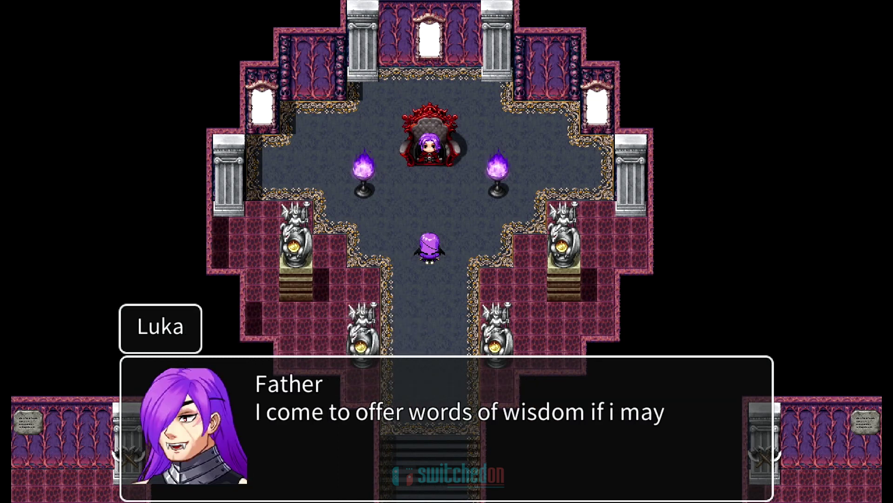
key(Return)
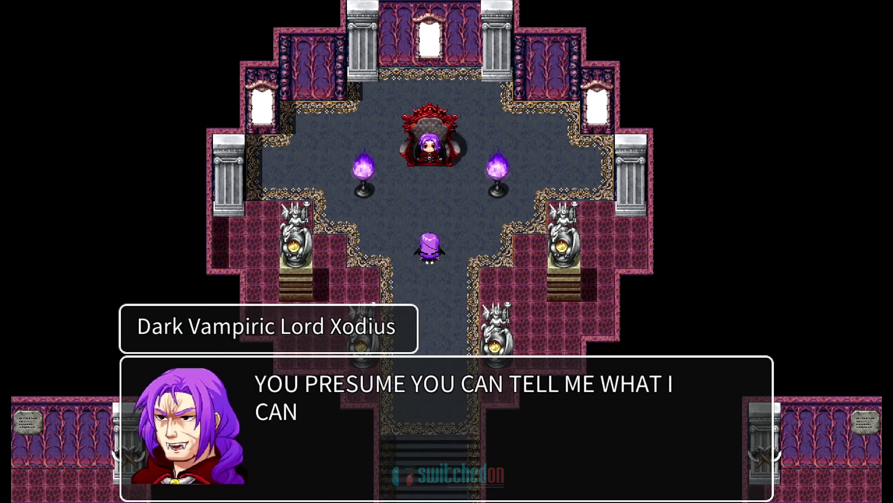
key(Return)
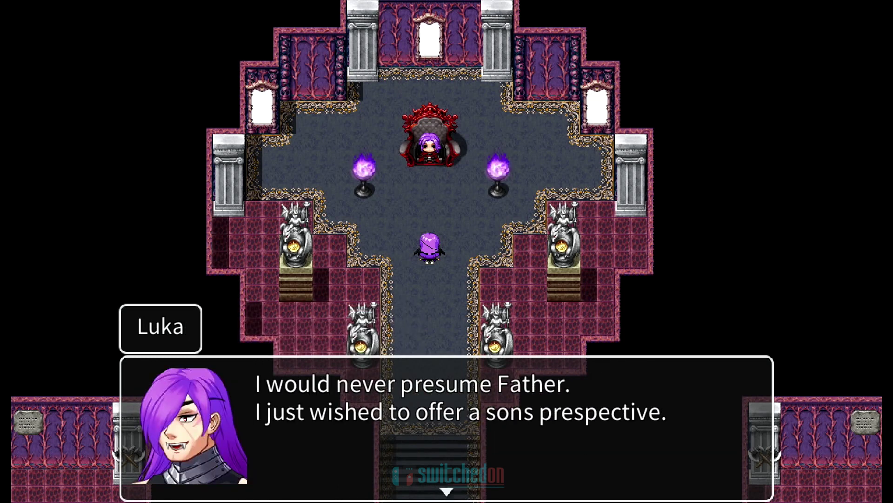
key(Return)
key(Return)
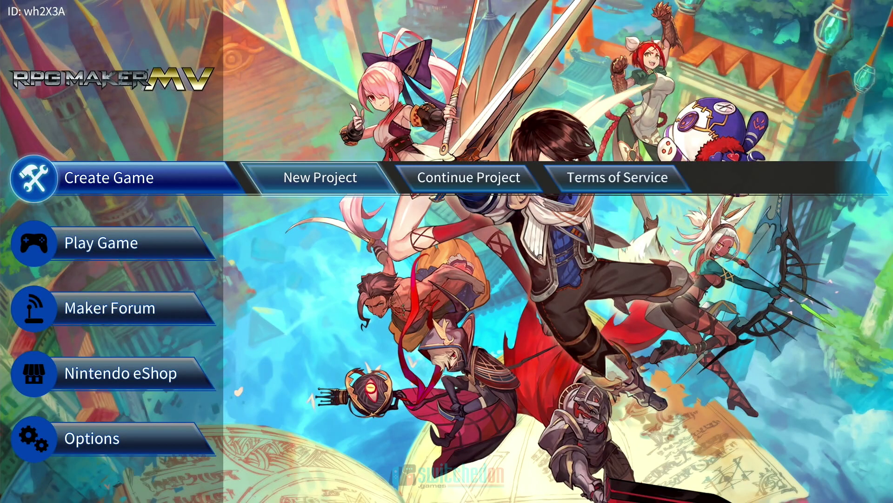
Step: Start creating a new project in the empty slot 3
key(Return)
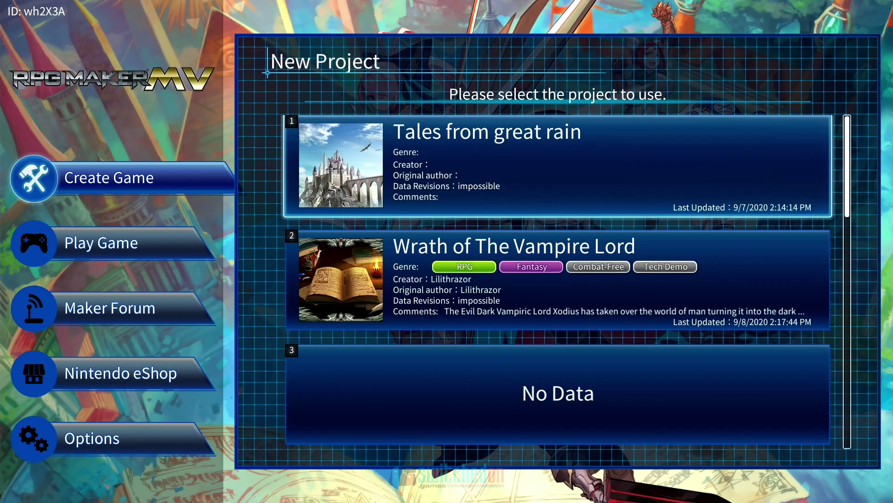
key(Down)
key(Down)
Step: Set the new project's name to "Project x"
key(Return)
key(Down)
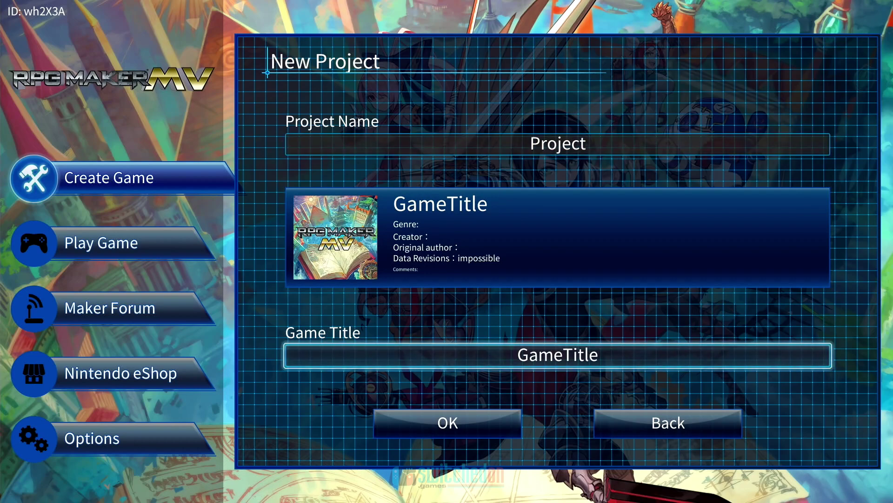
key(Up)
key(Return)
key(BackSpace)
key(Right)
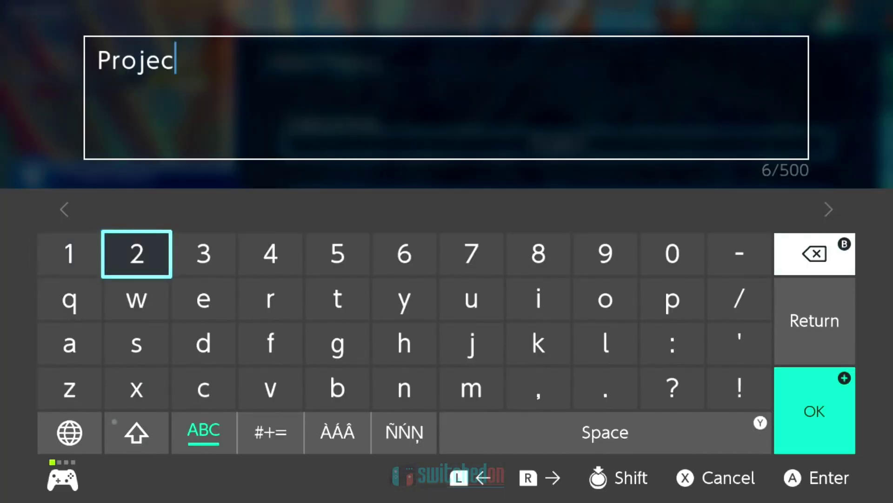
key(Right)
key(Right)
key(Right)
key(Down)
text(t)
key(Down)
key(Left)
key(Left)
key(Left)
key(Down)
text(x)
key(Return)
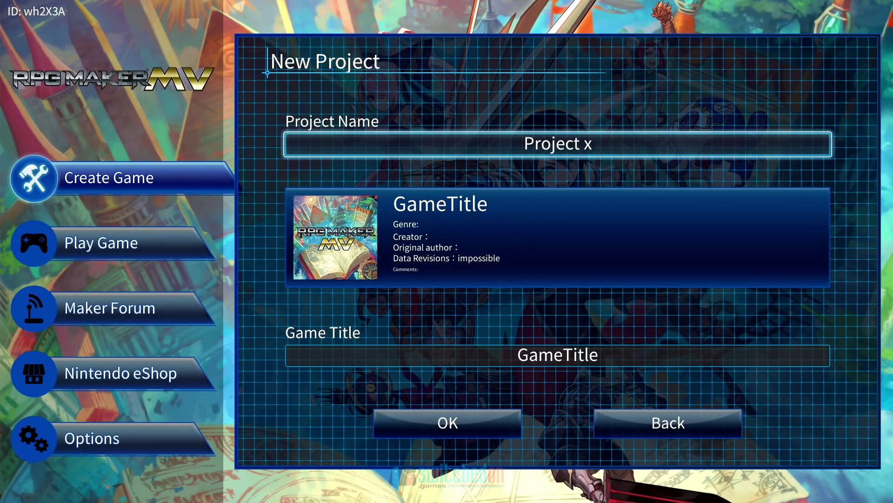
Step: Set the new project's game title to "Game x"
key(Down)
key(Up)
key(Down)
key(Return)
key(BackSpace)
key(BackSpace)
key(BackSpace)
key(BackSpace)
key(BackSpace)
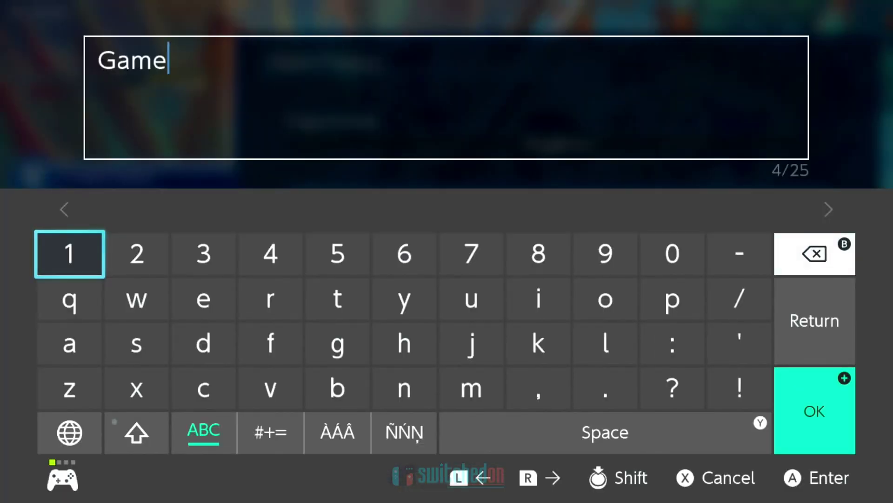
key(Right)
key(Down)
key(Down)
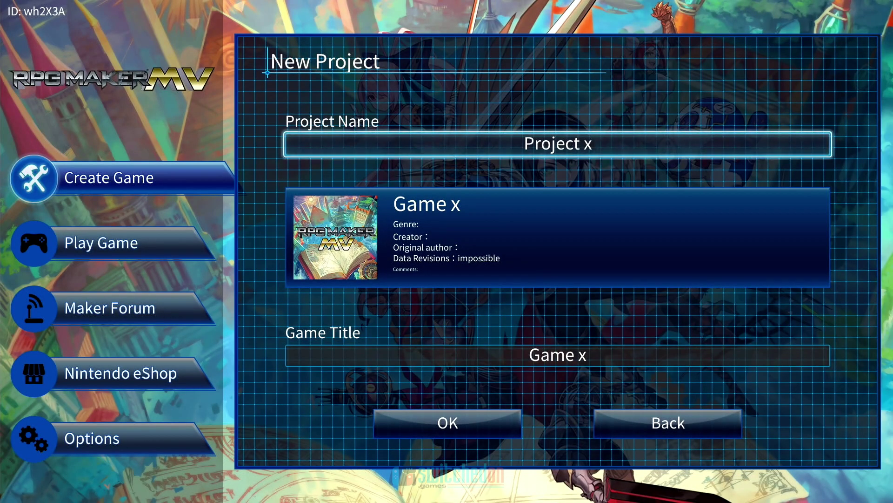
Step: Accept the new project's name and title and create the project, opening its map editor
key(Down)
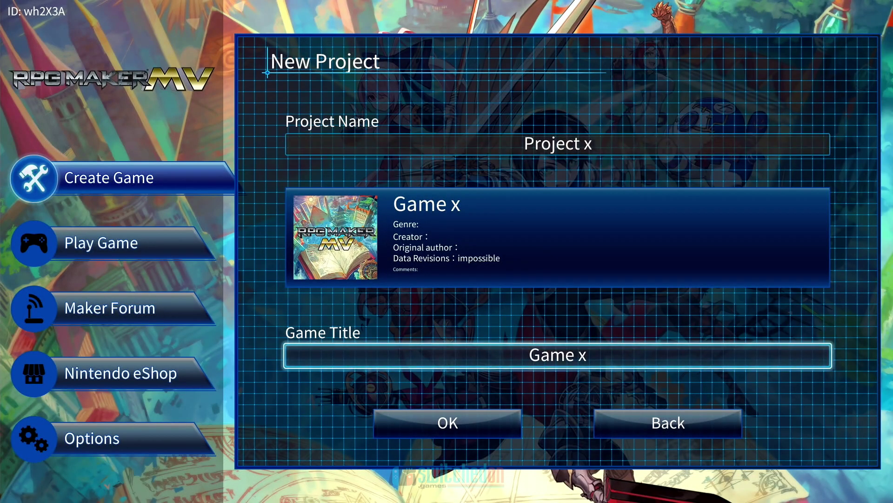
key(Down)
key(Up)
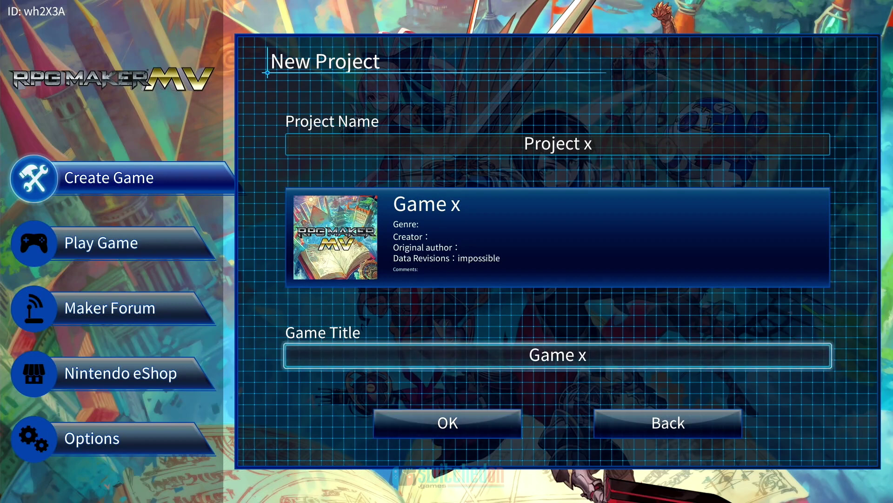
key(Up)
key(Down)
key(Down)
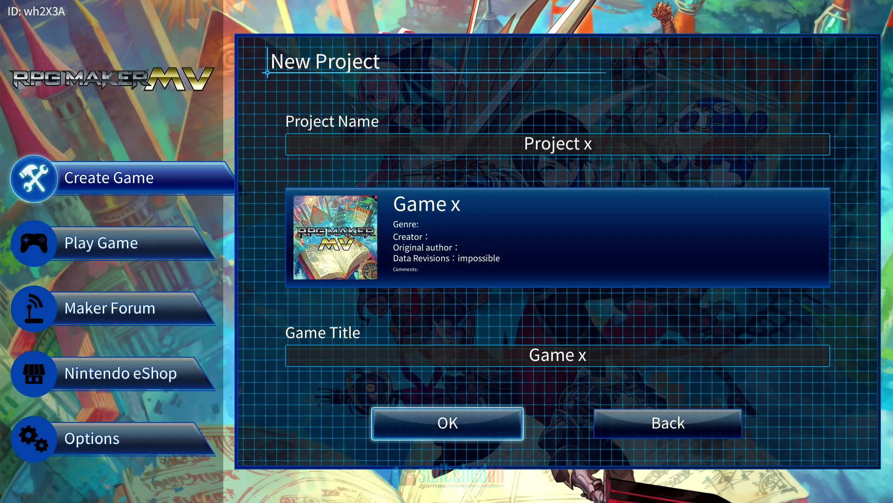
key(Return)
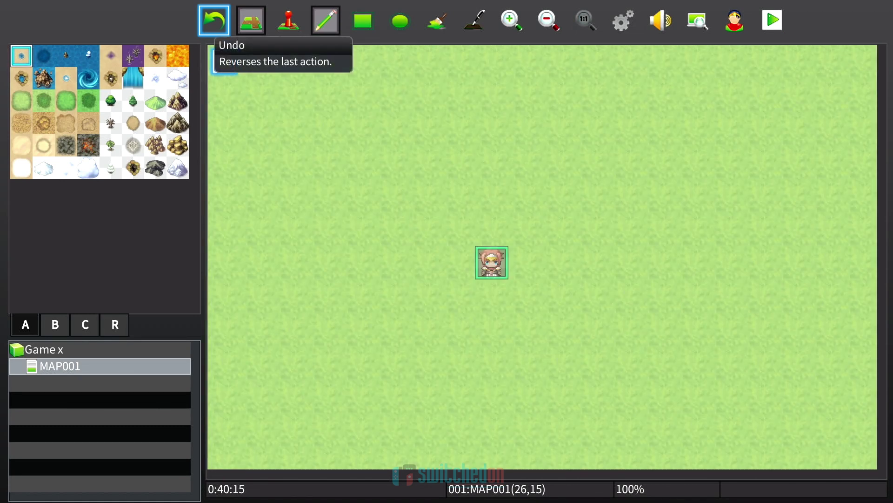
Step: Examine the first editing tools and their descriptions, from Undo through Pencil to Rectangle
key(Right)
key(Right)
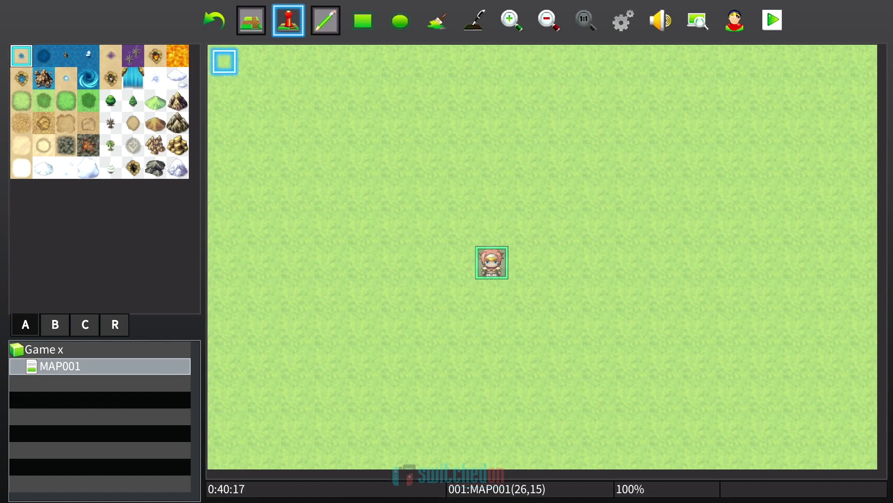
key(Right)
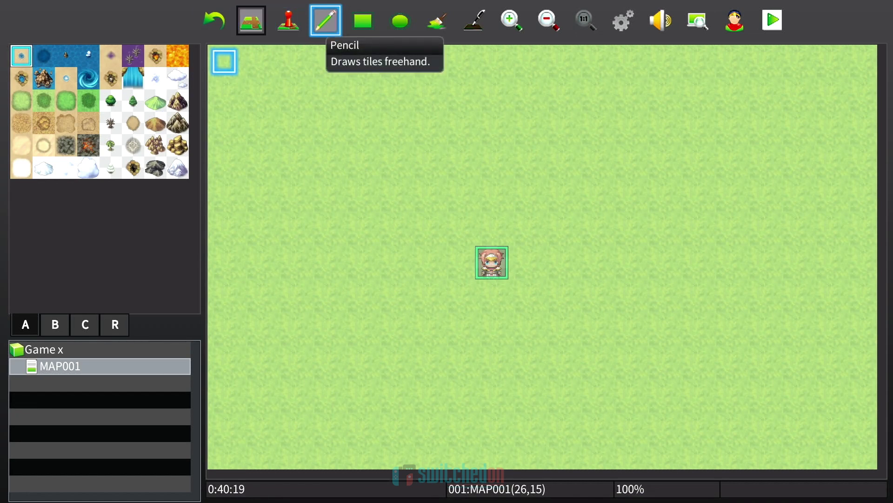
key(Right)
key(Left)
key(Left)
key(Left)
key(Left)
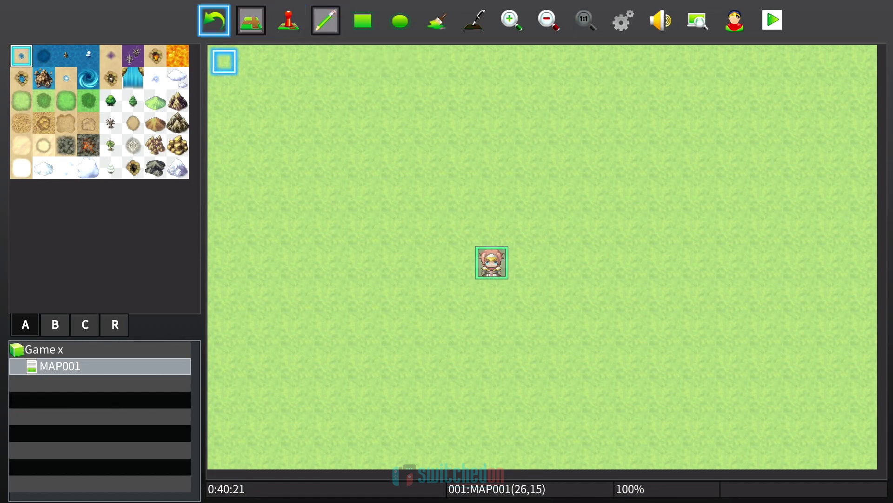
key(Right)
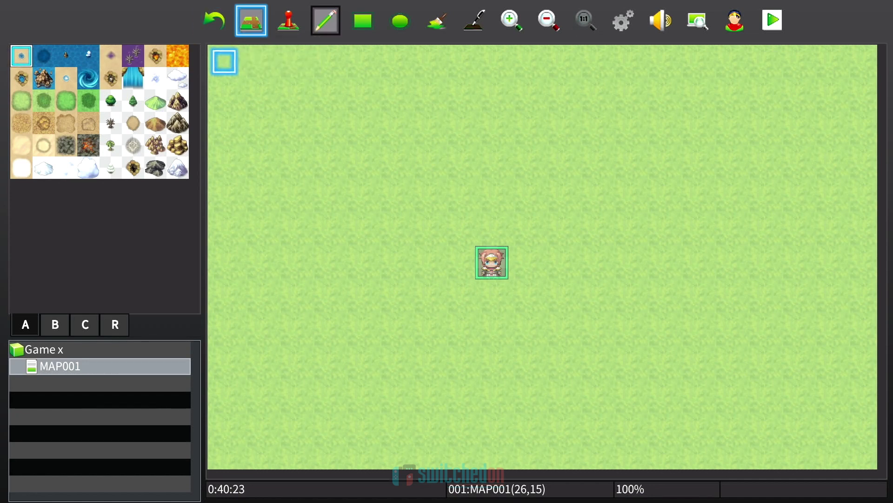
key(Right)
key(Right)
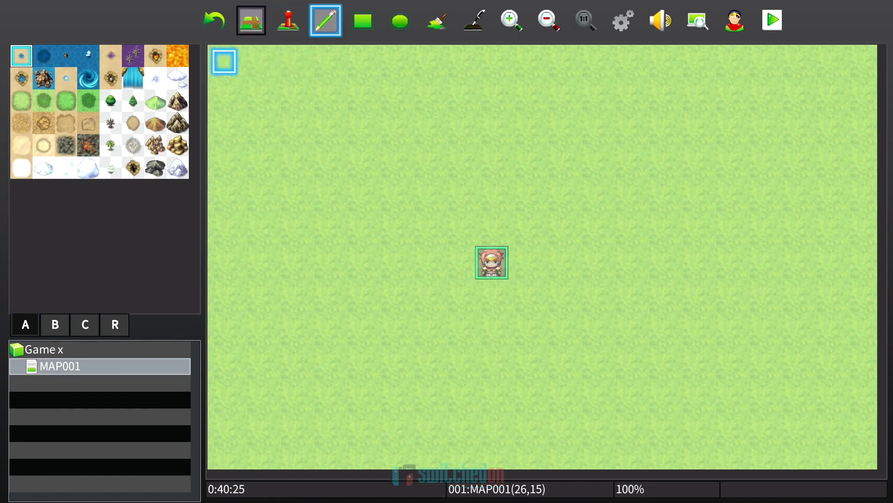
key(Right)
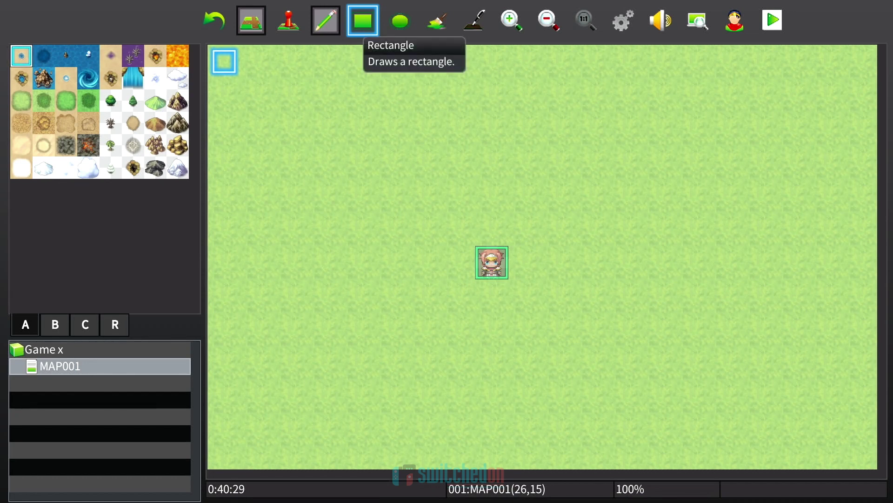
key(Right)
key(Left)
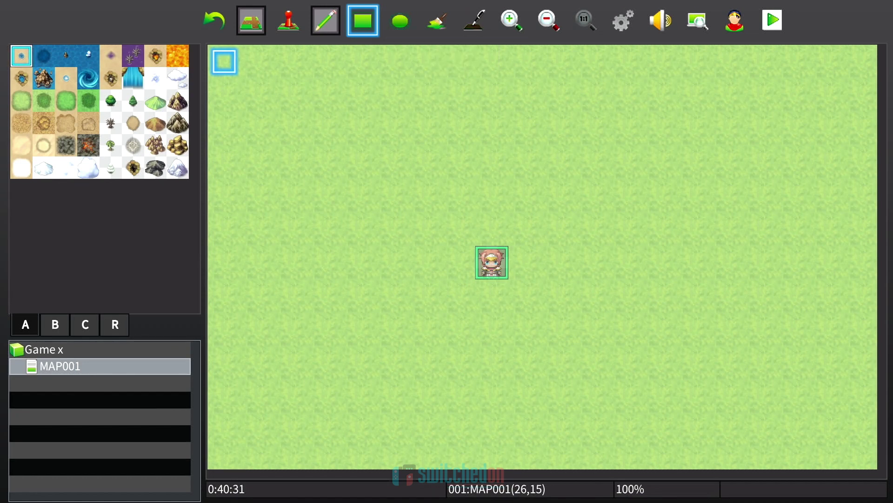
key(Left)
key(Left)
key(Left)
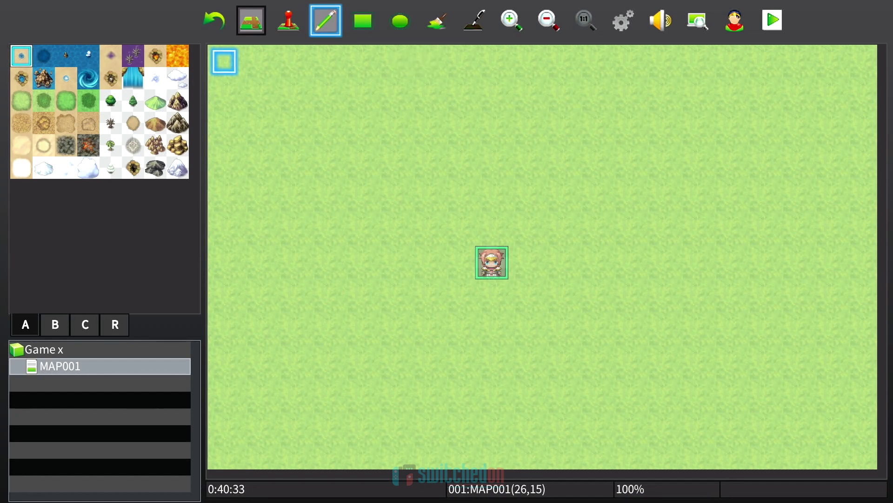
Step: Go through the editing tools again from Undo, including the ellipse, fill and shadow drawing tools
key(Right)
key(Right)
key(Right)
key(Right)
key(Right)
key(Right)
key(Right)
key(Right)
key(Right)
key(Left)
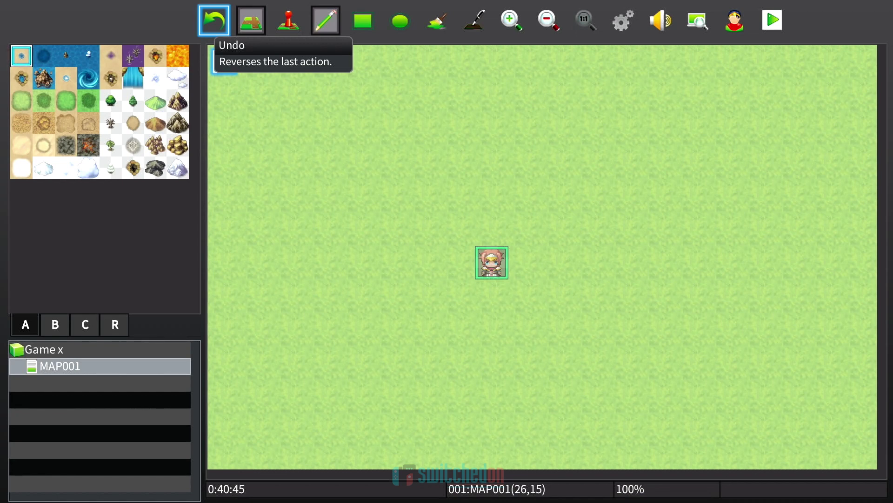
key(Right)
key(Left)
key(Right)
key(Right)
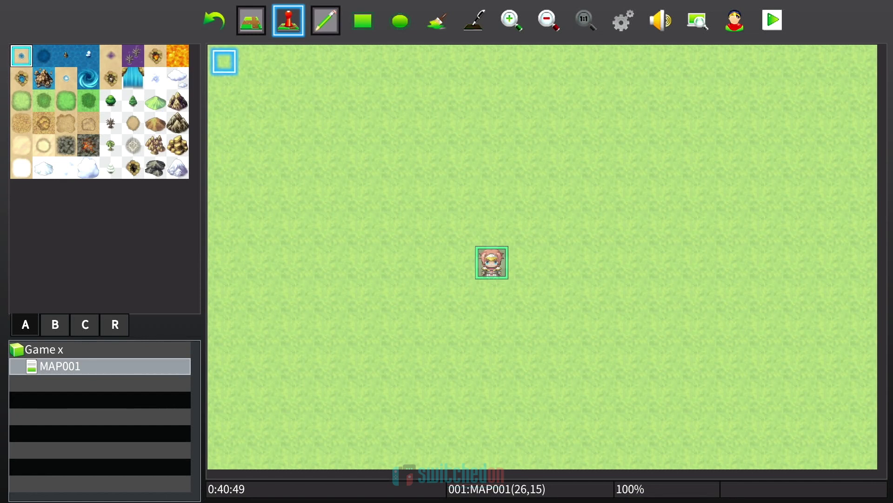
key(Right)
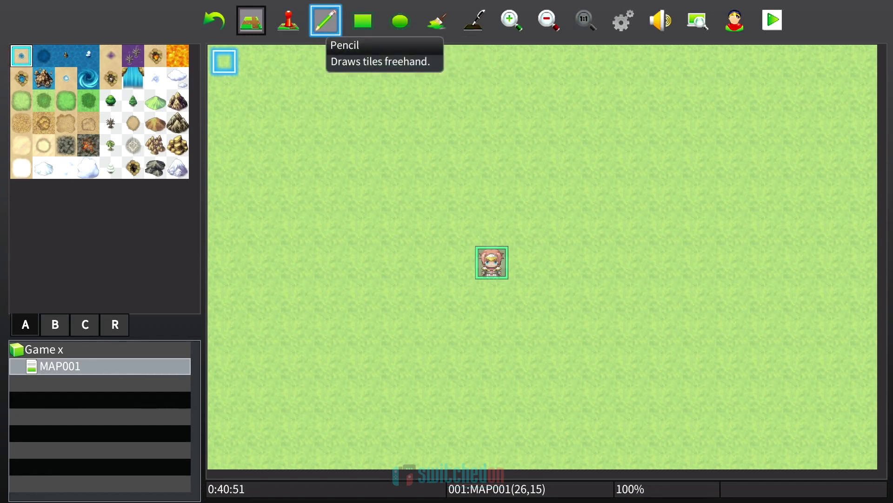
key(Right)
key(Right)
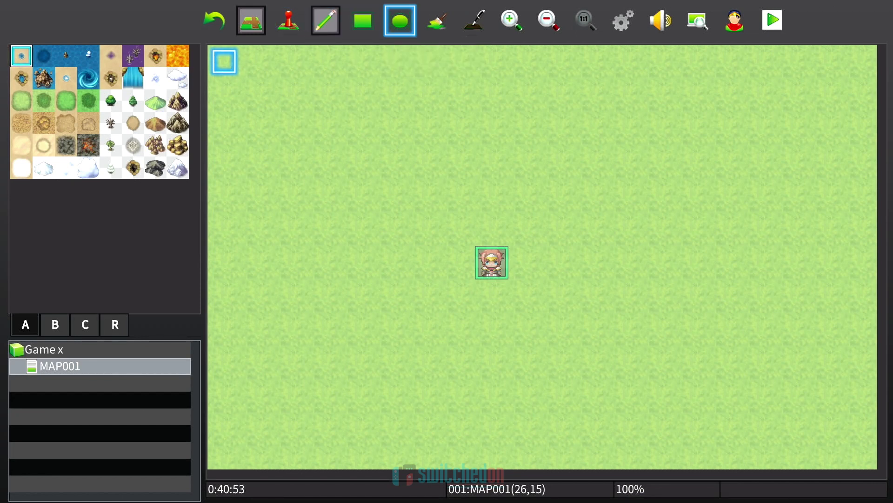
key(Right)
key(Right)
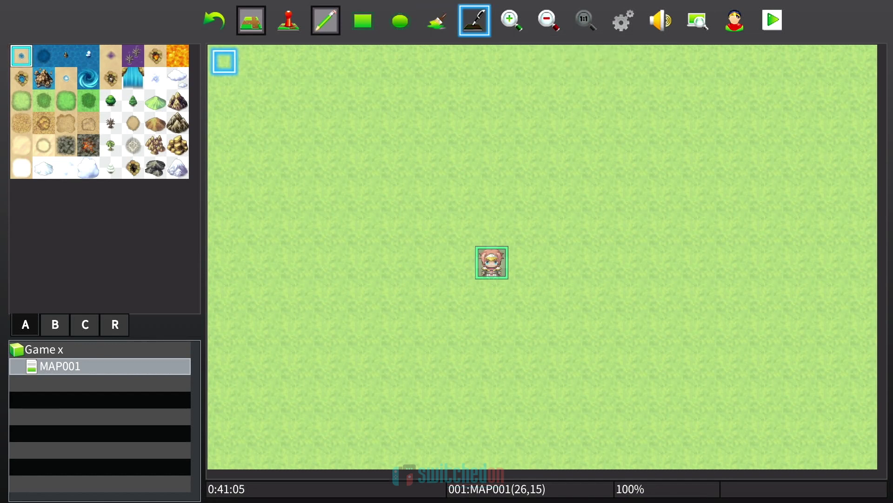
key(Left)
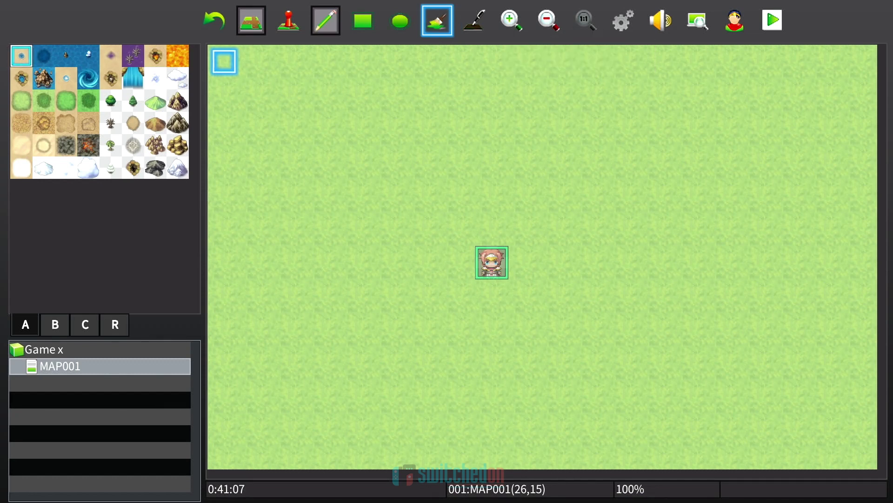
Step: Try zooming the map in to 150% and back out, and reset the view to 100%
key(Right)
key(Right)
key(Return)
key(Right)
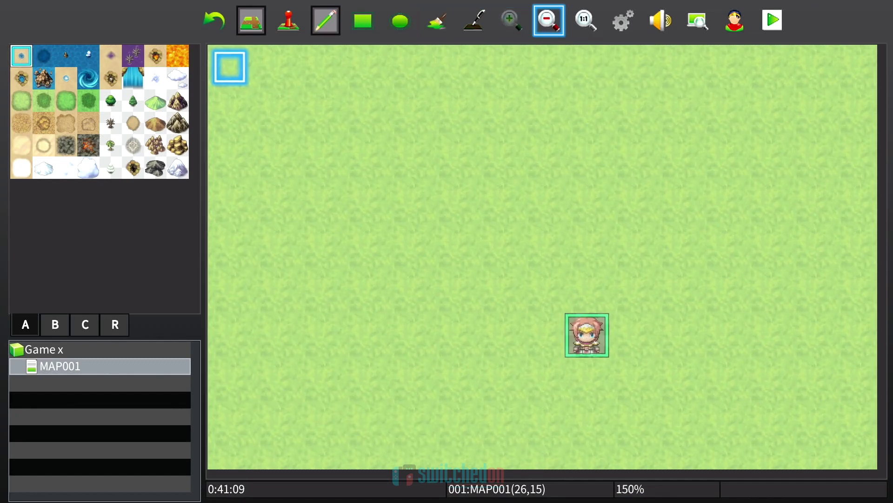
key(Return)
key(Return)
key(Right)
key(Left)
key(Left)
key(Return)
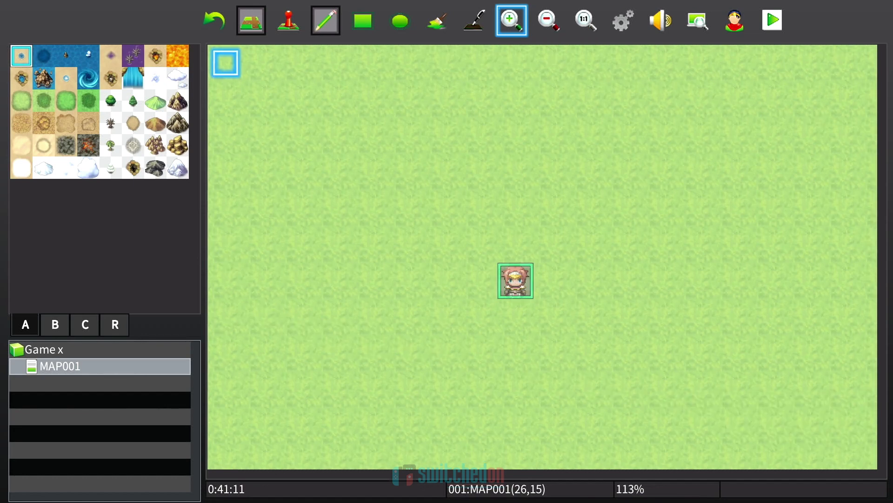
Step: Examine the descriptions of the remaining tools, from Database through Character Generator to Playtest, and go back to Zoom Out
key(Right)
key(Right)
key(Return)
key(Right)
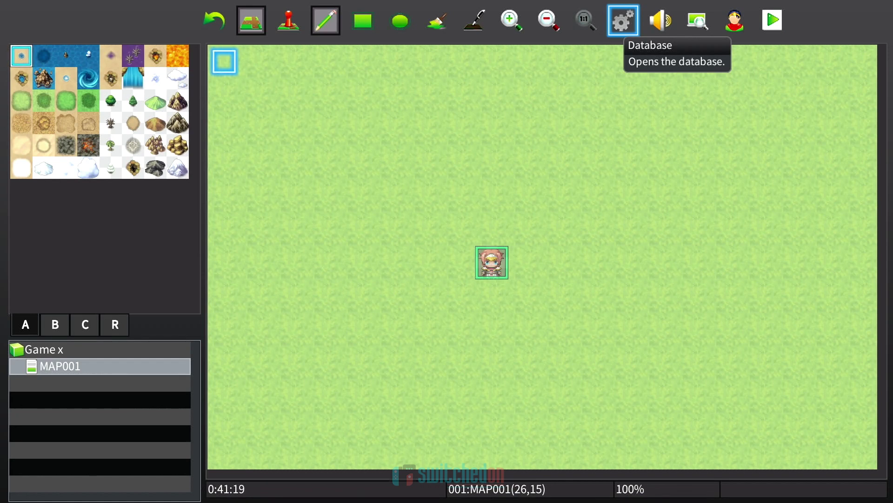
key(Right)
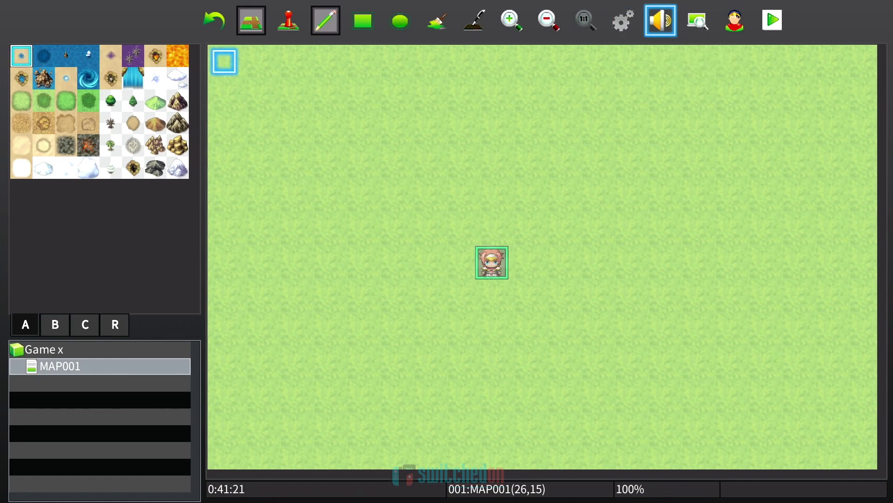
key(Right)
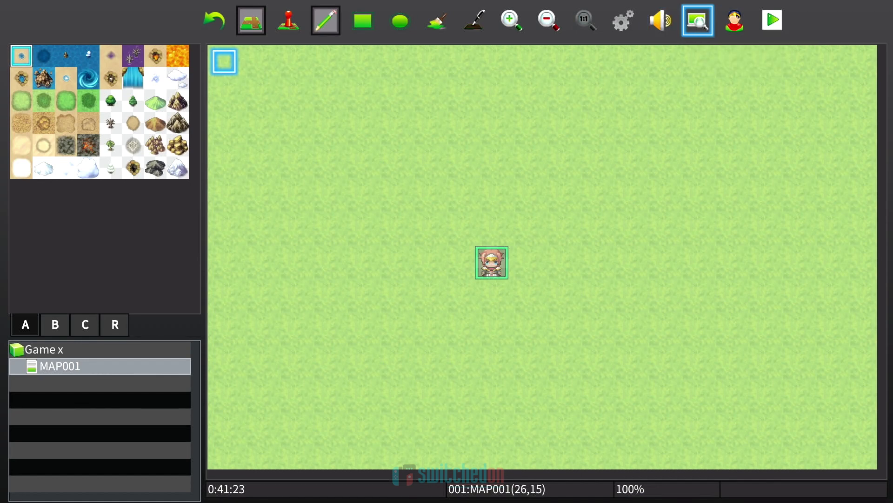
key(Right)
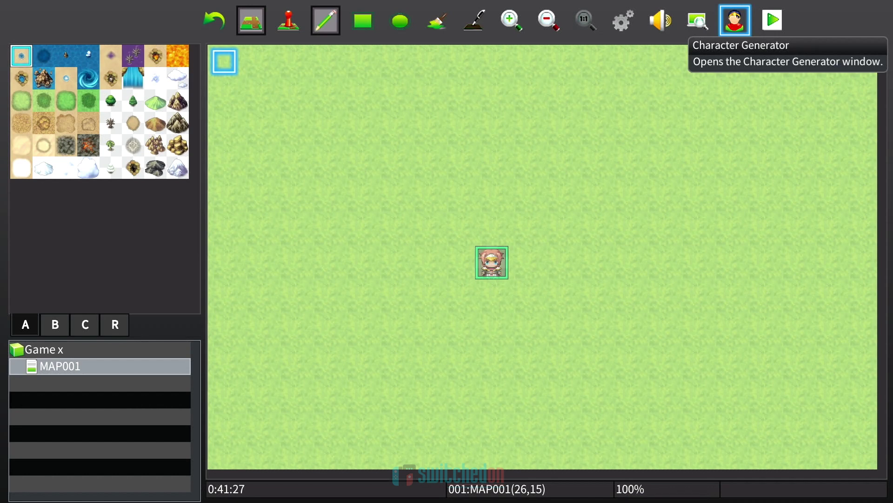
key(Right)
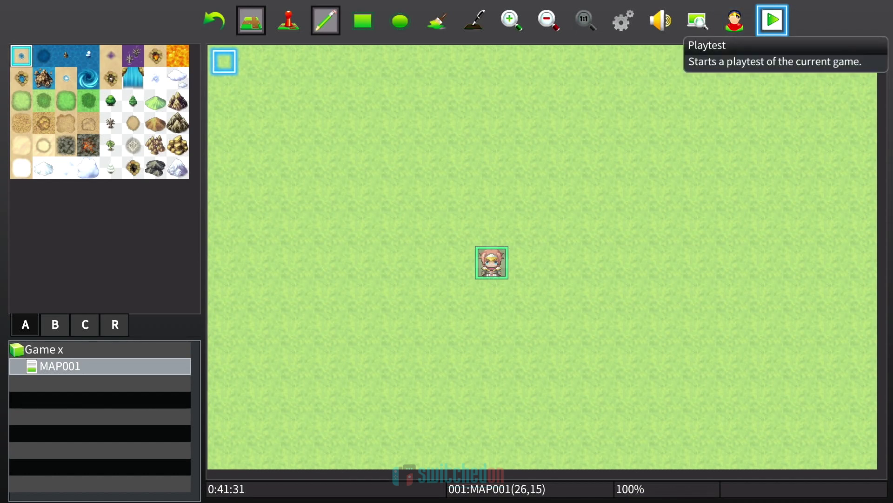
key(Left)
key(Left)
key(Left)
key(Left)
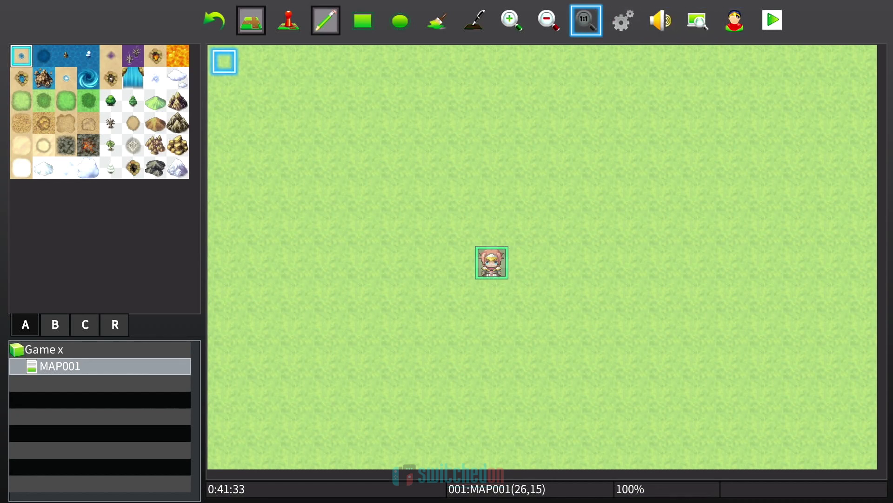
key(Left)
key(Left)
key(Right)
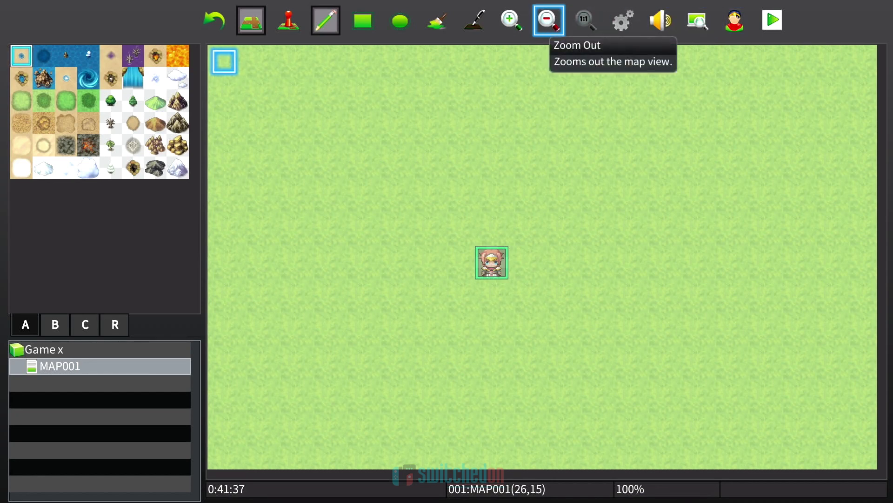
Step: Look over the editor's map view, tile palette and map list, and return to the map editing mode tool
key(Down)
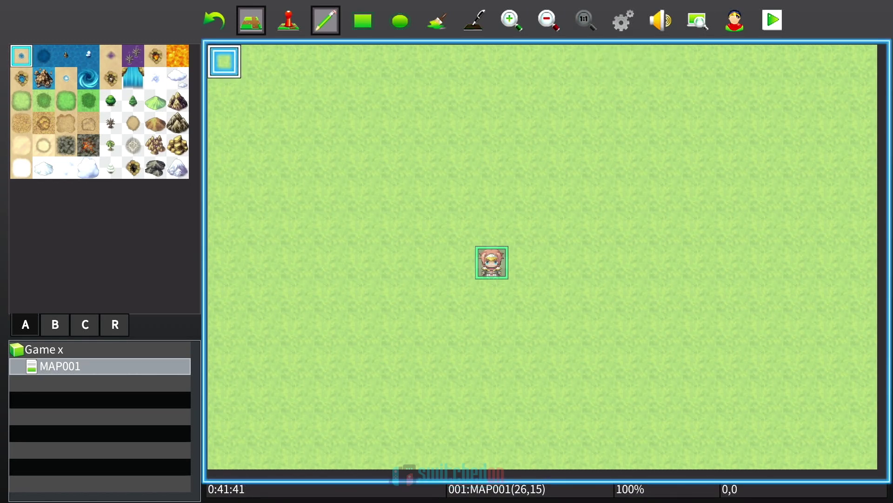
key(Left)
key(Down)
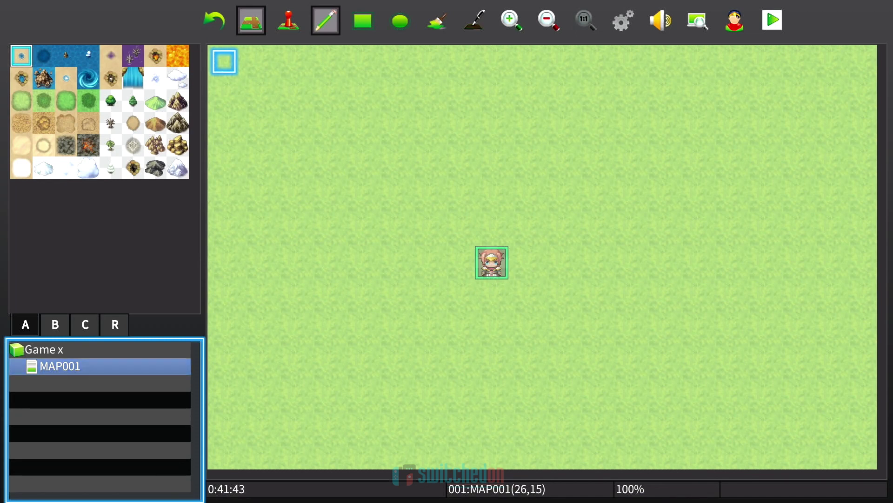
key(Down)
key(Down)
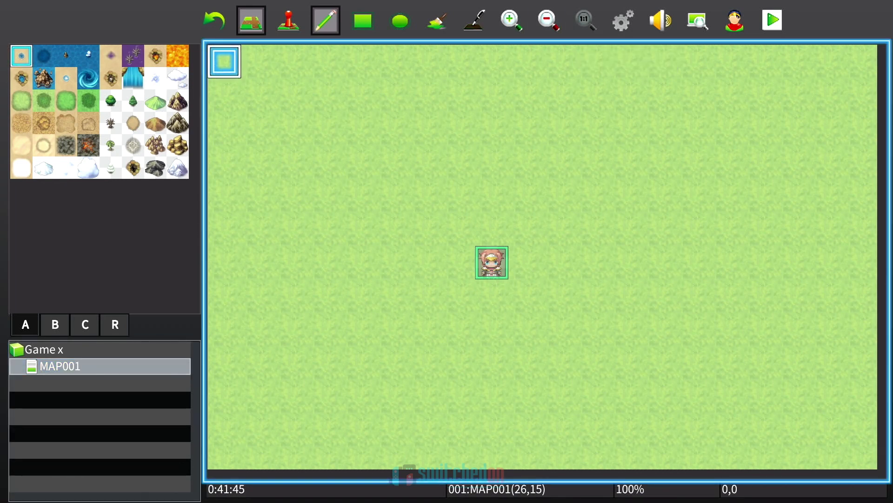
key(Left)
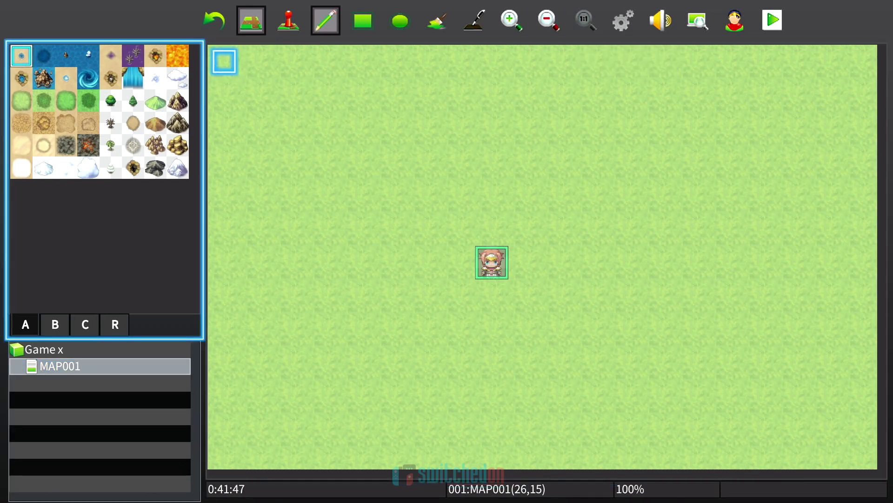
key(Down)
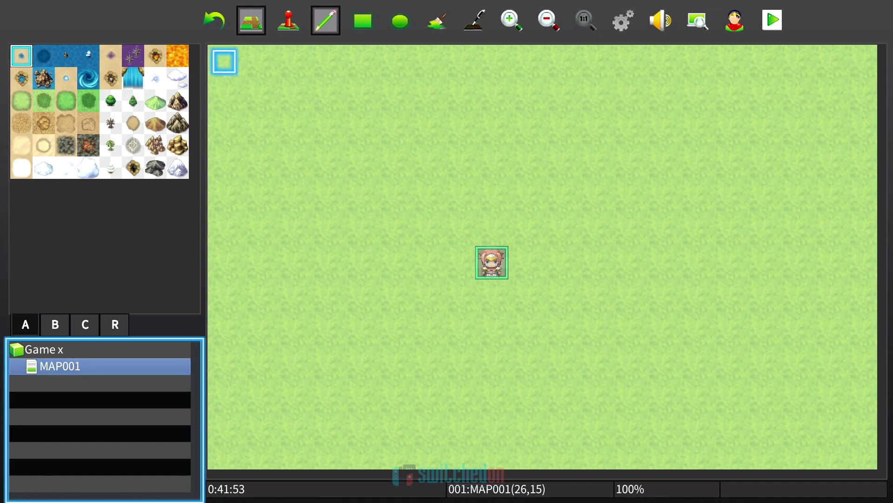
key(Tab)
key(Left)
key(Left)
key(Left)
key(Left)
key(Left)
key(Left)
key(Left)
key(Left)
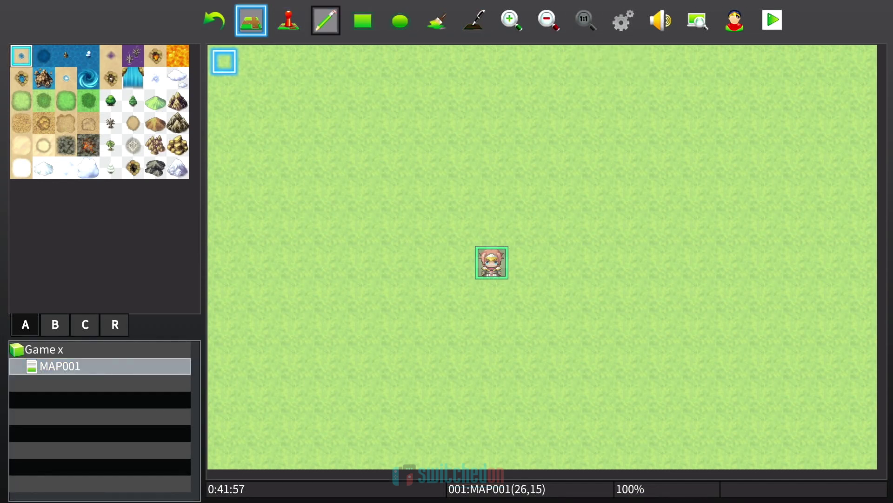
Step: Go from the map editing mode past the Pencil tool into the tile palette and look through tile set B
key(Right)
key(Right)
key(Right)
key(Left)
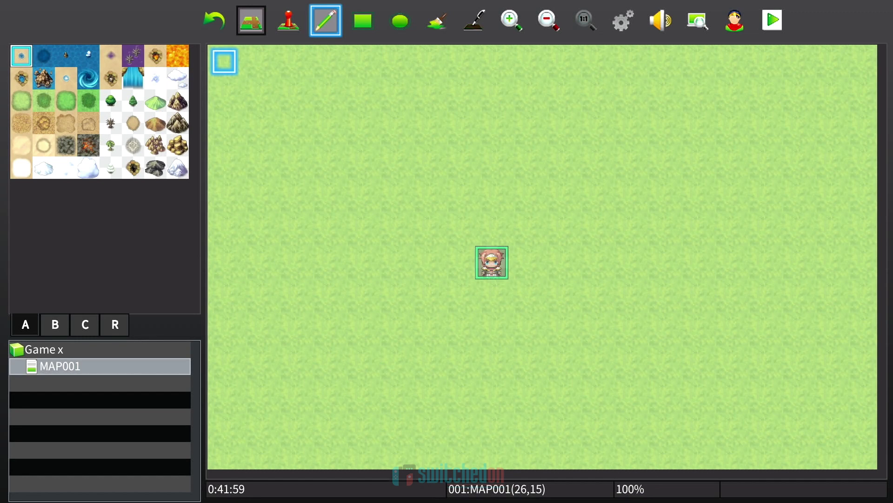
key(Down)
key(Left)
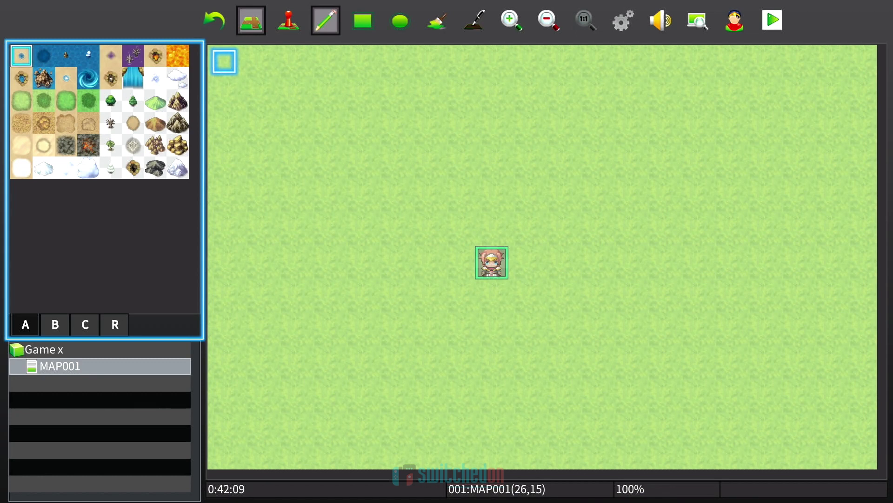
key(Page_Down)
key(Page_Up)
key(Page_Down)
key(Down)
key(Down)
key(Down)
key(Down)
key(Down)
key(Down)
key(Down)
key(Down)
key(Down)
key(Down)
key(Down)
key(Down)
key(Down)
key(Down)
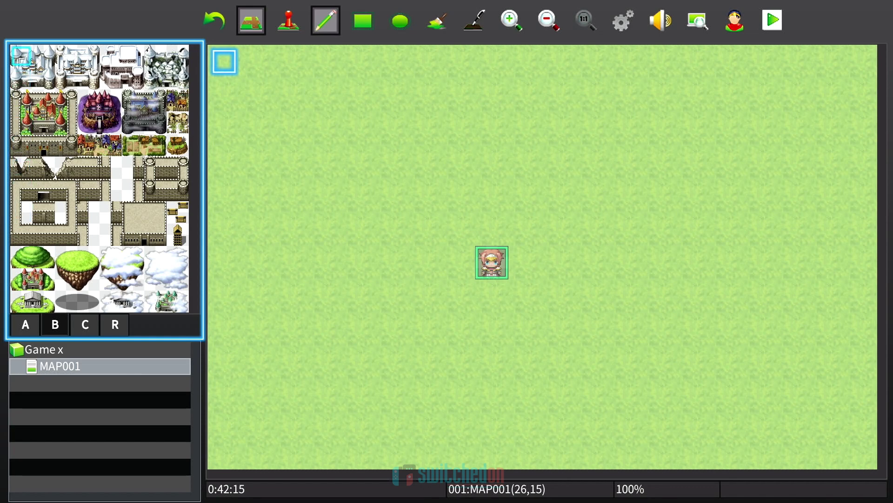
key(Up)
key(Up)
key(Up)
key(Up)
key(Up)
key(Up)
key(Up)
key(Up)
key(Up)
key(Up)
key(Up)
key(Up)
key(Up)
key(Up)
Step: Look through the buildings, mountains and walls of tile set C down to its last rows and back up
key(Right)
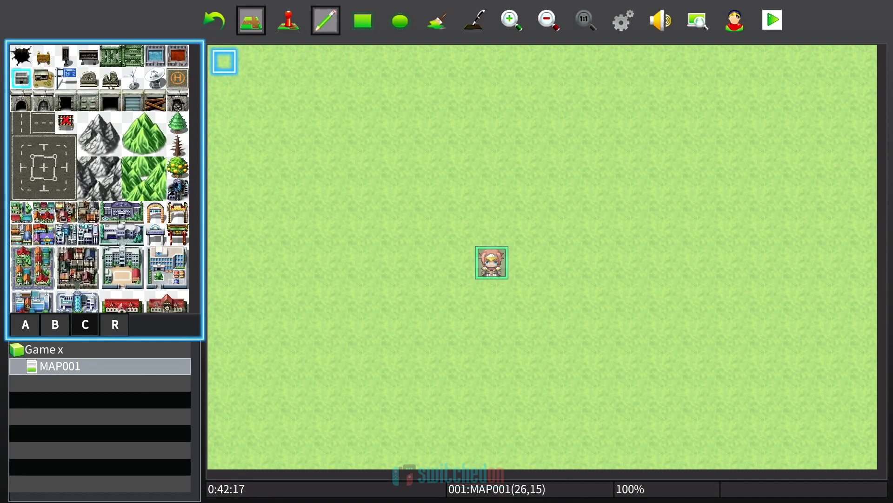
key(Down)
key(Down)
key(Down)
key(Down)
key(Down)
key(Down)
key(Down)
key(Down)
key(Down)
key(Down)
key(Down)
key(Down)
key(Down)
key(Down)
key(Down)
key(Down)
key(Down)
key(Down)
key(Down)
key(Down)
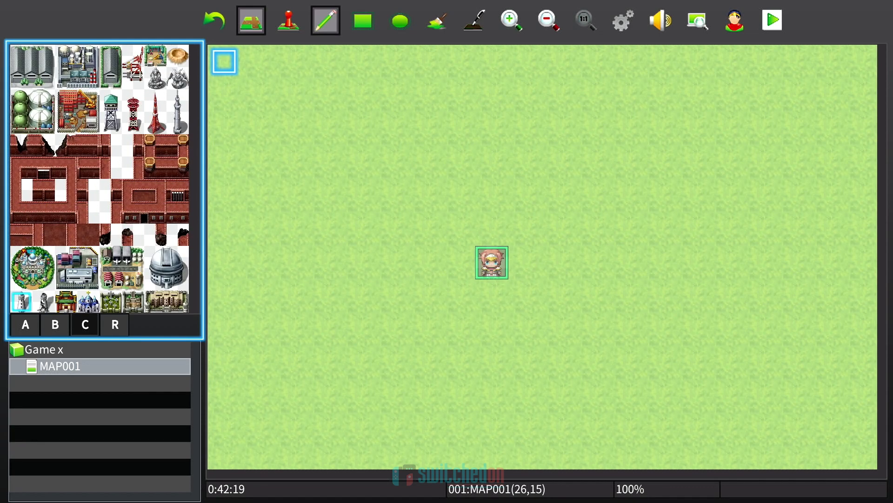
key(Up)
key(Up)
key(Up)
key(Up)
key(Up)
key(Up)
key(Up)
key(Up)
key(Up)
key(Up)
key(Up)
key(Up)
key(Up)
key(Up)
key(Up)
key(Up)
key(Up)
key(Up)
key(Up)
key(Up)
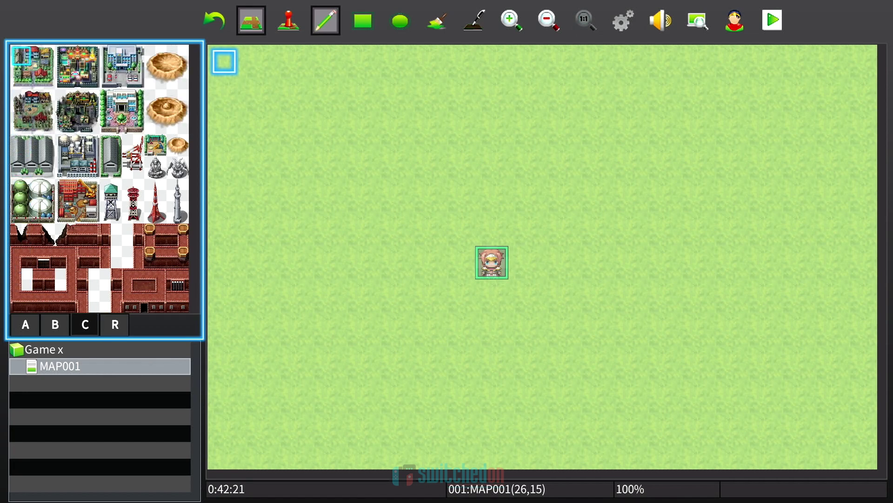
key(Up)
key(Up)
key(Up)
Step: Look at the region numbers in set R and go back through the tile sets to set A
key(Page_Down)
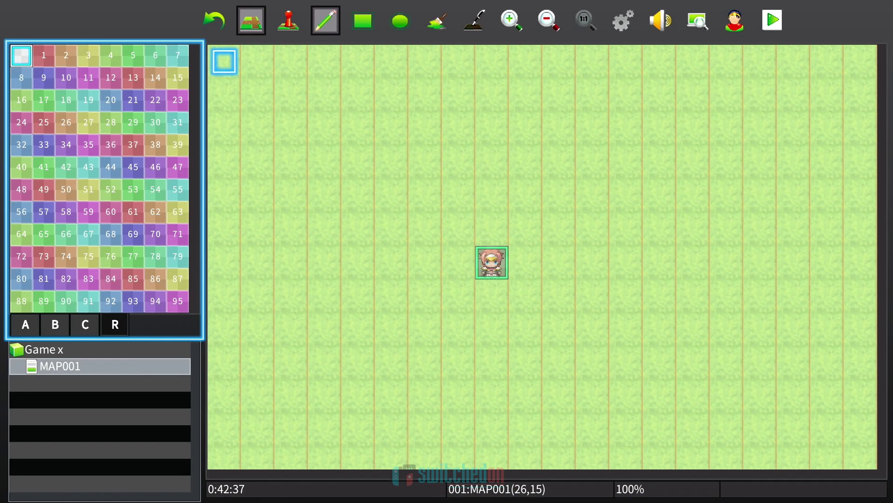
key(Page_Up)
key(Page_Up)
key(Page_Down)
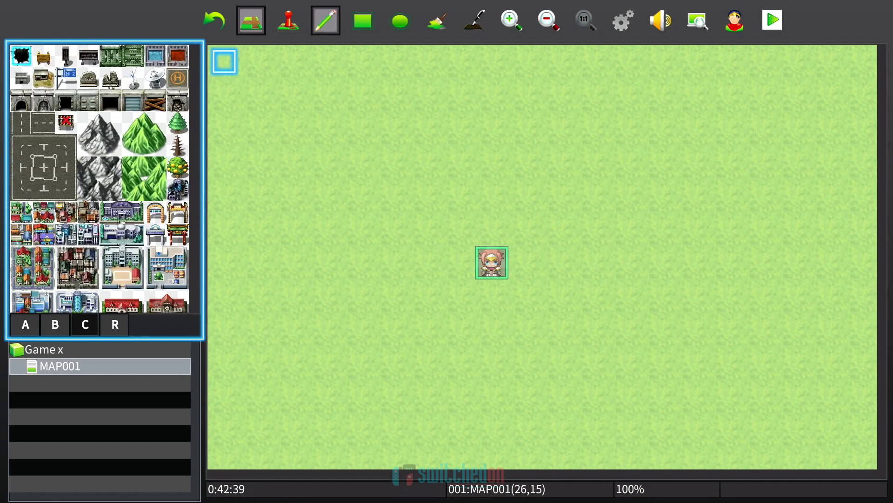
key(Page_Up)
key(Page_Up)
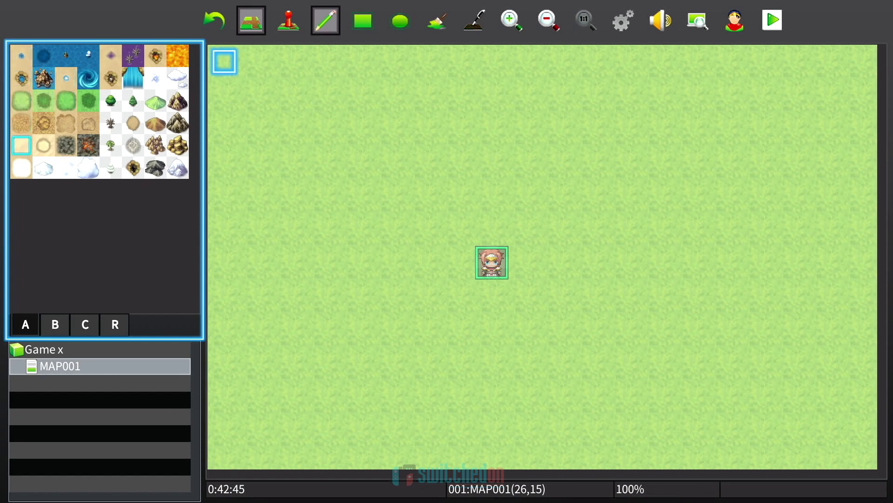
Step: Pick the light sand tile from set A and start a sand path on the map from (5,4) to (6,4)
key(Return)
key(Right)
key(Right)
key(Right)
key(Right)
key(Right)
key(Right)
key(Right)
key(Down)
key(Down)
key(Down)
key(Down)
key(Down)
key(Left)
key(Left)
key(Left)
key(Left)
key(Left)
key(Left)
key(Left)
key(Up)
key(Right)
key(Right)
key(Right)
key(Right)
key(Up)
key(Right)
key(Left)
key(Down)
key(Down)
key(Up)
key(Right)
key(Return)
Step: Extend the sand path along row 4 to column 12 and down to (12,8)
key(Right)
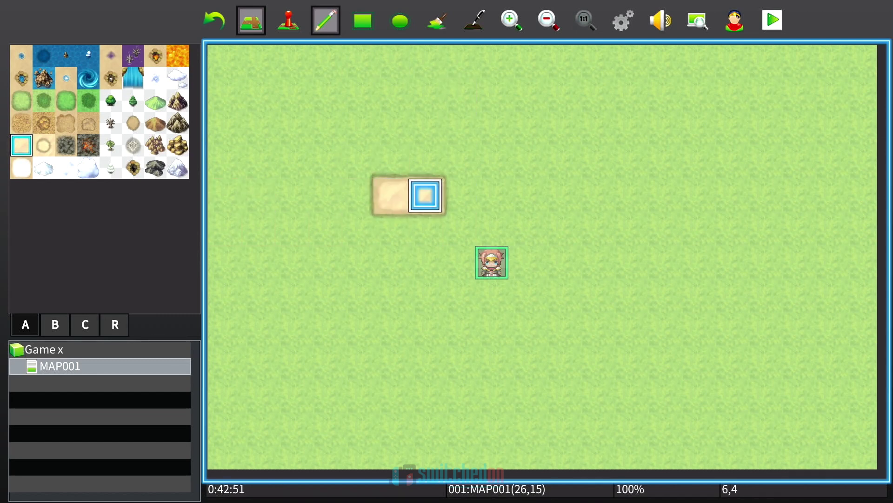
Step: Continue the sand path along row 8 to (19,8)
key(Right)
key(Right)
key(Right)
key(Right)
key(Right)
key(Right)
key(Down)
key(Down)
key(Down)
key(Down)
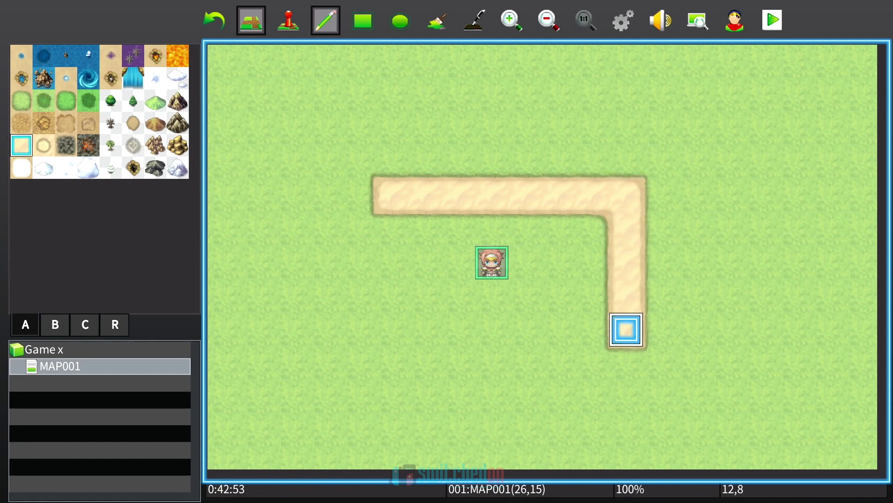
key(Right)
key(Right)
key(Right)
key(Right)
key(Right)
key(Right)
key(Right)
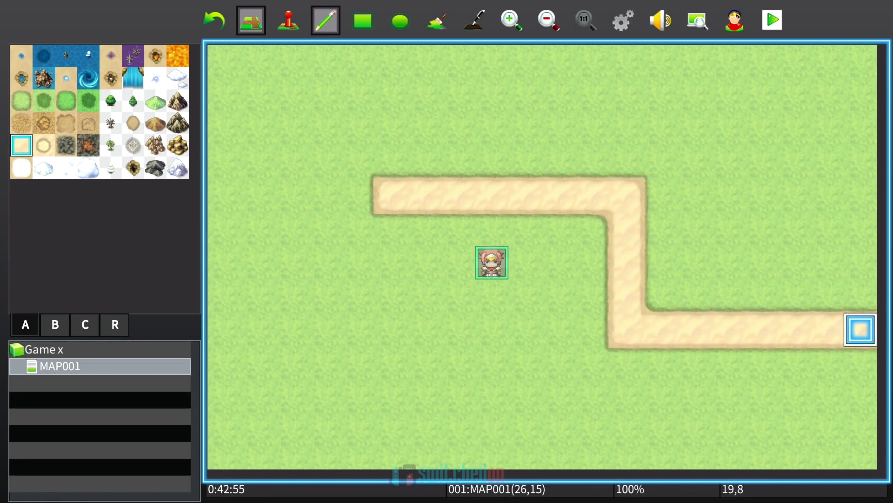
Step: Pick the round green tree tile and paint trees above the sand path along row 3, from column 5 to column 13
key(Left)
key(Left)
key(Left)
key(Left)
key(Left)
key(Left)
key(Left)
key(Left)
key(Left)
key(Left)
key(Left)
key(Left)
key(Left)
key(Left)
key(Left)
key(Tab)
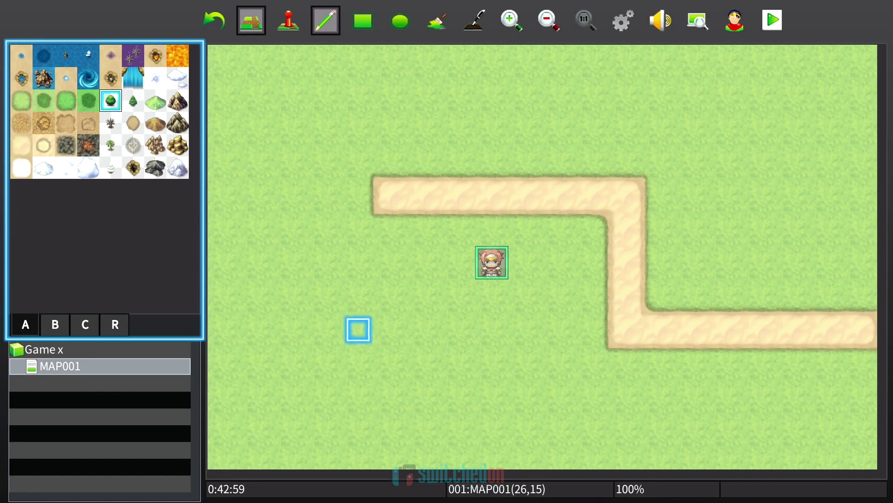
key(Escape)
key(Up)
key(Up)
key(Up)
key(Up)
key(Up)
key(Up)
key(Up)
key(Down)
key(Down)
key(Down)
key(Right)
key(Up)
key(Right)
key(Right)
key(Right)
key(Right)
key(Right)
key(Right)
key(Right)
key(Right)
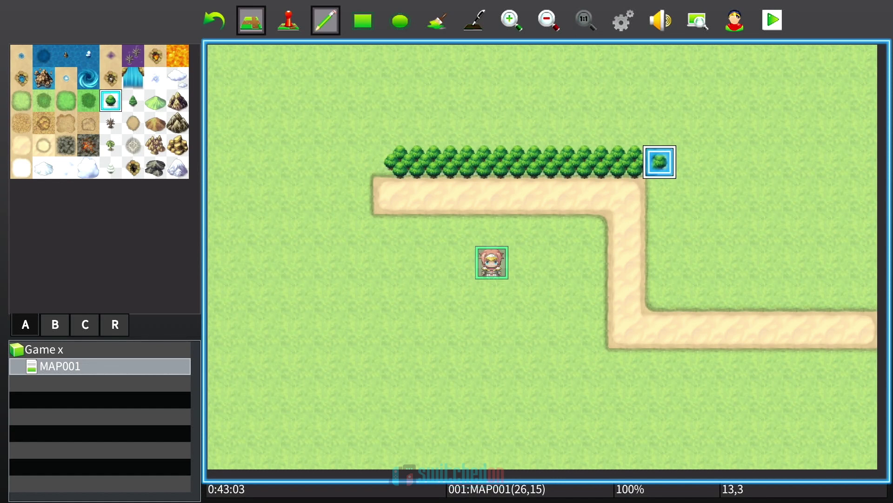
Step: Continue the tree line down column 13 to row 7 and along row 7 to column 20
key(Down)
key(Down)
key(Down)
key(Down)
key(Right)
key(Right)
key(Right)
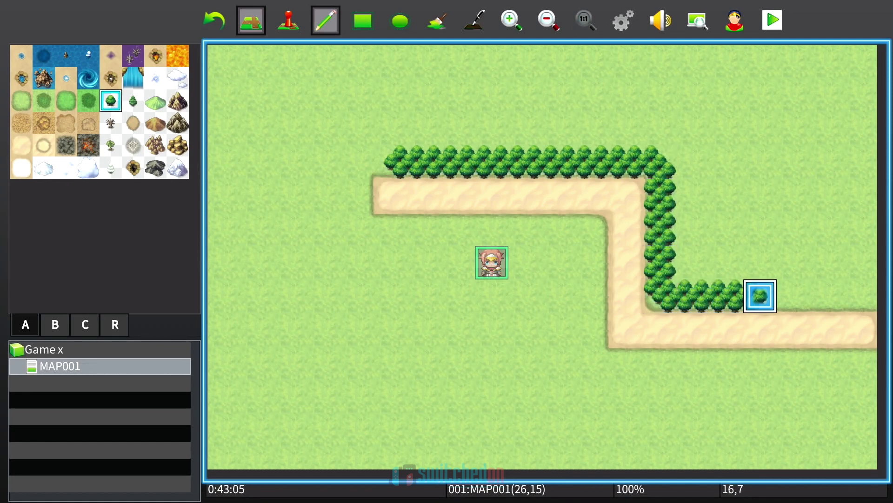
key(Right)
key(Right)
key(Right)
key(Right)
key(Down)
key(Down)
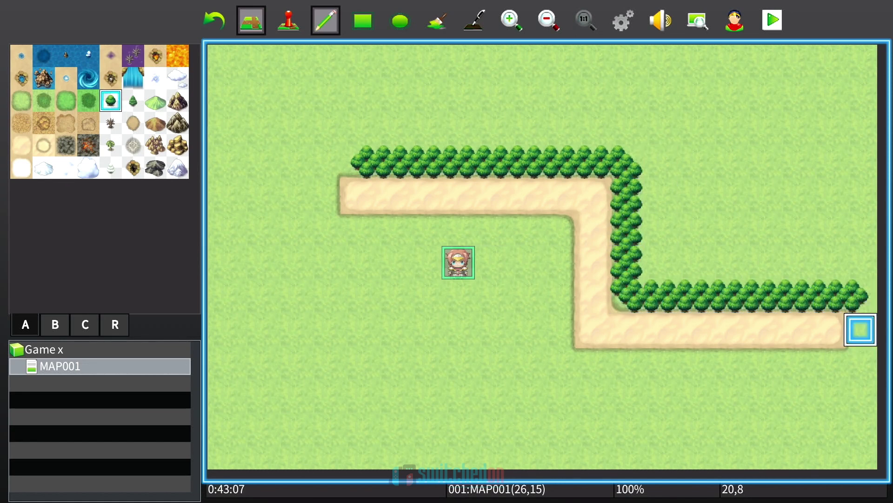
Step: Paint trees below the sand path along row 9 from column 20 to column 11, and up column 11 to row 5
key(Left)
key(Right)
key(Left)
key(Left)
key(Left)
key(Left)
key(Left)
key(Left)
key(Left)
key(Left)
key(Left)
key(Up)
key(Up)
key(Up)
key(Up)
key(Up)
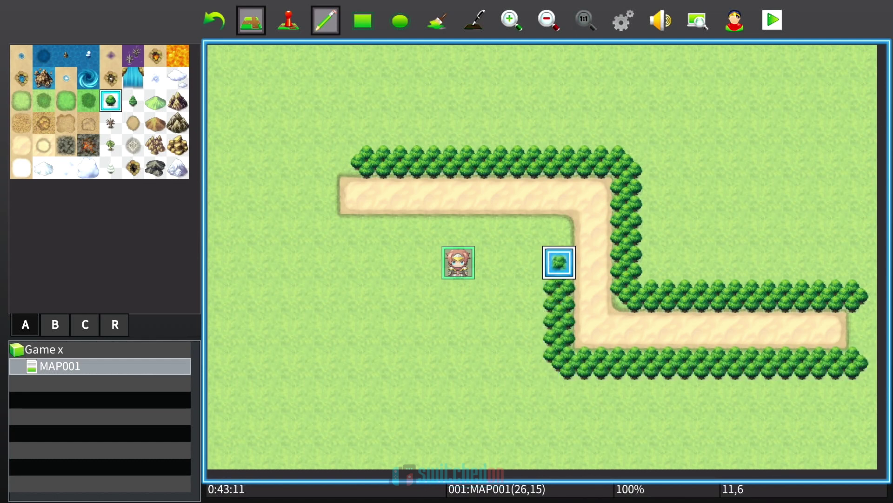
key(Left)
key(Left)
Step: Switch to the Rectangle tool and draw out a block of trees from (1,7) to (6,12)
key(Tab)
key(Tab)
key(Tab)
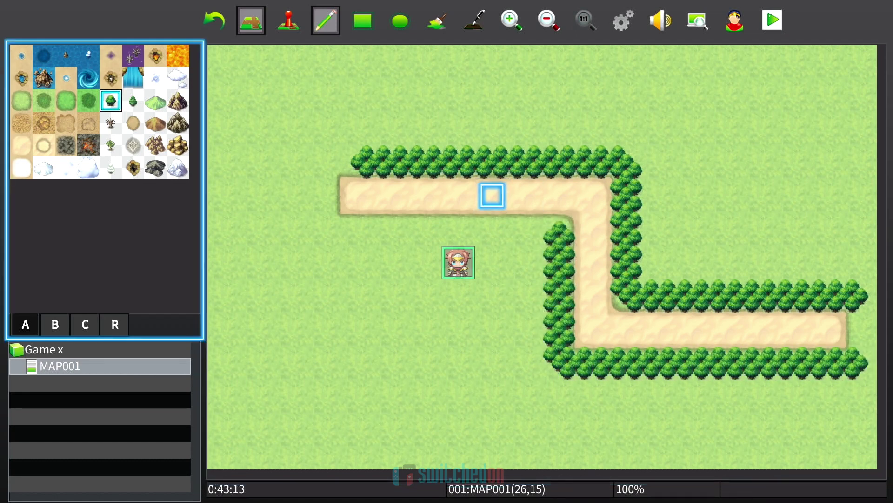
key(Right)
key(Return)
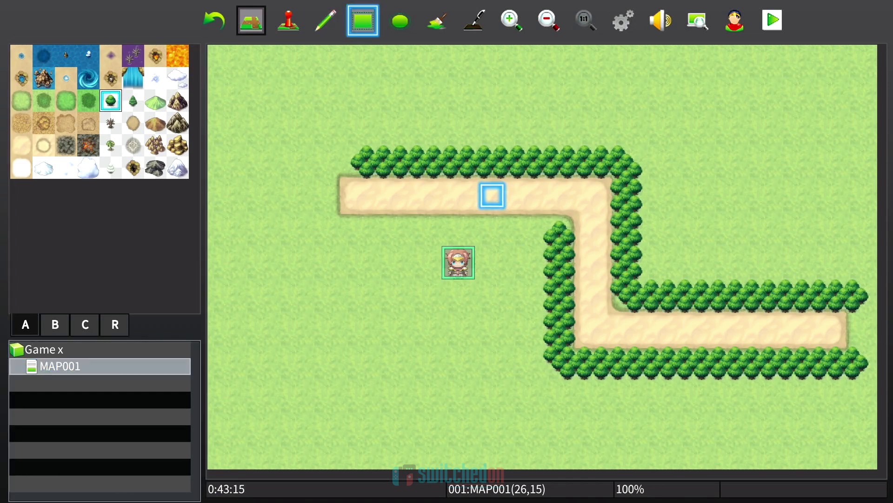
key(Left)
key(Left)
key(Tab)
key(Left)
key(Up)
key(Left)
key(Up)
key(Left)
key(Up)
key(Left)
key(Up)
key(Down)
key(Down)
key(Down)
key(Down)
key(Down)
key(Down)
key(Down)
key(Down)
key(Left)
key(Up)
key(Left)
key(Left)
key(Left)
key(Return)
key(Right)
key(Down)
key(Right)
key(Down)
Step: Shrink the tree block so that it ends at (6,9), and place it on the map
key(Right)
key(Down)
key(Right)
key(Down)
key(Down)
key(Right)
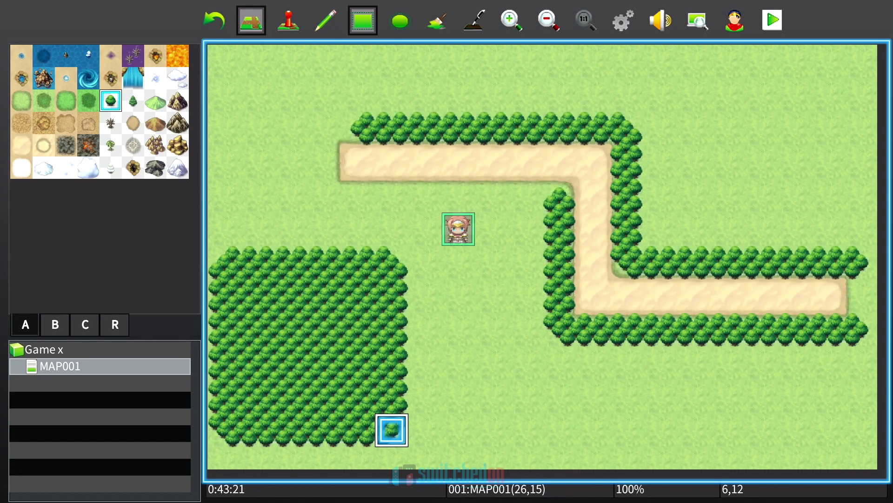
key(Right)
key(Right)
key(Up)
key(Left)
key(Left)
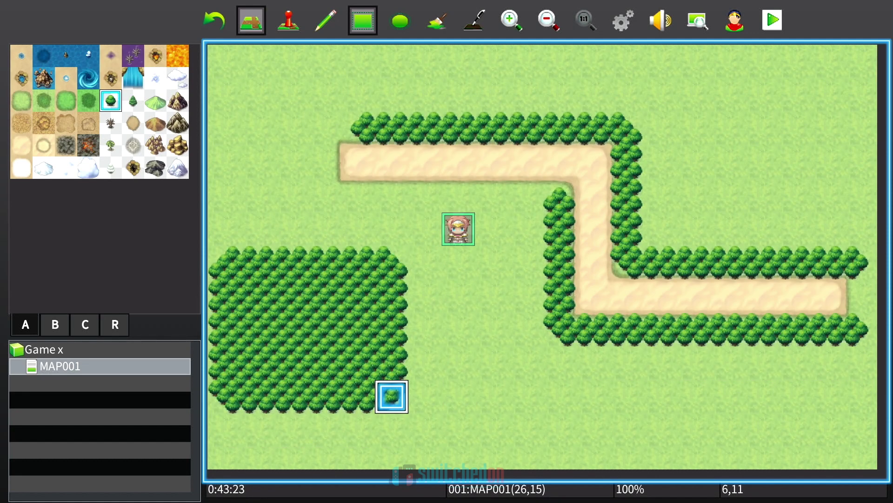
key(Left)
key(Up)
key(Right)
key(Up)
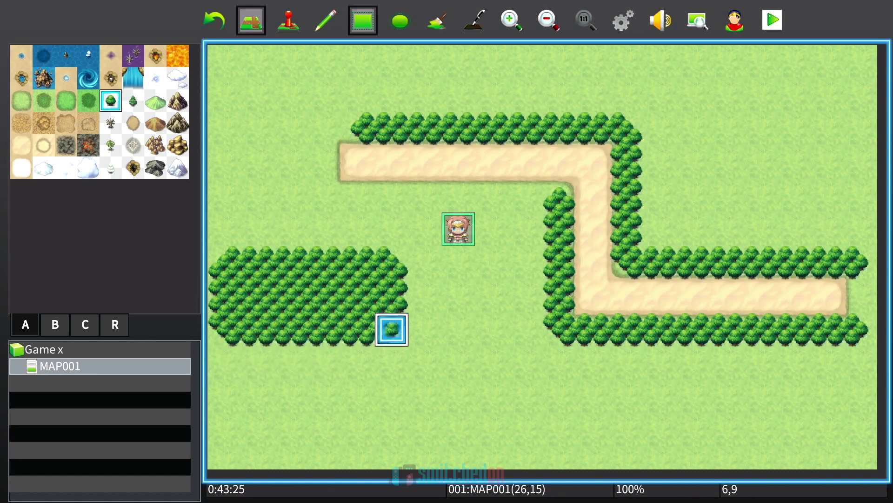
key(Return)
Step: Pick the deep blue water tile and paint a rectangular lake from (14,4) to (18,6), beside the vertical tree line
key(Right)
key(Left)
key(Left)
key(Up)
key(Tab)
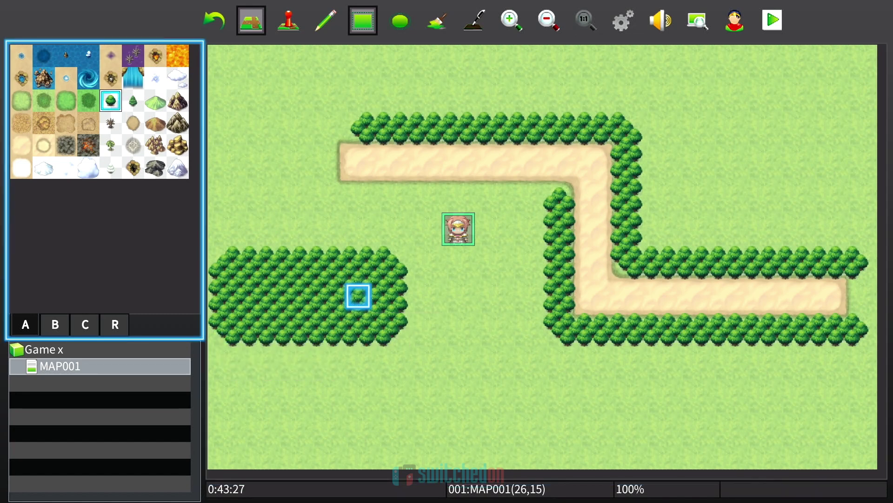
key(Tab)
key(Right)
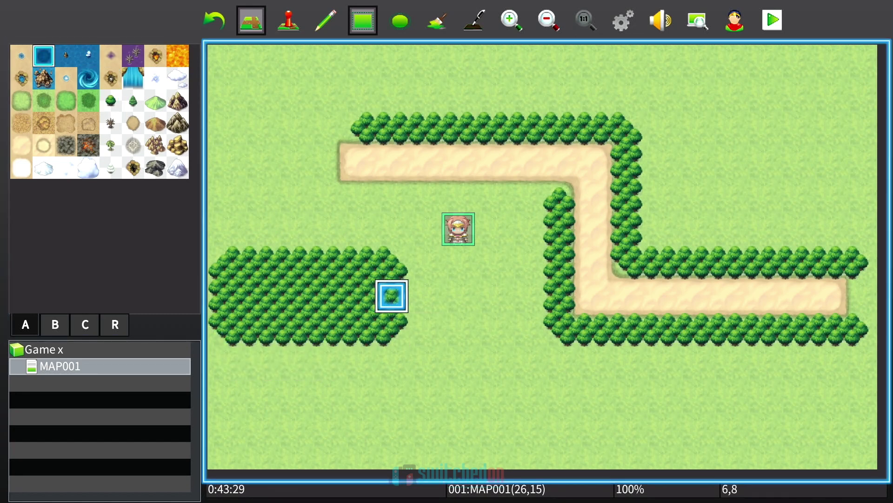
key(Up)
key(Right)
key(Up)
key(Up)
key(Right)
key(Right)
key(Right)
key(Right)
key(Right)
key(Right)
key(Right)
key(Right)
key(Left)
key(Up)
key(Return)
key(Down)
key(Right)
key(Down)
key(Right)
key(Right)
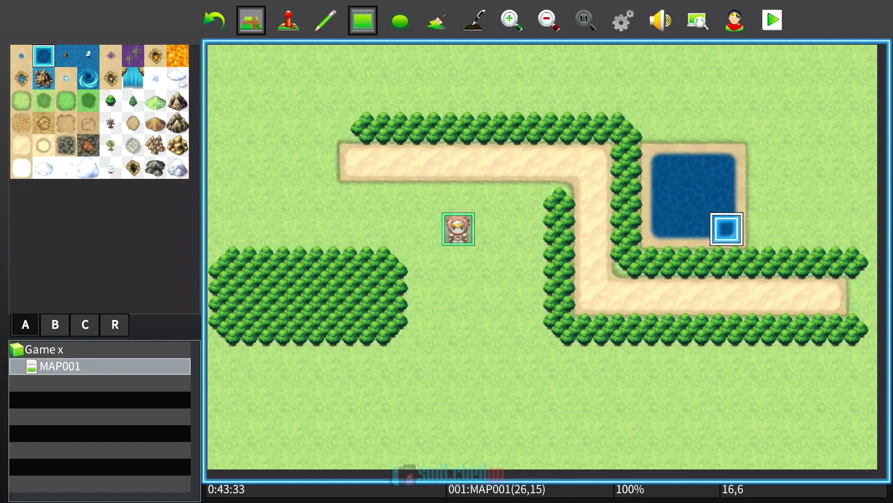
key(Return)
key(Down)
key(Down)
key(Left)
key(Left)
key(Left)
key(Left)
key(Left)
key(Left)
key(Left)
key(Left)
key(Left)
key(Left)
key(Left)
key(Left)
key(Left)
key(Left)
key(Left)
key(Left)
key(Left)
key(Left)
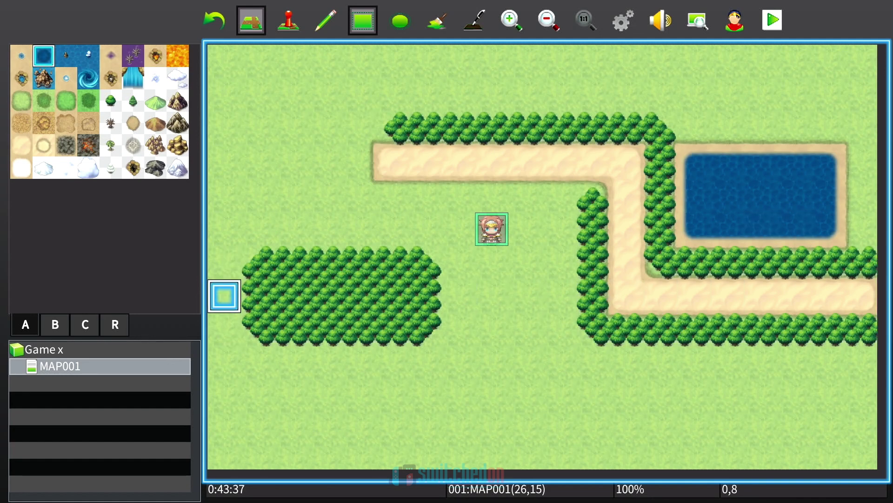
Step: Choose the base of the grey round stone tower from tile set B and place it at (19,6), beside the lake
key(Page_Down)
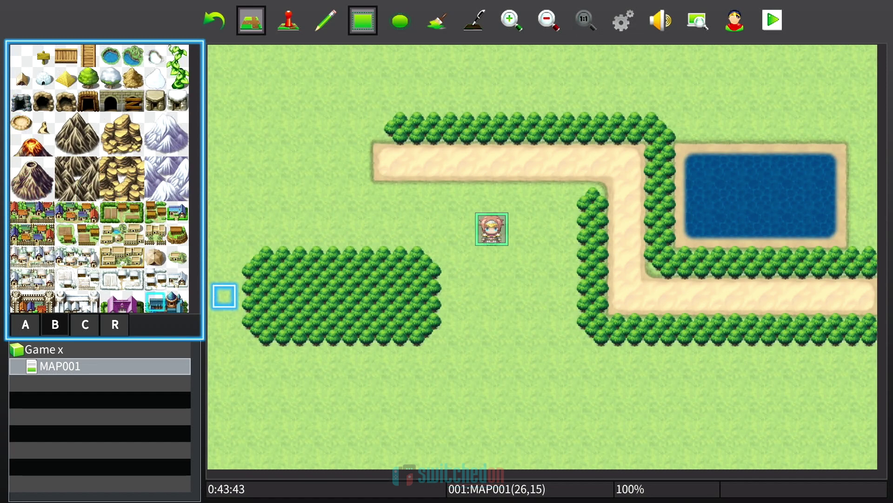
key(Down)
key(Down)
key(Down)
key(Down)
key(Down)
key(Down)
key(Down)
key(Down)
key(Down)
key(Down)
key(Down)
key(Left)
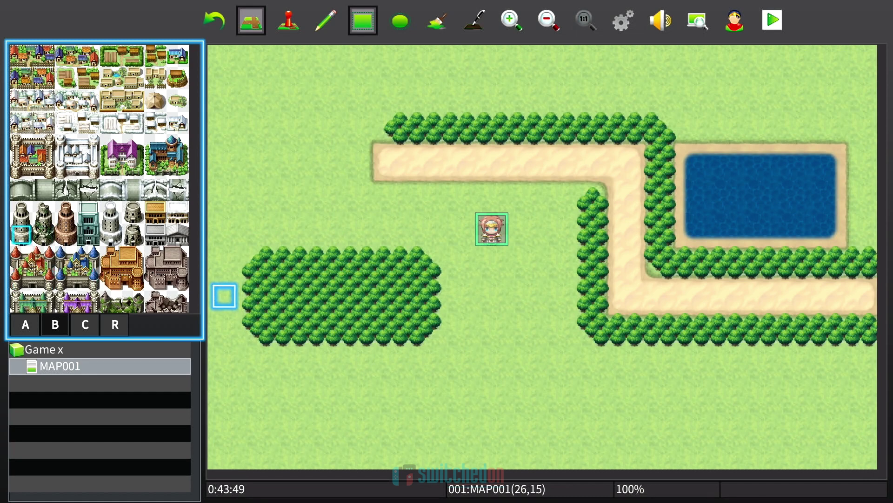
key(Return)
key(Up)
key(Up)
key(Up)
key(Up)
key(Up)
key(Up)
key(Up)
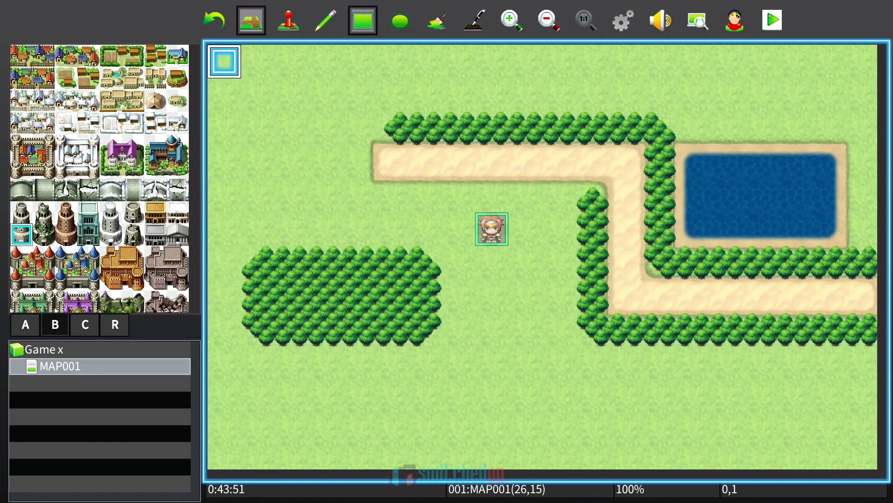
key(Down)
key(Down)
key(Down)
key(Down)
key(Right)
key(Right)
key(Right)
key(Right)
key(Up)
key(Up)
key(Up)
key(Right)
key(Right)
key(Right)
key(Right)
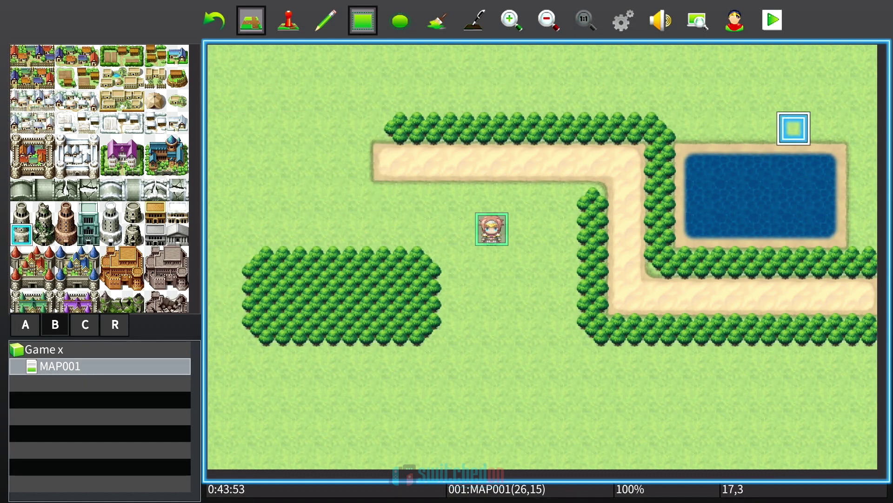
click(828, 228)
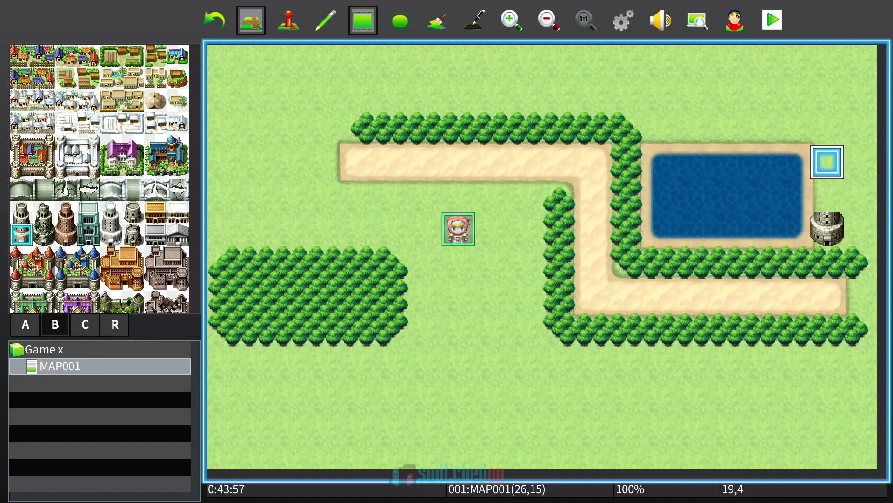
Step: Pick the matching top of the grey stone tower and place it at (19,5), directly above the base
key(Escape)
key(Return)
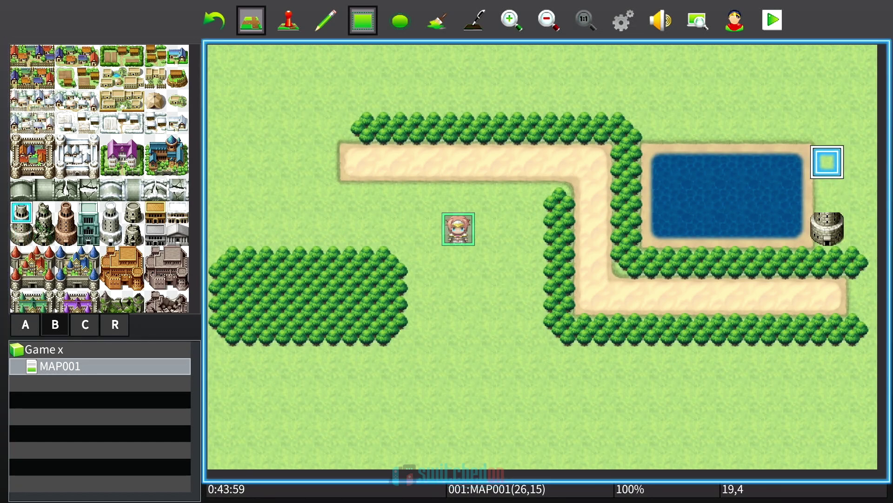
key(Down)
key(Return)
Step: Pick the lower-left tile of the purple-roofed mansion and place it at (14,3), just above the lake
key(Up)
key(Up)
key(Left)
key(Left)
key(Left)
key(Left)
key(Left)
key(Left)
key(Left)
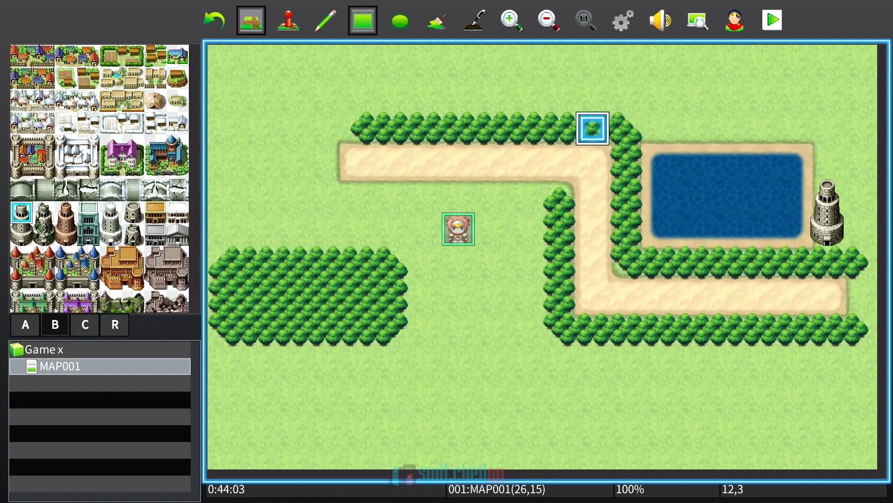
key(Escape)
key(Right)
key(Right)
key(Return)
key(Left)
key(Left)
key(Up)
key(Right)
key(Right)
key(Right)
key(Right)
key(Down)
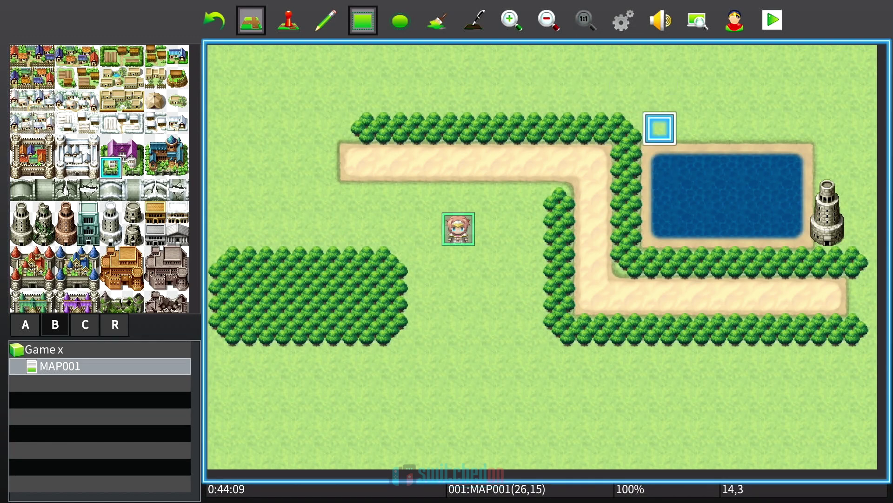
key(Return)
Step: Place the mansion's lower-right tile at (15,3), next to the lower-left one
key(Escape)
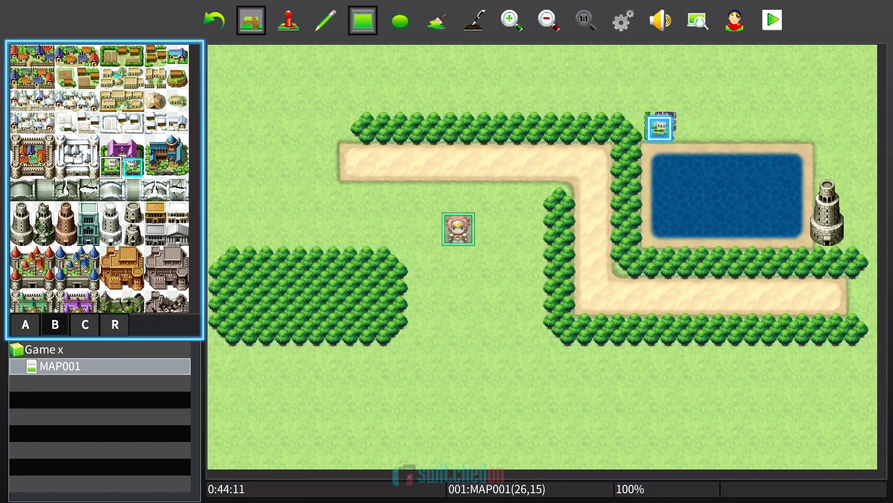
key(Return)
key(Right)
key(Return)
Step: Complete the mansion by placing its upper-left roof tile at (14,2) and its upper-right roof tile at (15,2)
key(Up)
key(Left)
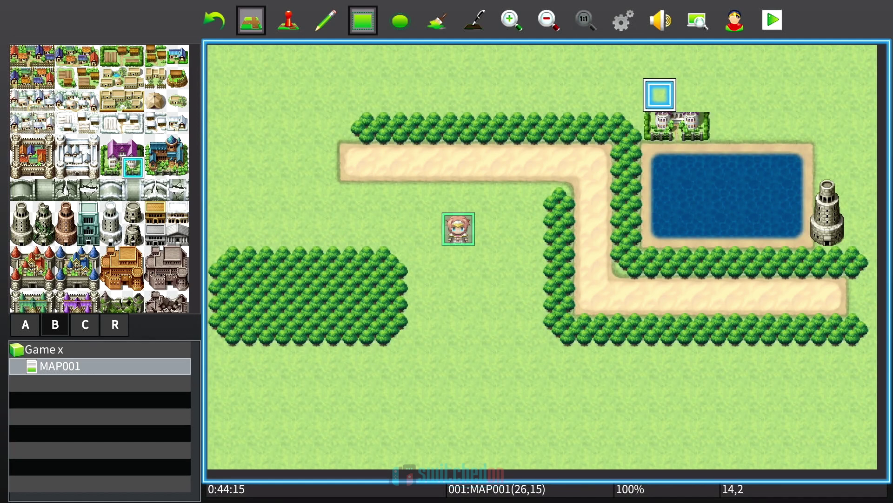
key(Escape)
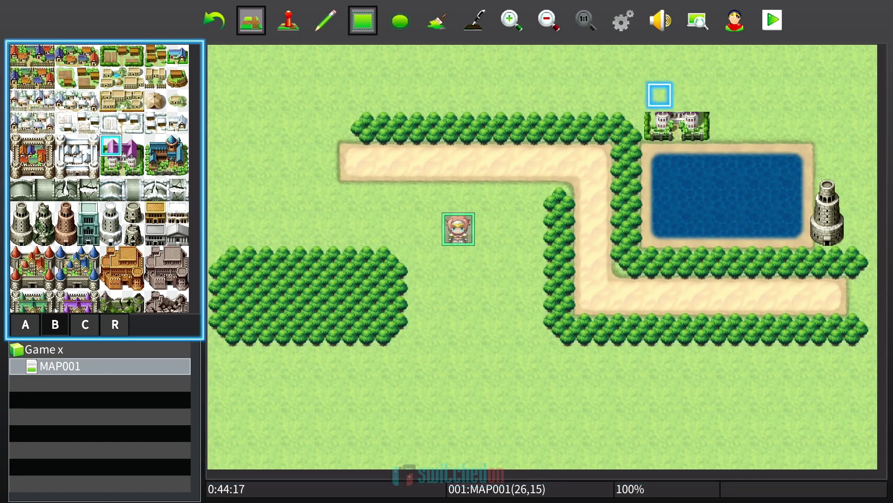
key(Return)
key(Return)
key(Escape)
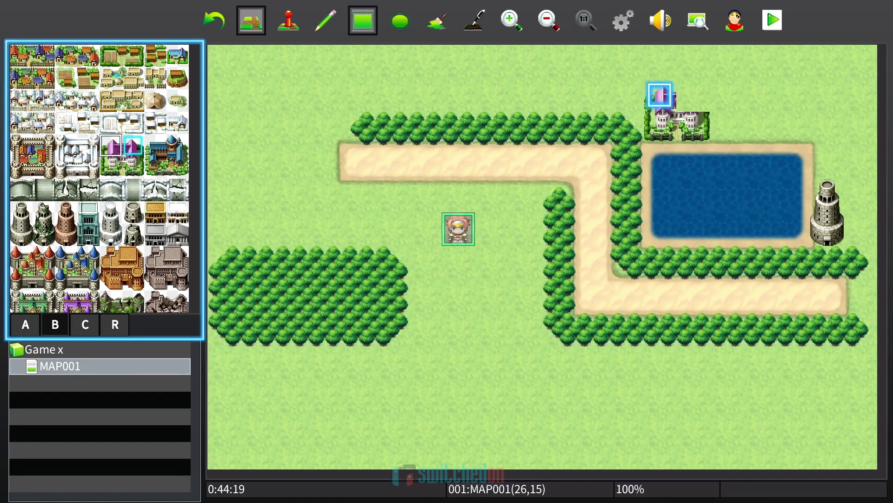
key(Return)
key(Right)
key(Return)
key(Right)
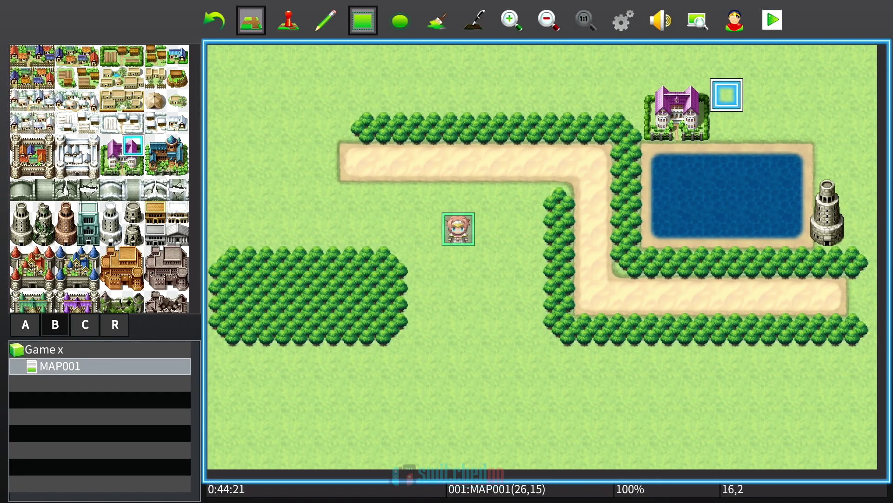
key(Right)
key(Right)
key(Down)
key(Left)
key(Left)
key(Left)
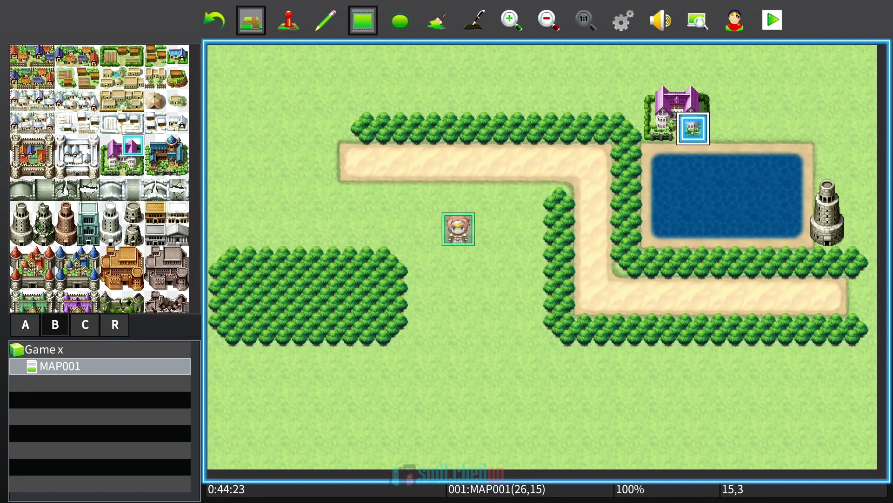
key(Return)
key(Down)
key(Left)
key(Up)
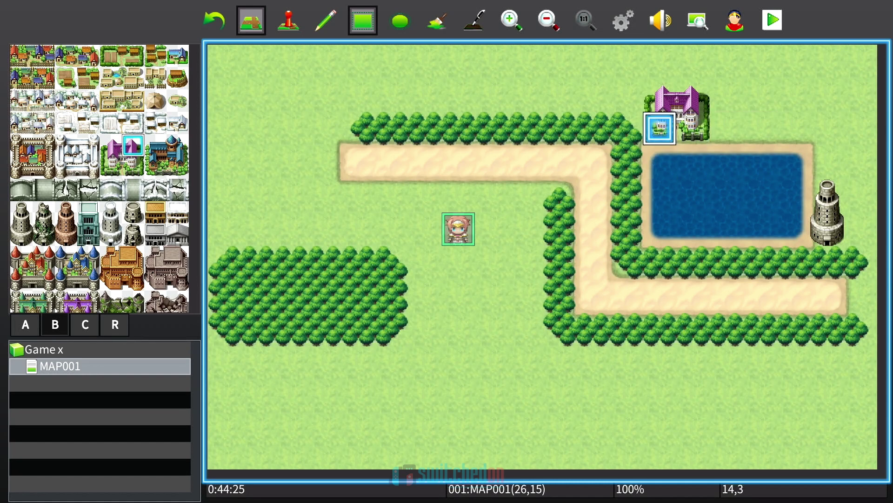
key(Right)
key(Left)
key(Left)
key(Left)
key(Left)
key(Left)
key(Left)
key(Left)
key(Down)
key(Left)
key(Left)
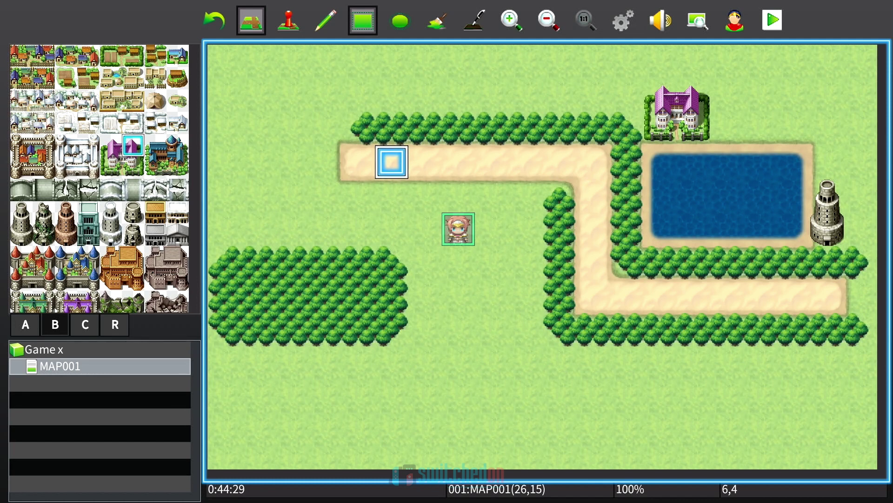
key(Left)
key(Right)
key(Right)
key(Right)
key(Right)
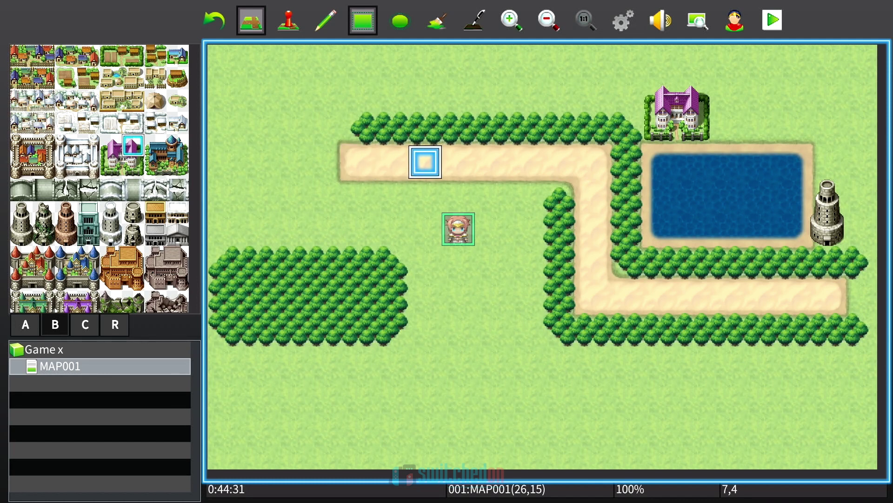
Step: Save the project over slot 3, Game x, and playtest the map before returning to the editor
key(Escape)
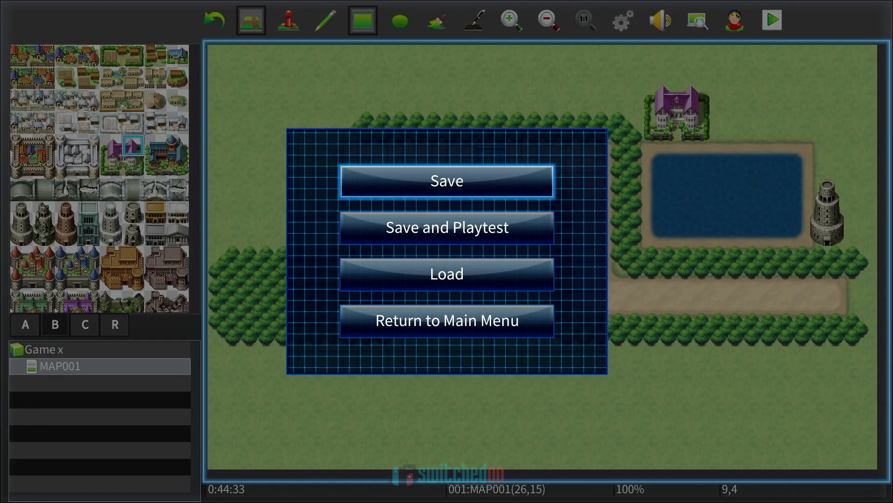
key(Down)
key(Return)
key(Down)
key(Down)
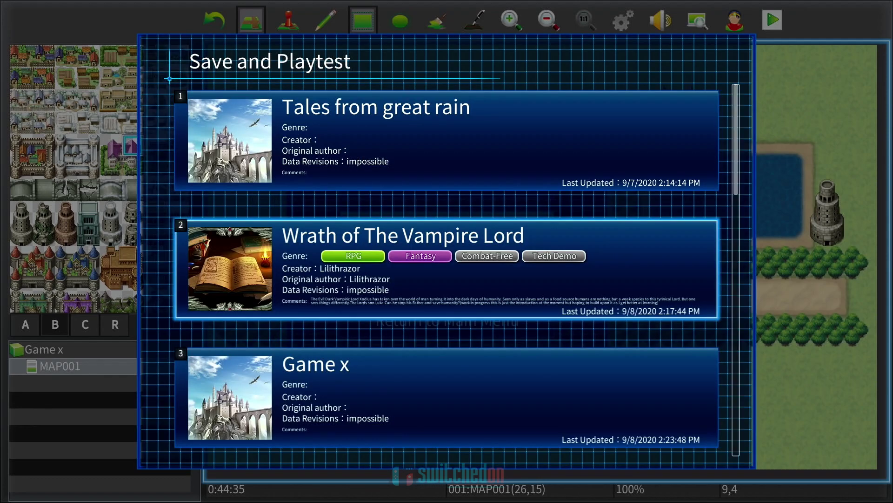
key(Return)
key(Return)
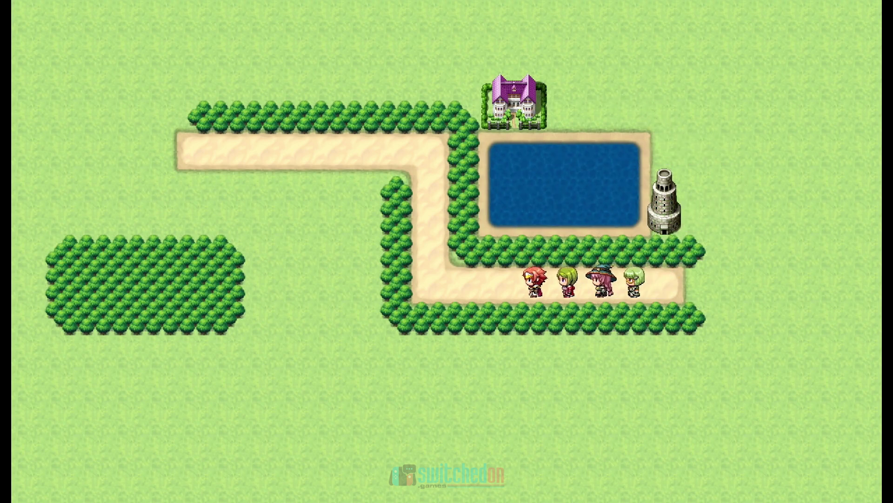
key(Up)
key(F9)
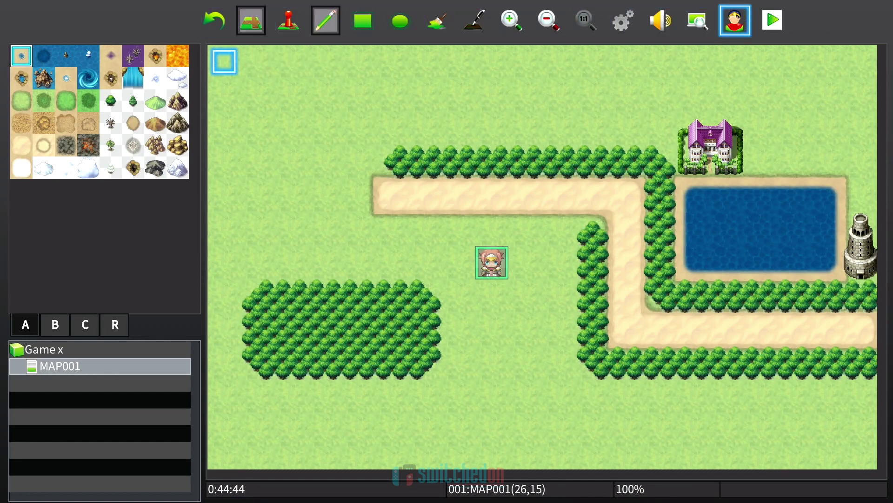
Step: Open the Character Generator and look over the male part categories, the face variations and the randomizing option
click(735, 20)
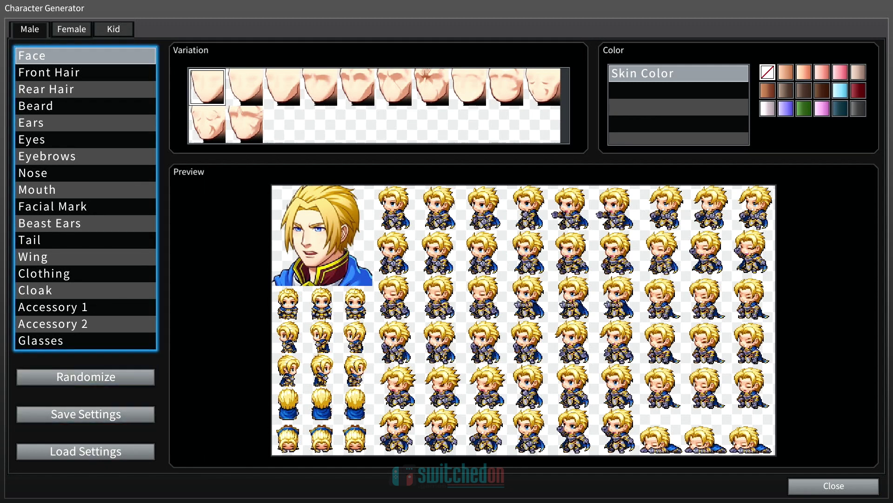
key(Down)
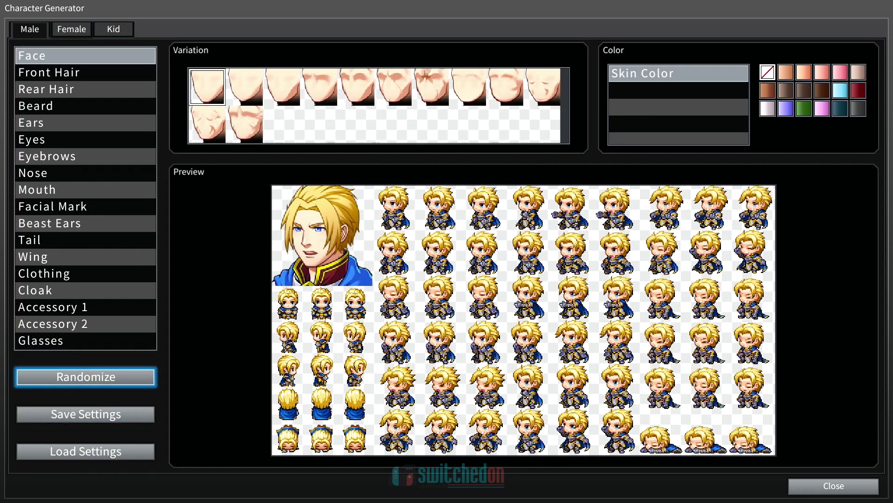
key(Up)
key(Up)
key(Down)
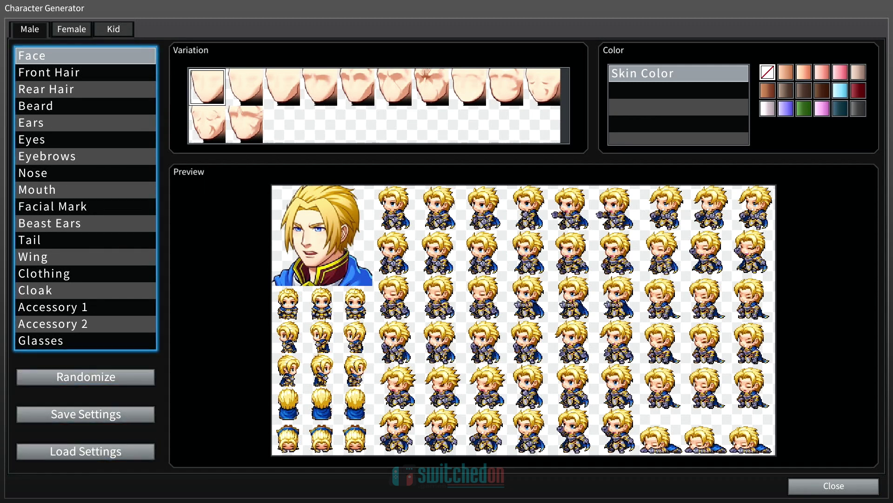
key(Down)
key(Up)
key(Right)
key(Down)
key(Up)
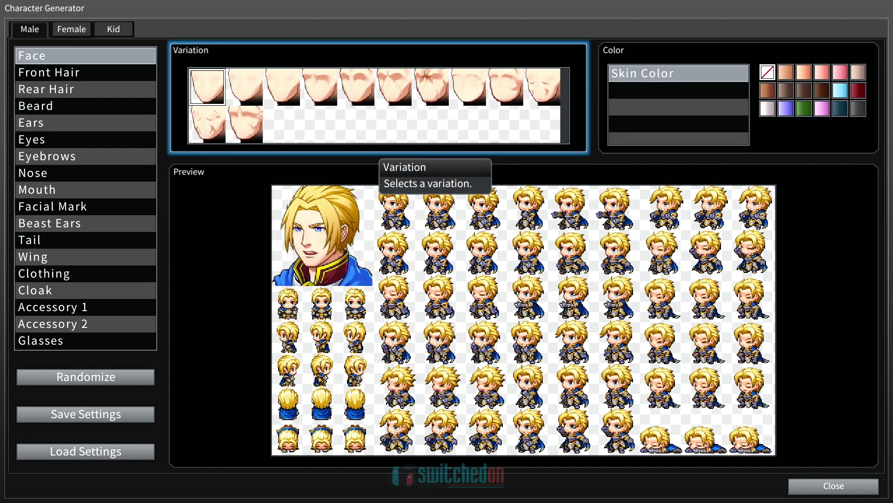
key(Left)
key(Down)
key(Up)
key(Up)
key(Down)
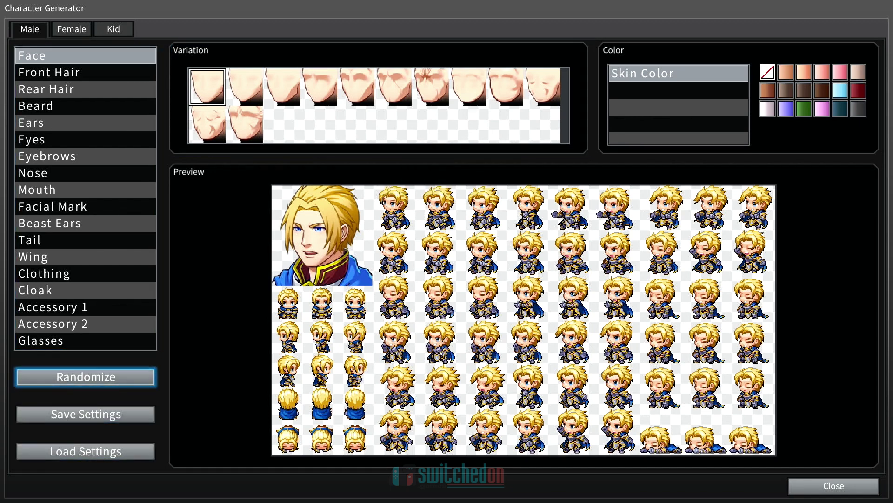
Step: Randomize all parts of the male character five times
key(Return)
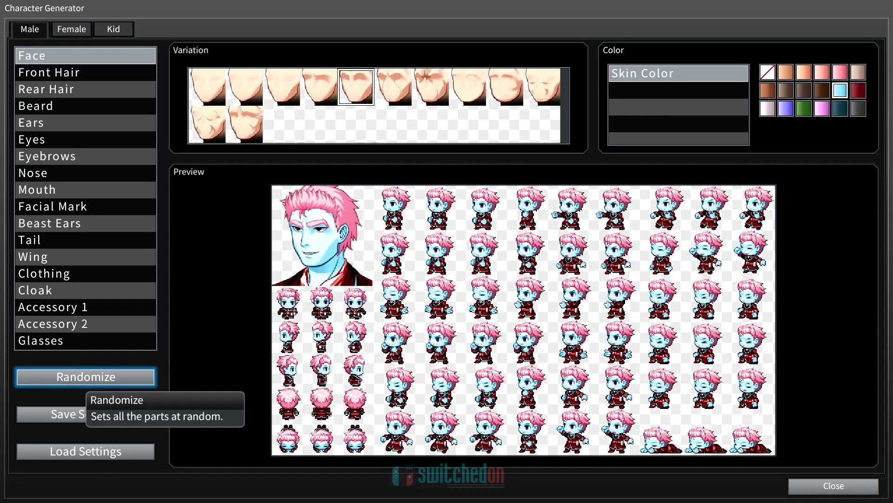
key(Return)
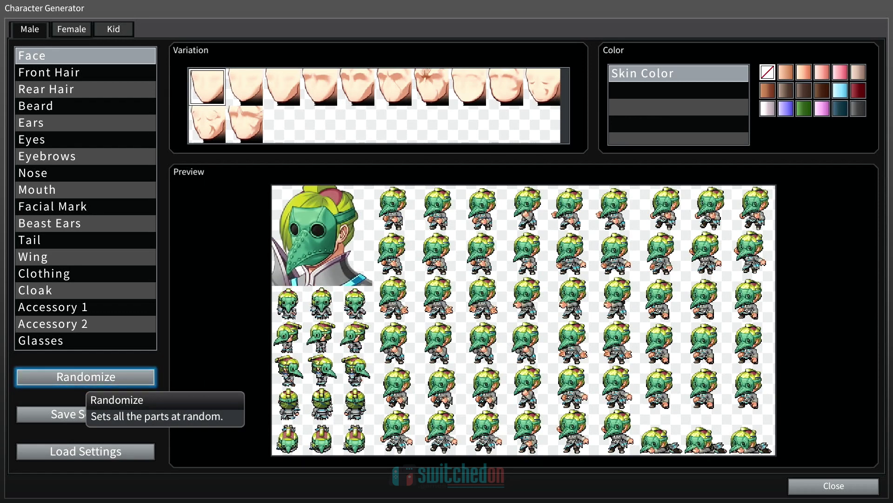
key(Return)
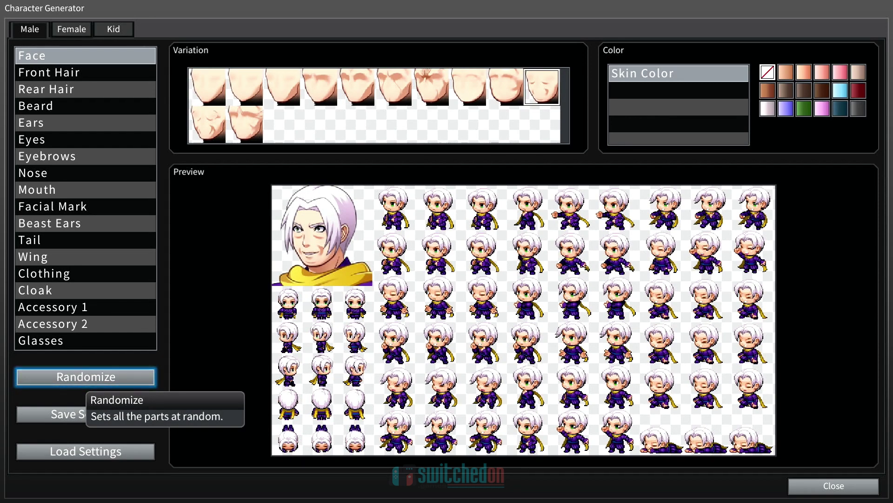
key(Return)
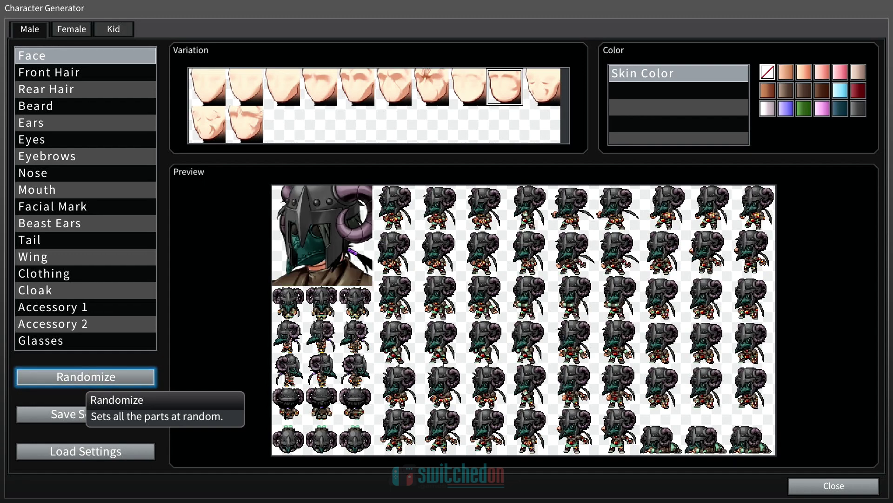
key(Return)
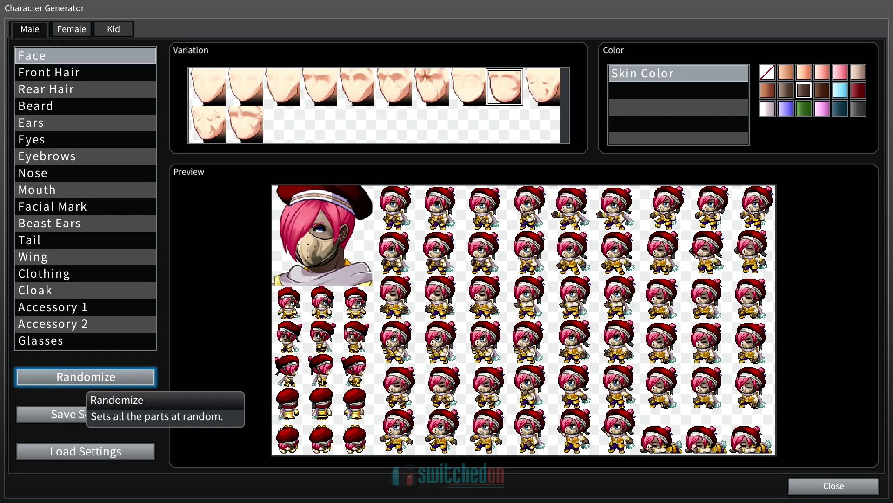
Step: Randomize all parts of the male character another five times
key(Tab)
key(Tab)
key(Tab)
key(Tab)
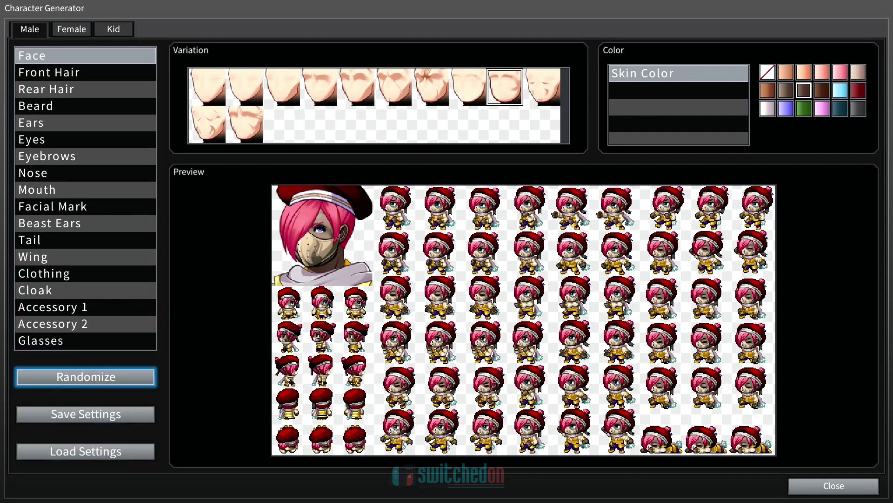
key(Return)
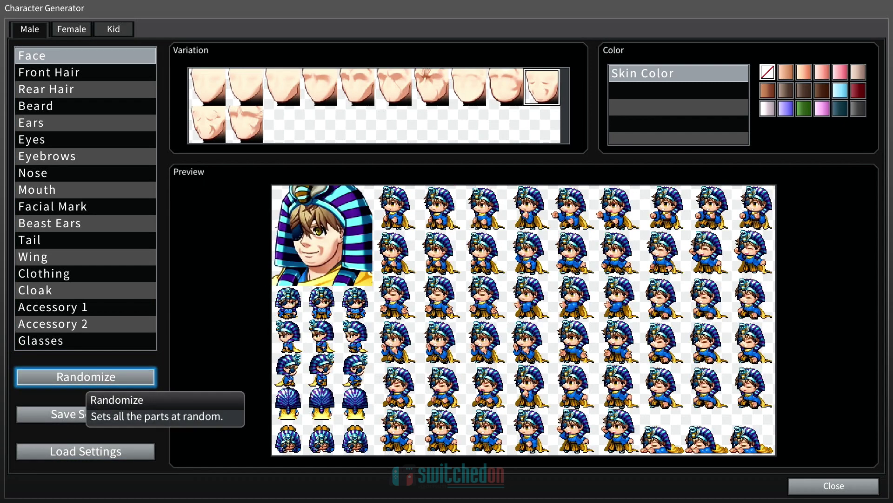
key(Return)
key(Return)
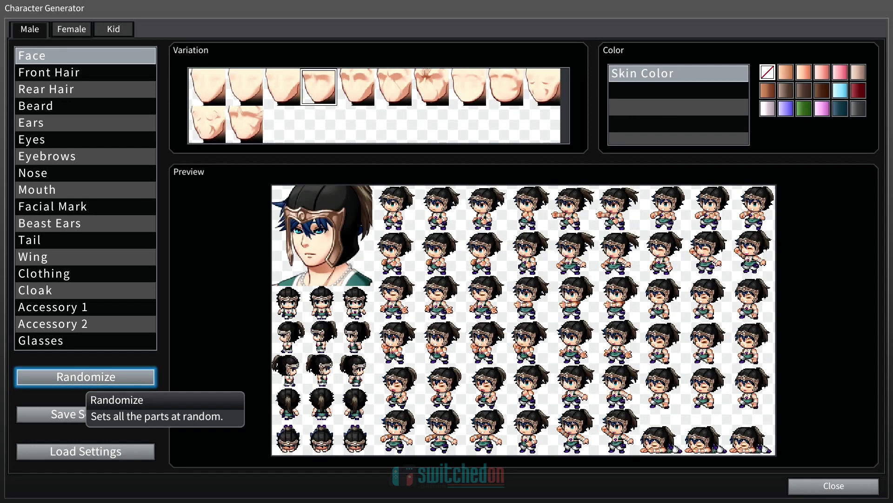
key(Return)
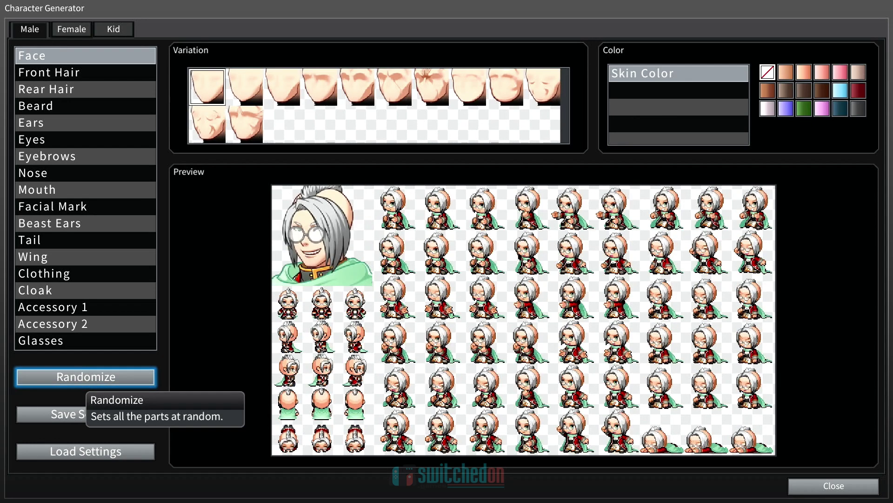
key(Return)
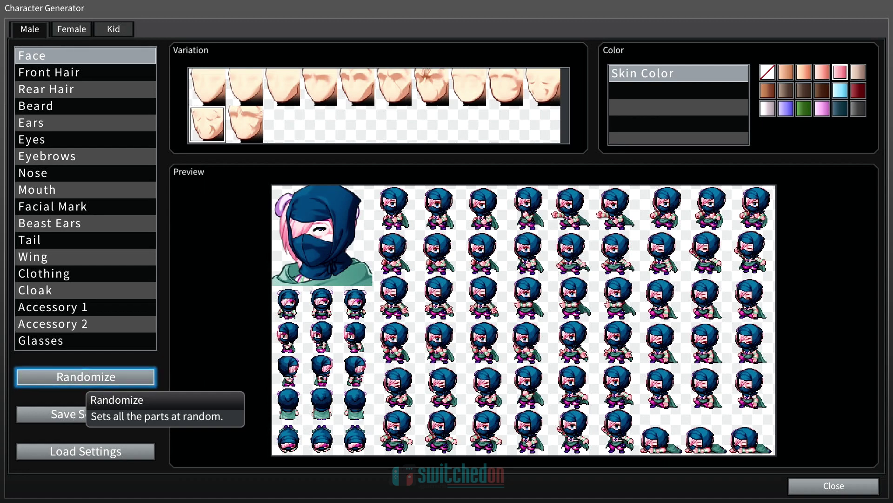
Step: Add glasses to the male character, choosing the fourth glasses variation
key(Right)
key(Left)
key(Up)
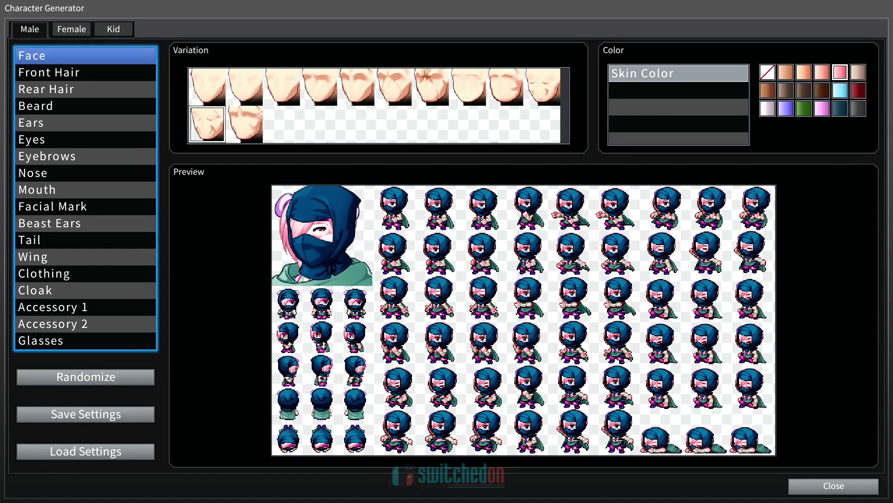
key(Down)
key(Down)
key(Down)
key(Down)
key(Down)
key(Down)
key(Down)
key(Down)
key(Down)
key(Down)
key(Down)
key(Down)
key(Down)
key(Down)
key(Down)
key(Down)
key(Down)
key(Return)
key(Right)
key(Right)
key(Left)
key(Return)
key(Right)
key(Right)
key(Right)
key(Right)
key(Return)
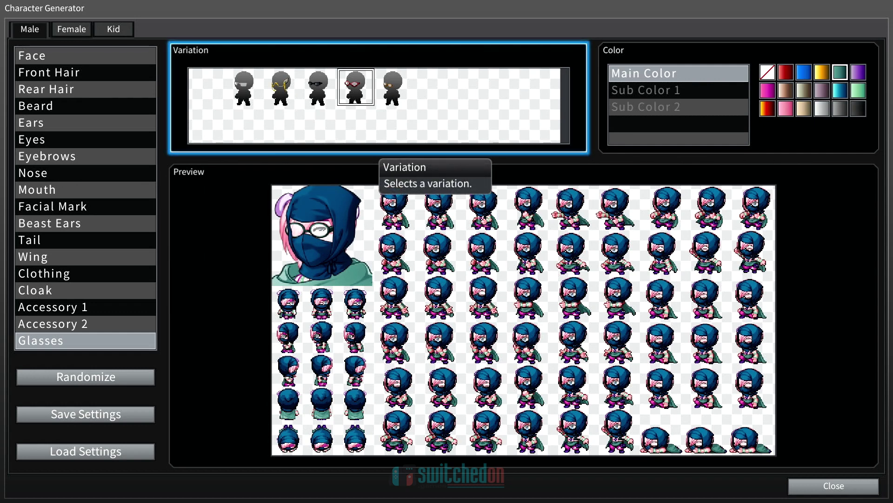
key(Down)
key(Tab)
key(Tab)
key(Tab)
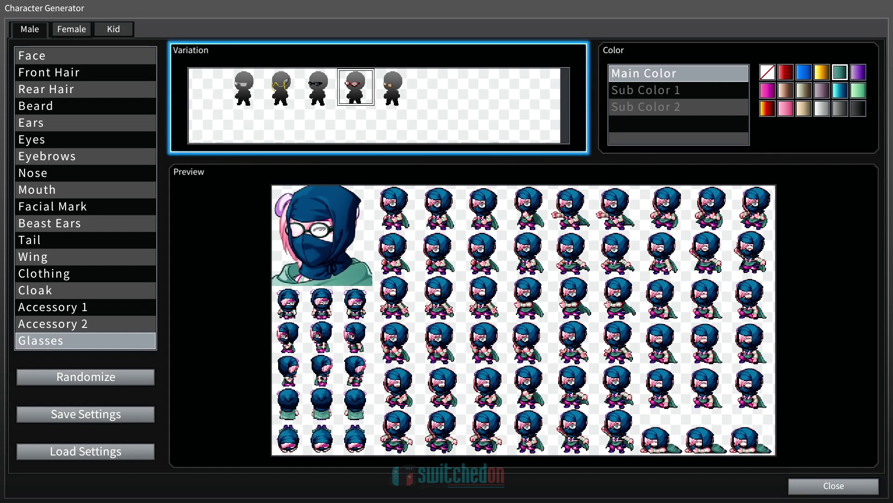
key(Left)
key(Up)
key(Down)
key(Up)
key(Up)
key(Up)
key(Right)
key(Left)
key(Down)
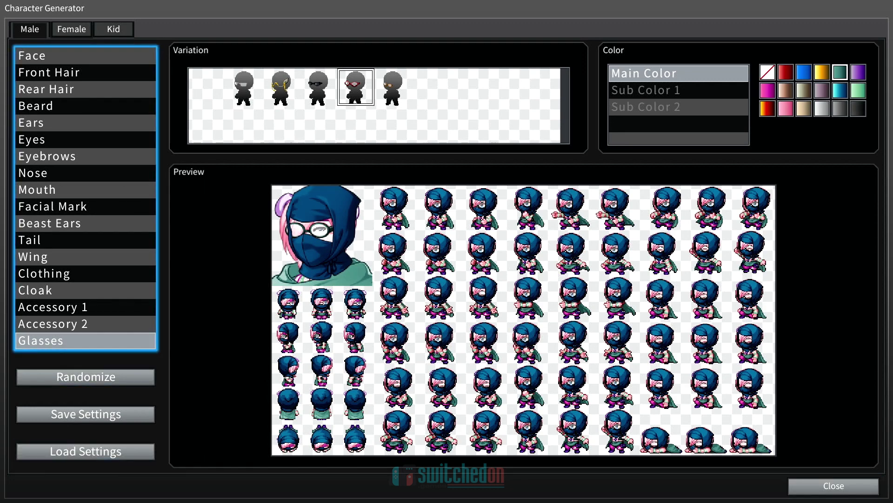
Step: View the female and kid character types in the generator and return to the male character
key(Page_Down)
key(Page_Down)
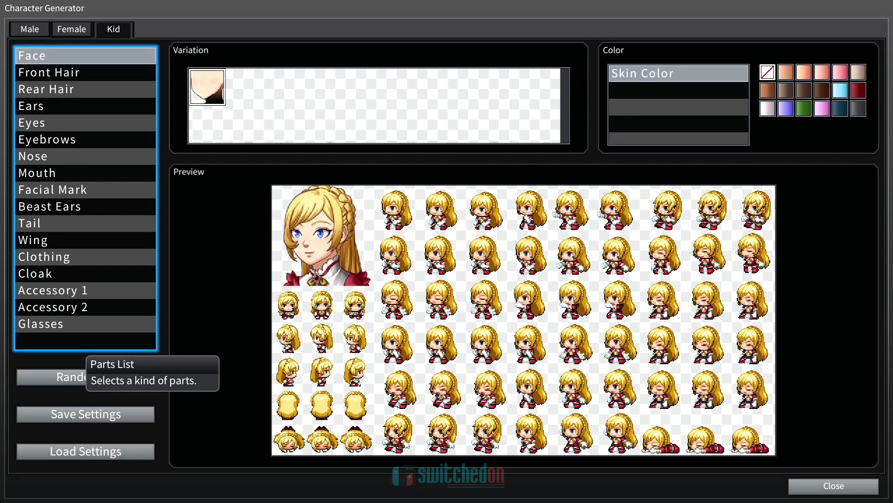
key(Page_Up)
key(Page_Up)
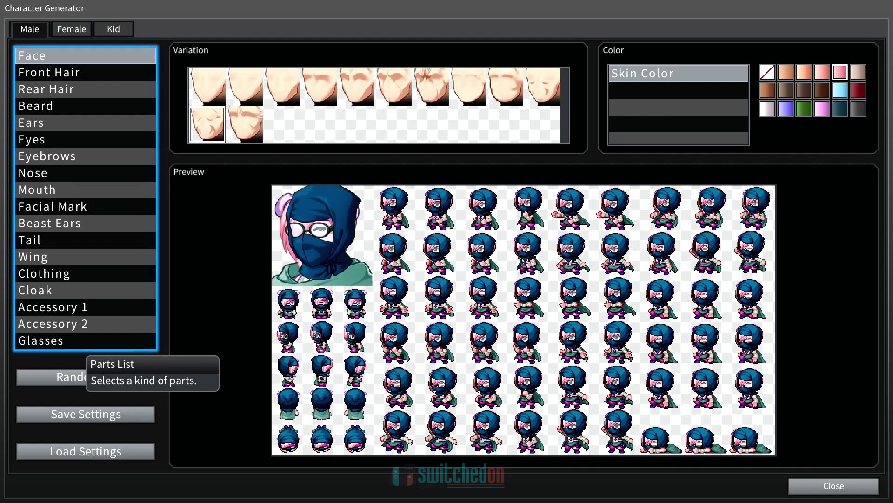
key(Down)
key(Down)
key(Right)
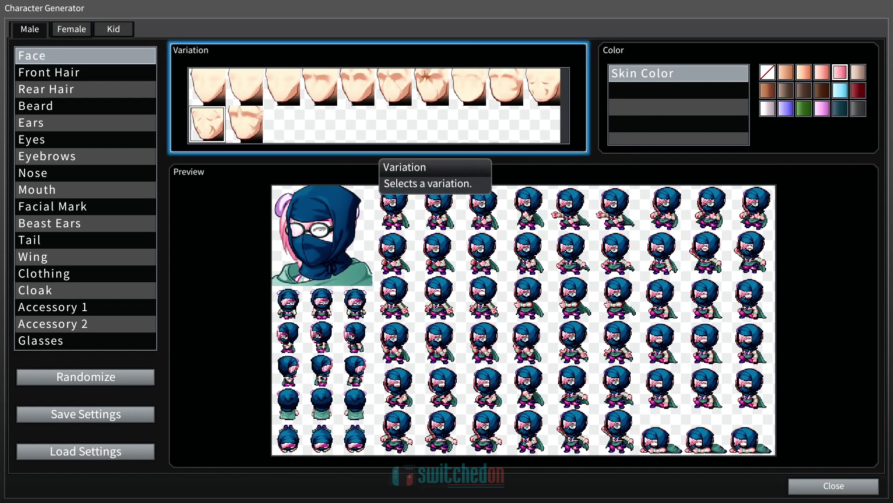
key(Down)
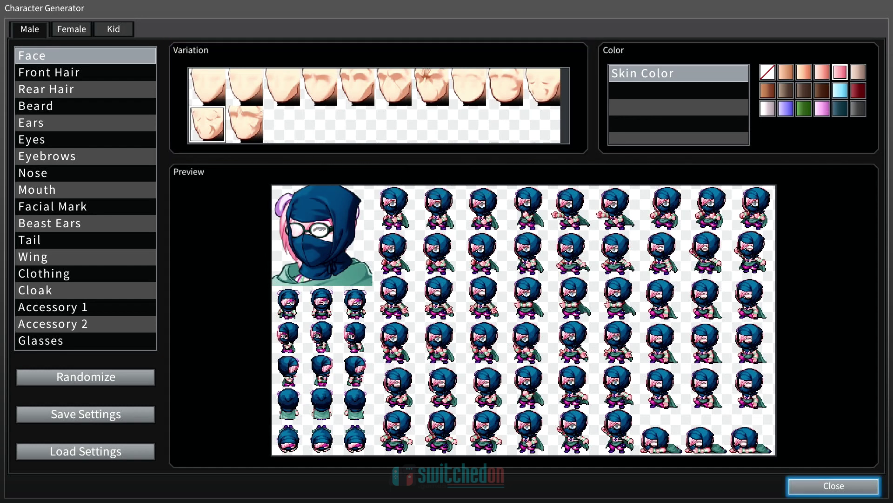
key(Left)
key(Up)
key(Up)
key(Up)
key(Down)
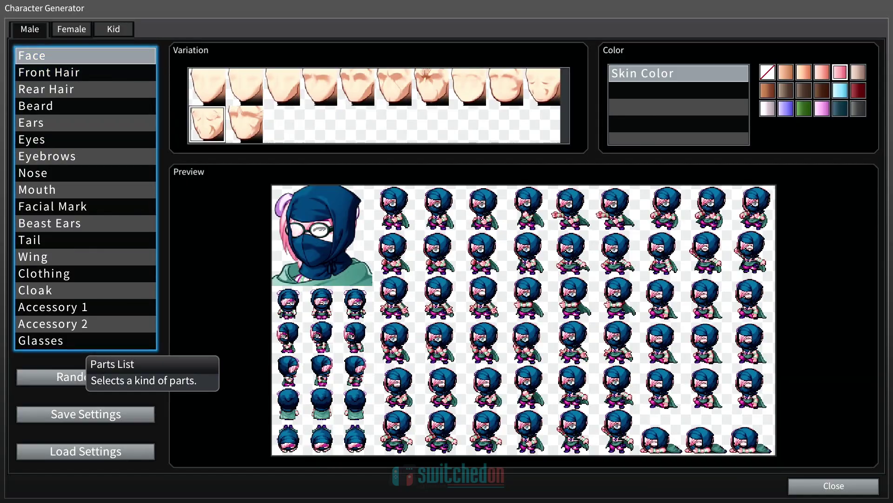
Step: Close the Character Generator, discarding the unsaved character, and open the project's Database
key(Escape)
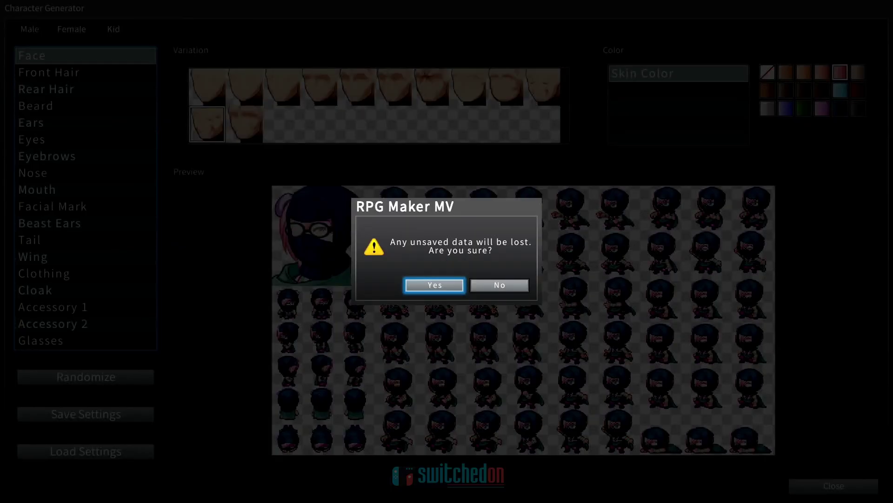
key(Return)
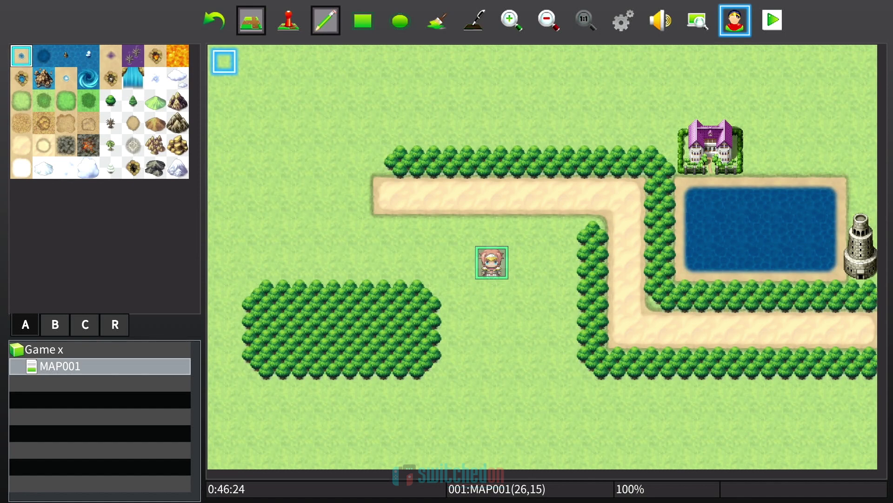
key(Left)
key(Left)
key(Left)
key(Left)
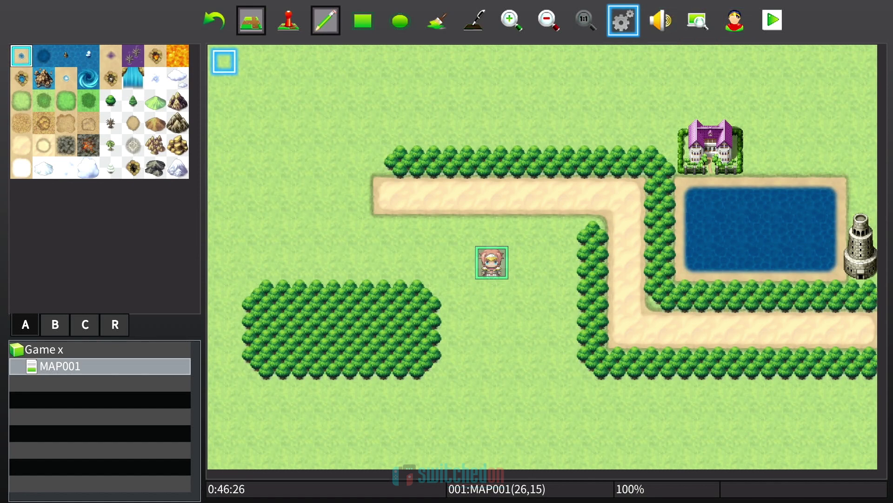
key(Left)
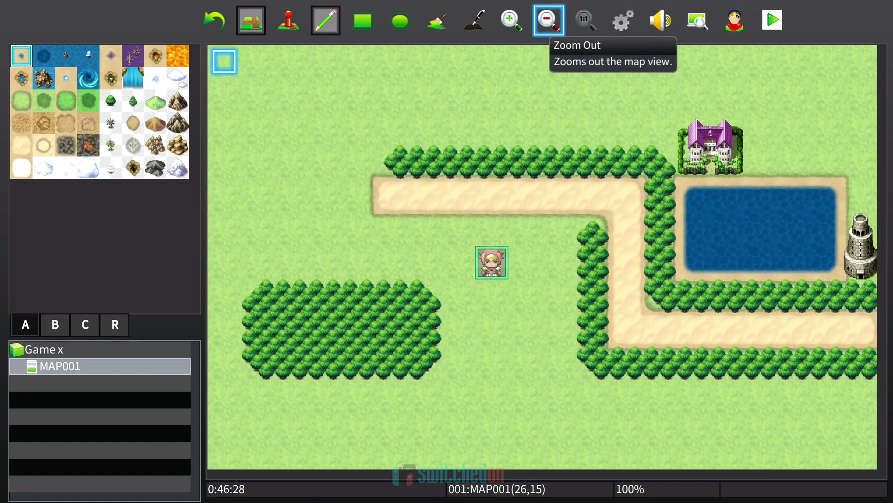
key(Right)
key(Right)
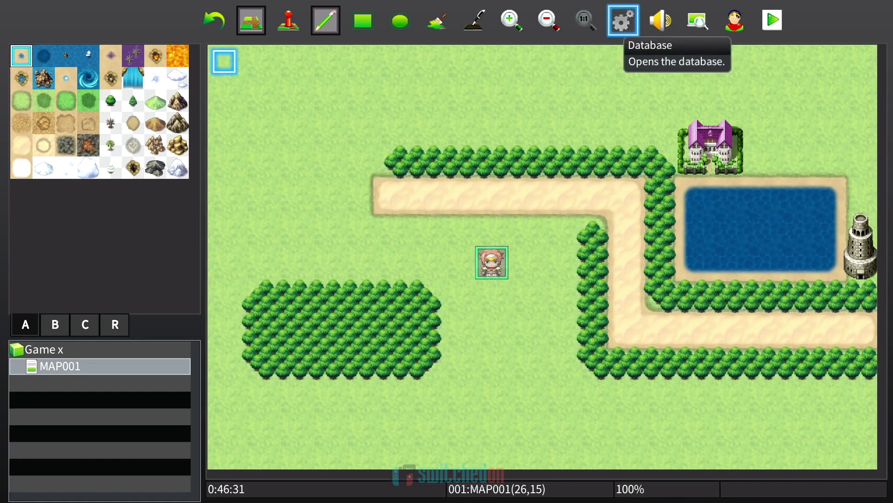
key(Return)
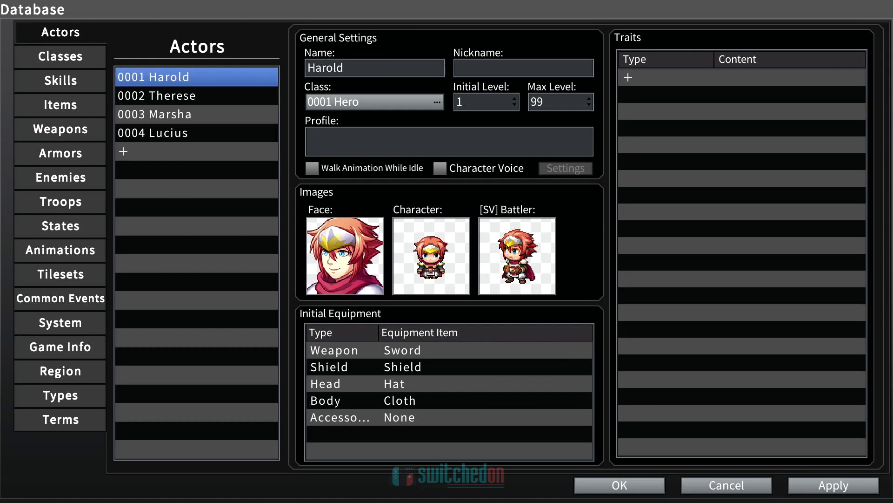
Step: Look over the database's actor list and the first actor's general settings
key(Down)
key(Up)
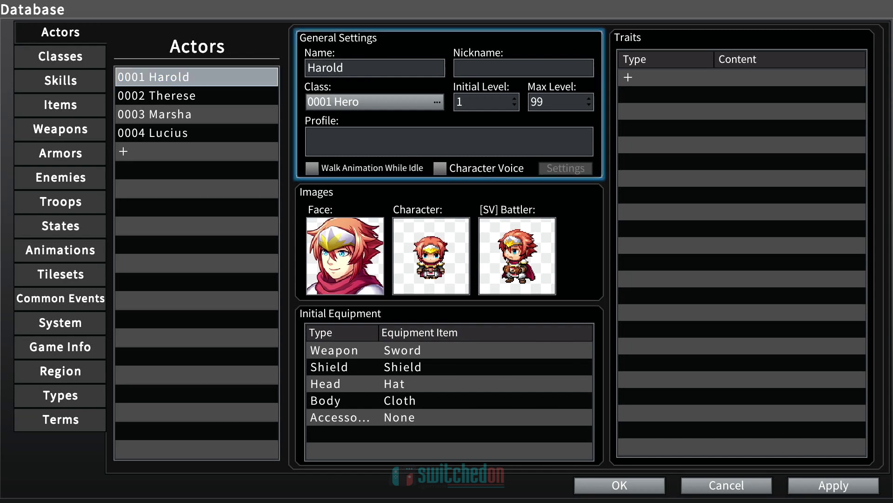
key(Down)
key(Down)
key(Down)
key(Down)
key(Up)
key(Up)
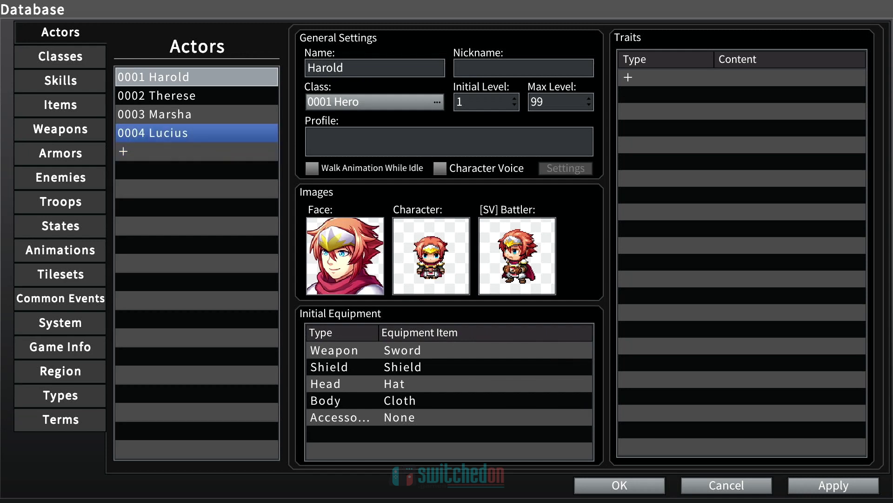
key(Down)
key(Down)
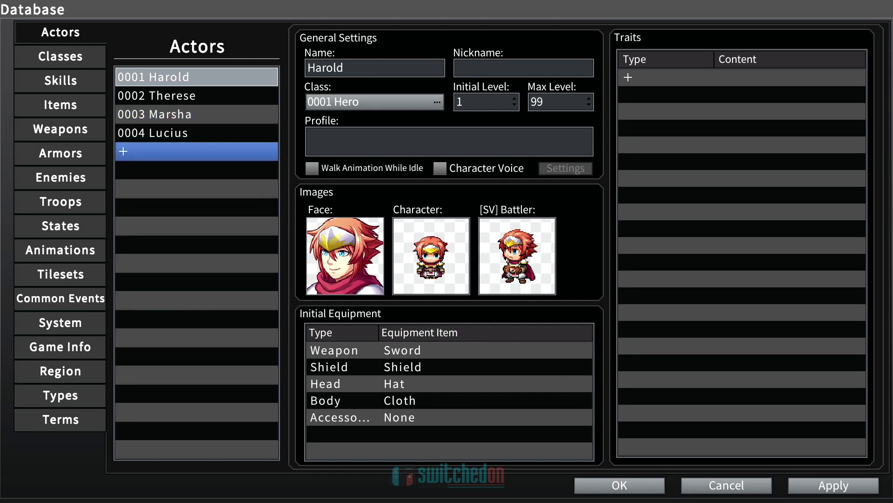
Step: Examine the Hero class in the database, including its general settings and parameter curves
key(Page_Down)
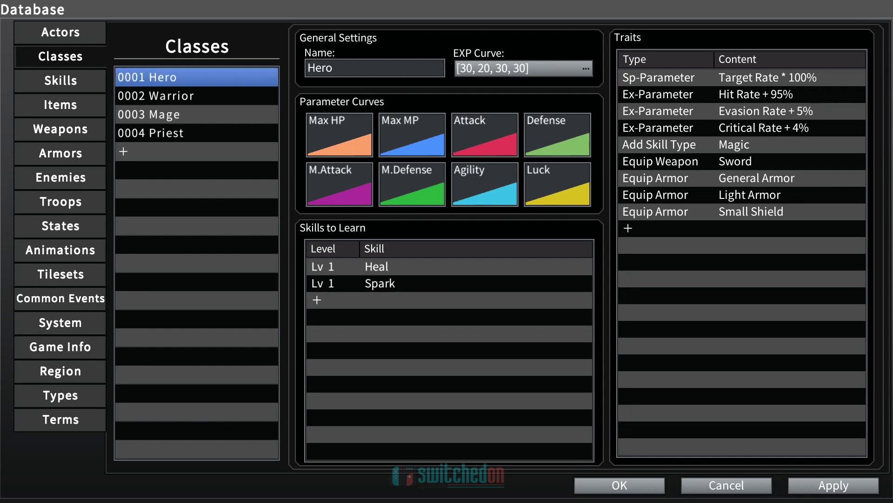
key(Right)
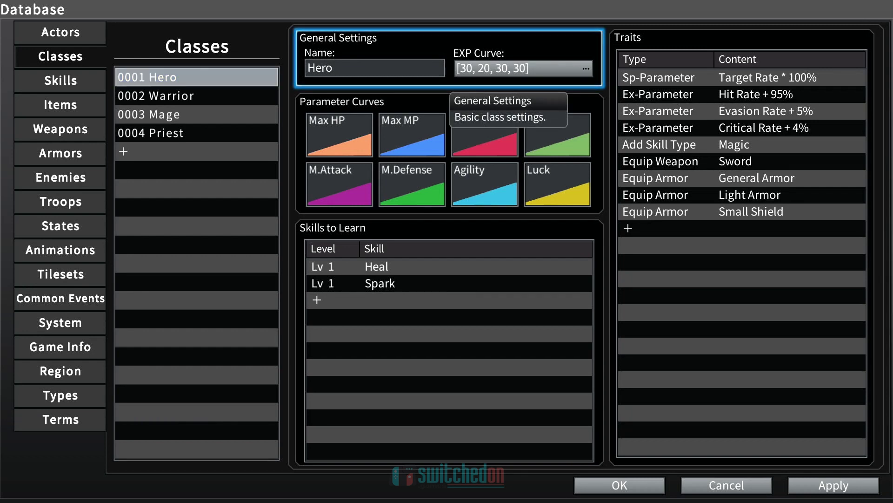
key(Down)
key(Up)
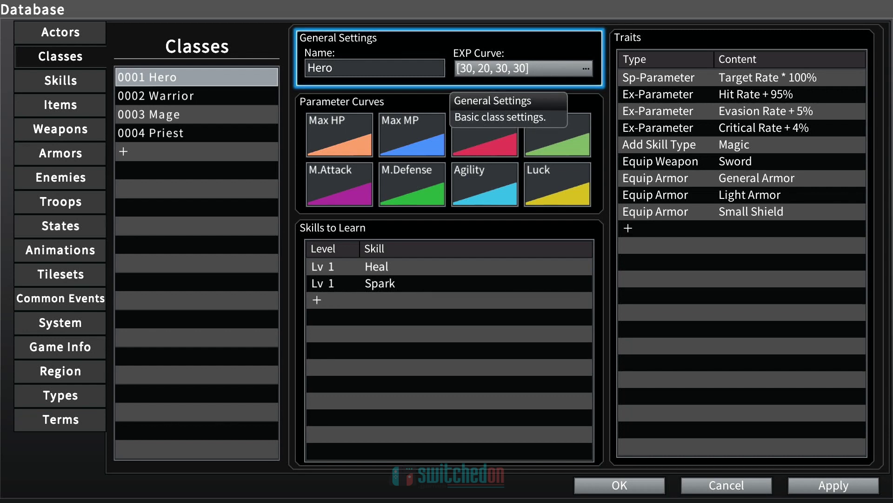
key(Right)
key(Left)
key(Down)
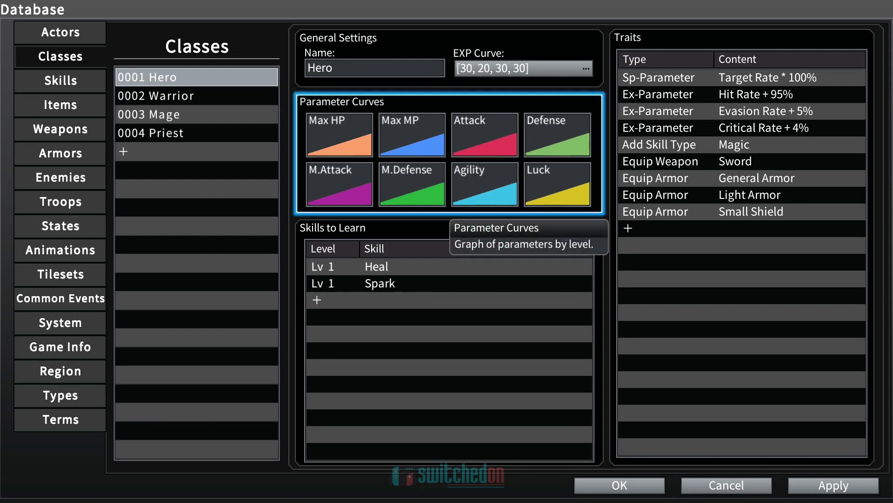
Step: Examine the Attack skill's general, invocation, message, required weapon, damage and effects settings in the database
key(Escape)
key(Page_Down)
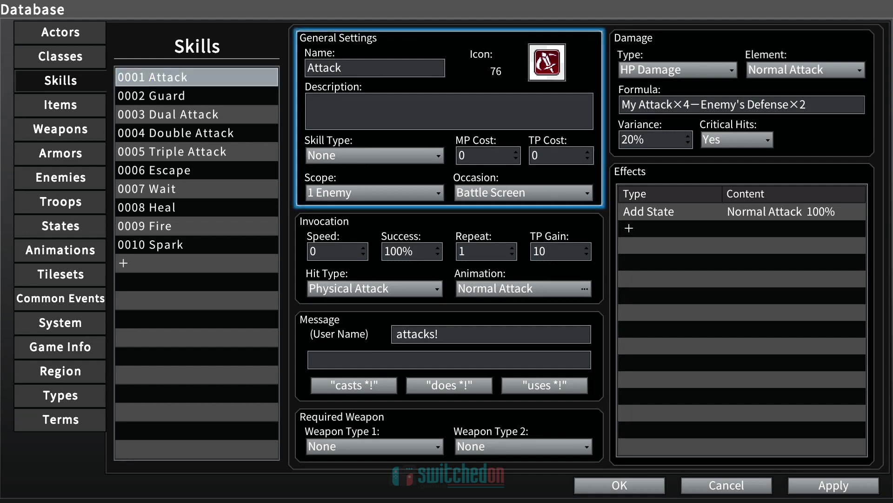
key(Down)
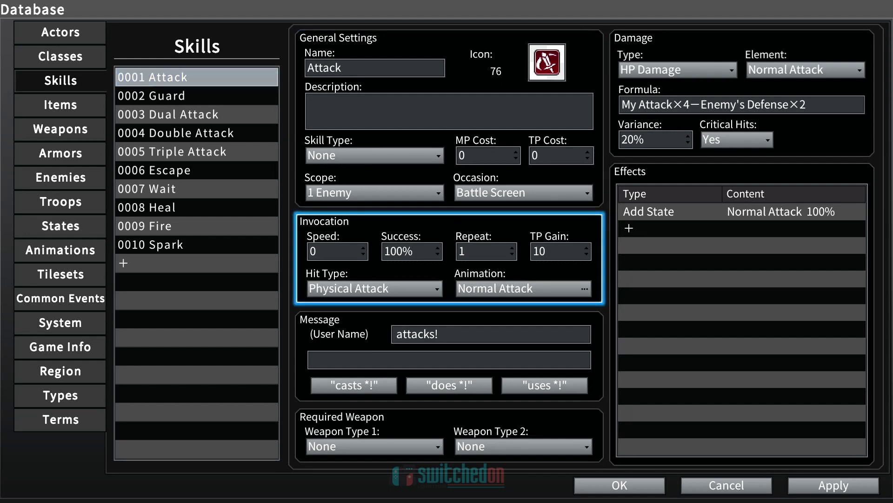
key(Down)
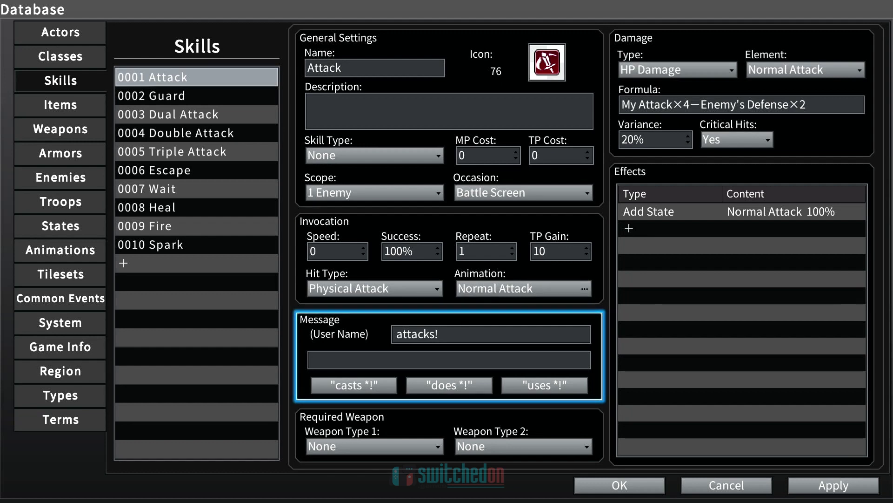
key(Down)
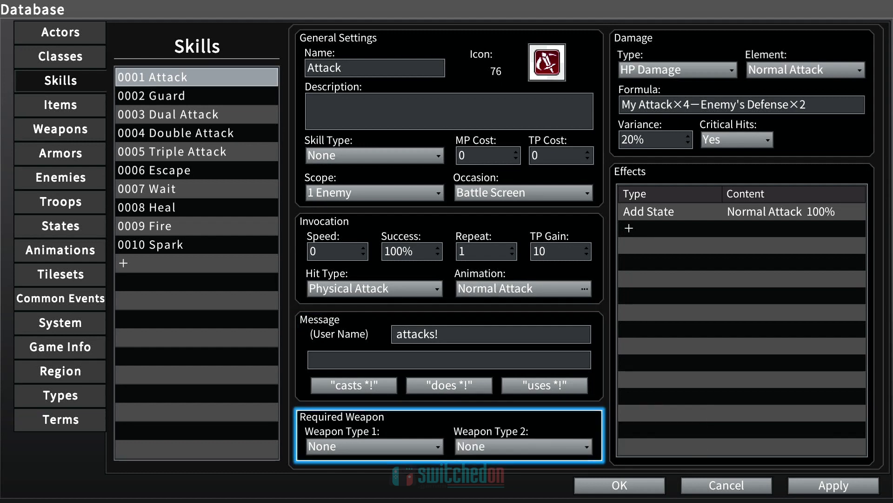
key(Up)
key(Up)
key(Up)
key(Right)
key(Down)
key(Down)
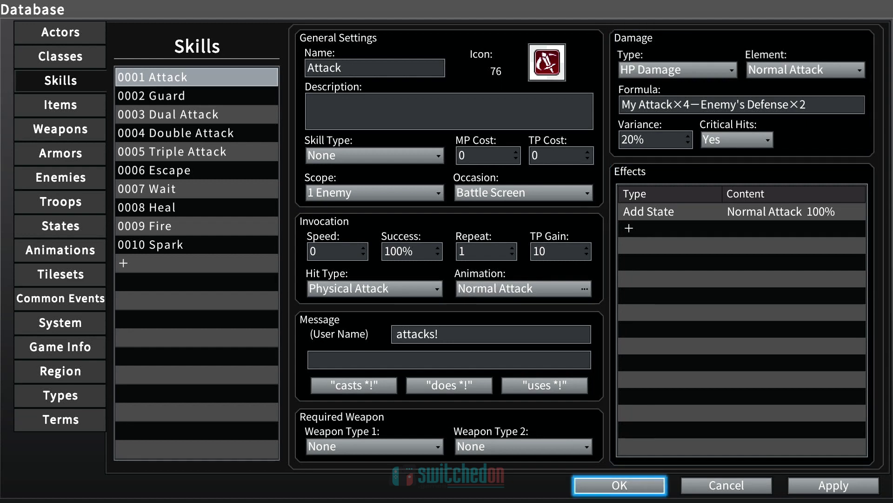
key(Up)
key(Left)
key(Left)
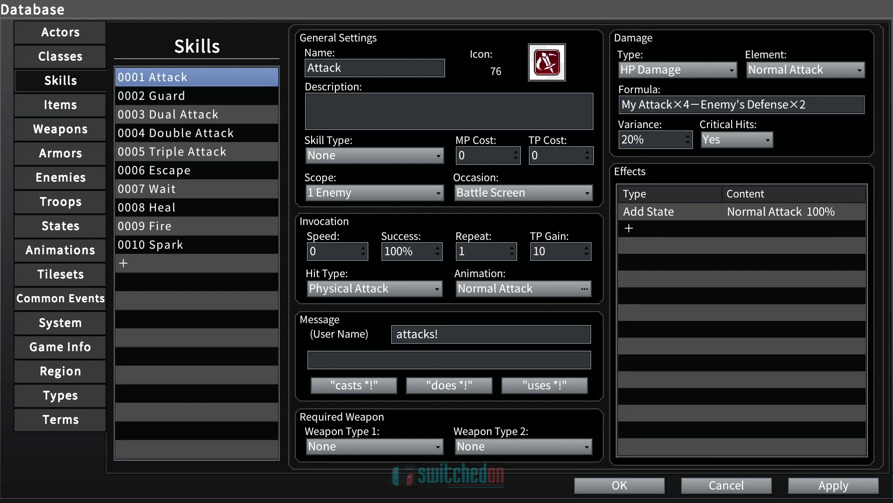
key(Right)
key(Left)
Step: Examine the Potion item's general, invocation and damage settings in the database
key(Page_Up)
key(Page_Down)
key(Page_Down)
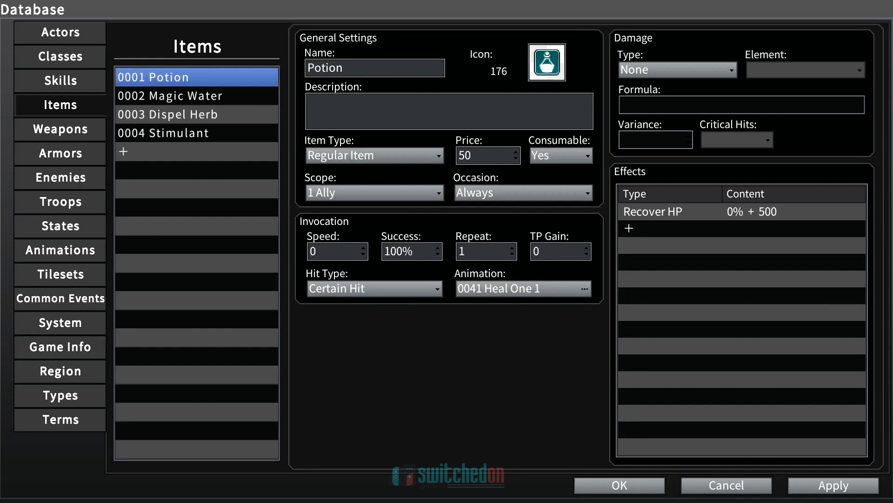
key(Return)
key(Right)
key(Left)
key(Down)
key(Right)
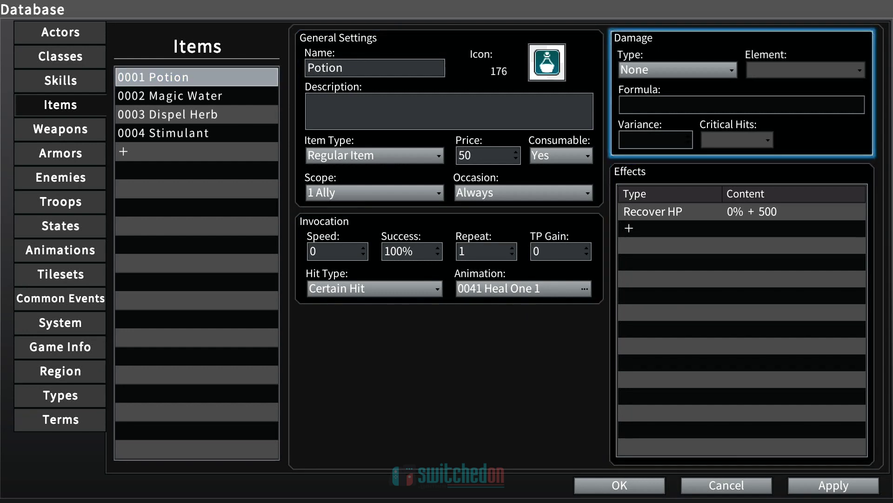
Step: Look over the database's weapon list and the Sword's general settings, parameter changes and traits
key(Down)
key(Left)
key(Page_Down)
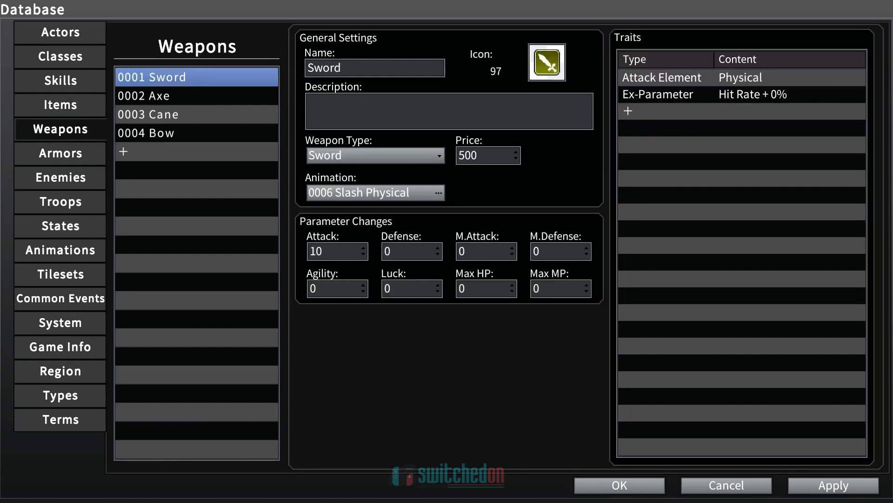
key(Down)
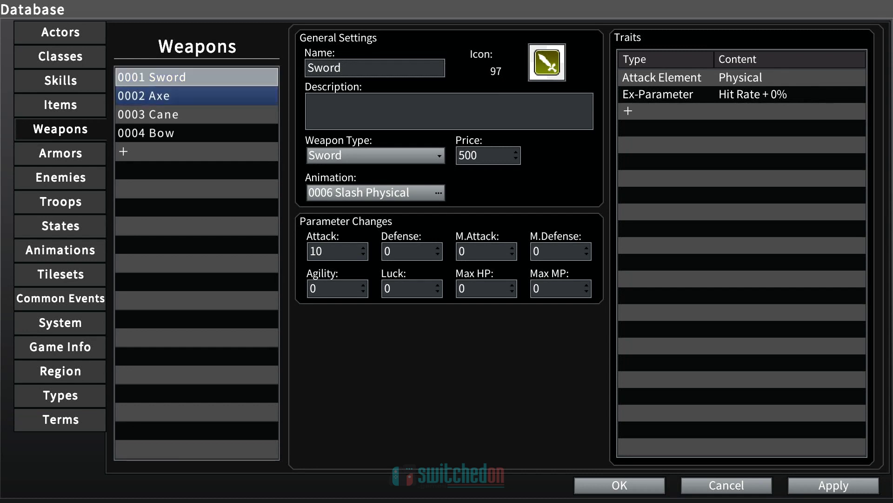
key(Down)
key(Down)
key(Up)
key(Tab)
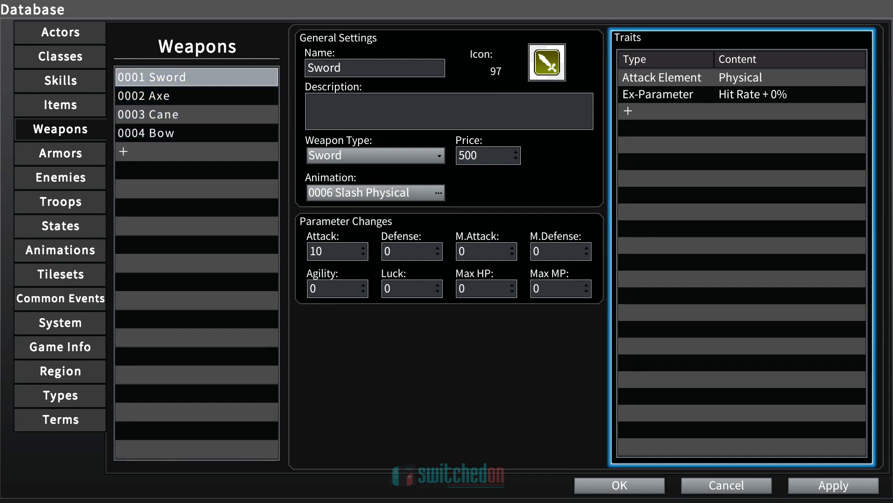
key(Escape)
Step: Look over the database's armor list and the Shield's general settings and parameter changes
key(Page_Down)
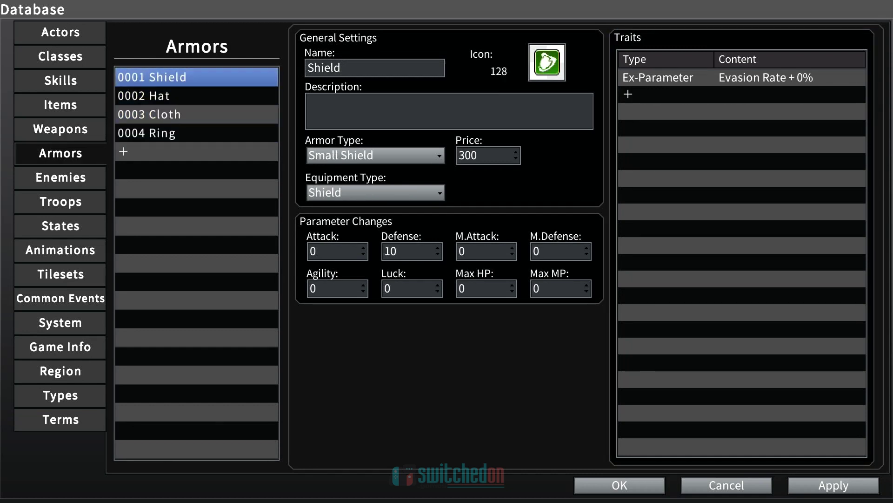
key(Down)
key(Down)
key(Down)
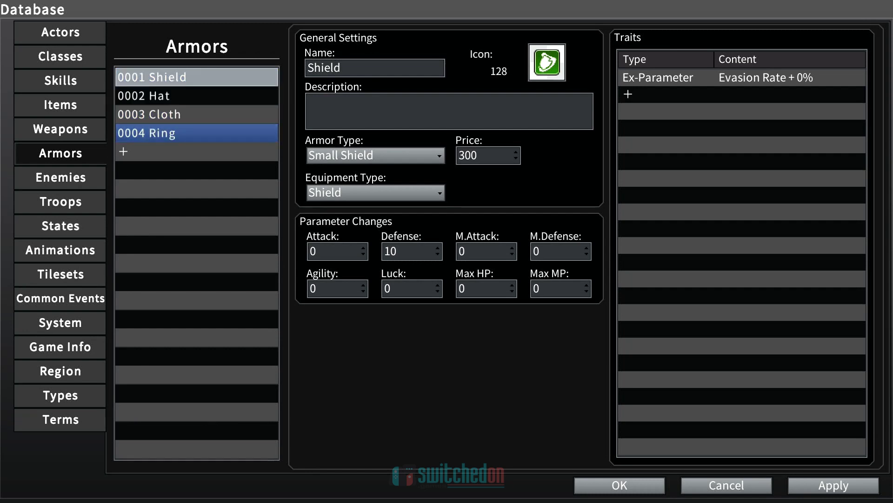
key(Up)
Step: Examine the database's enemies from Bat to Minotaur, including their images, stats, rewards and action patterns
key(Page_Down)
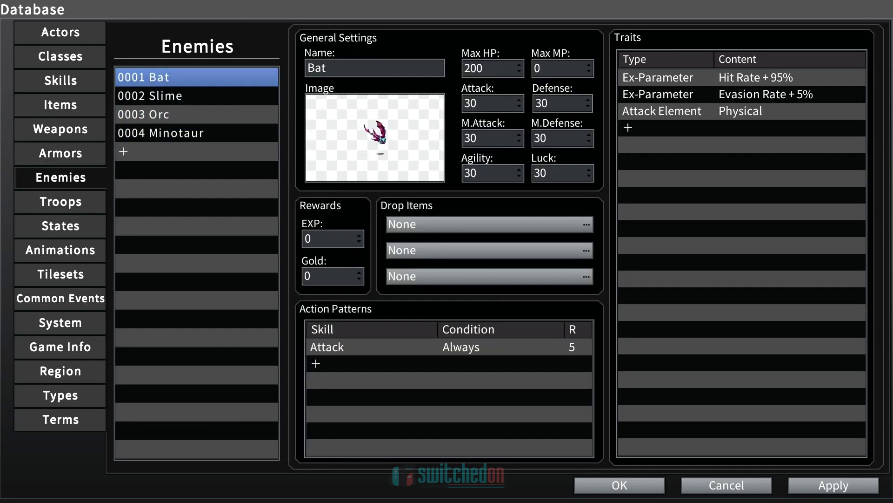
key(Right)
key(Left)
key(Down)
key(Down)
key(Down)
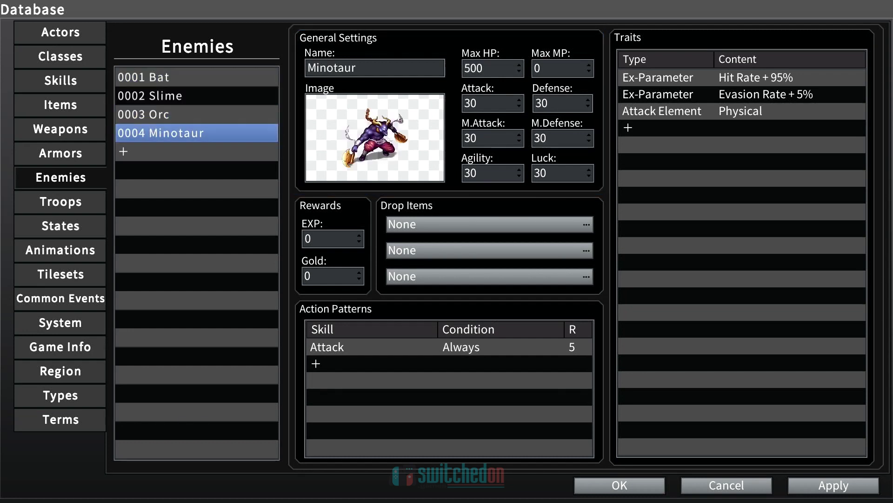
Step: Examine the Bat*2 troop's battle setup and the Knockout state's general settings and removal conditions in the database
key(Page_Down)
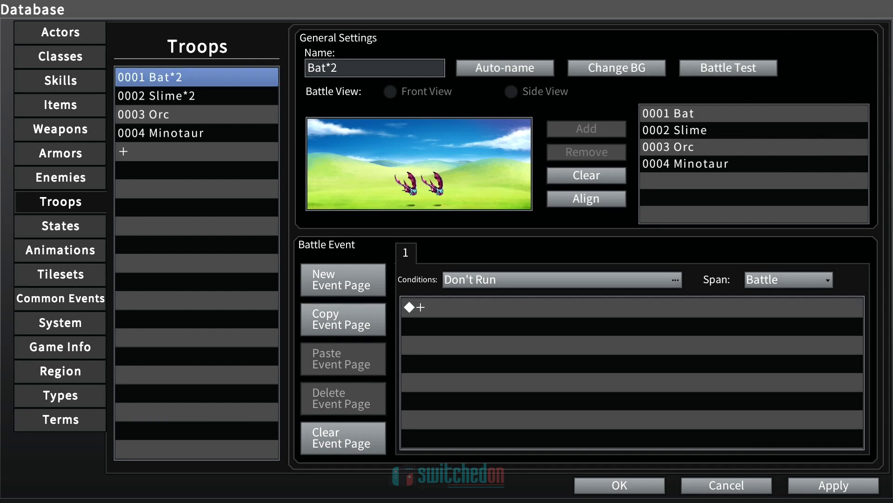
key(Down)
key(Right)
key(Page_Down)
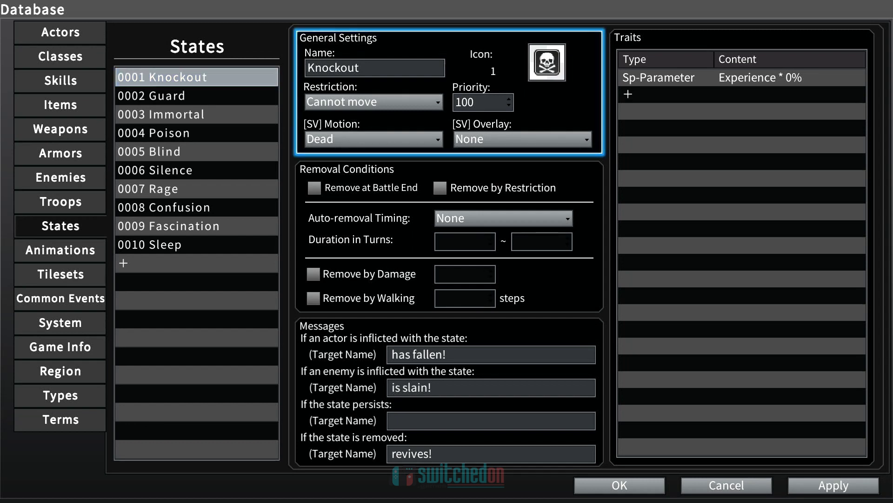
key(Down)
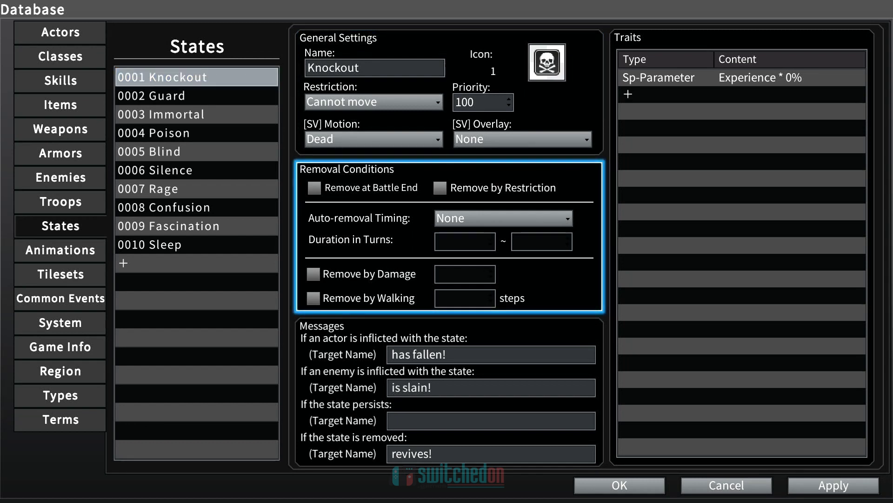
key(Left)
Step: Look over the database's Animations, Tilesets and Common Events categories
key(Page_Down)
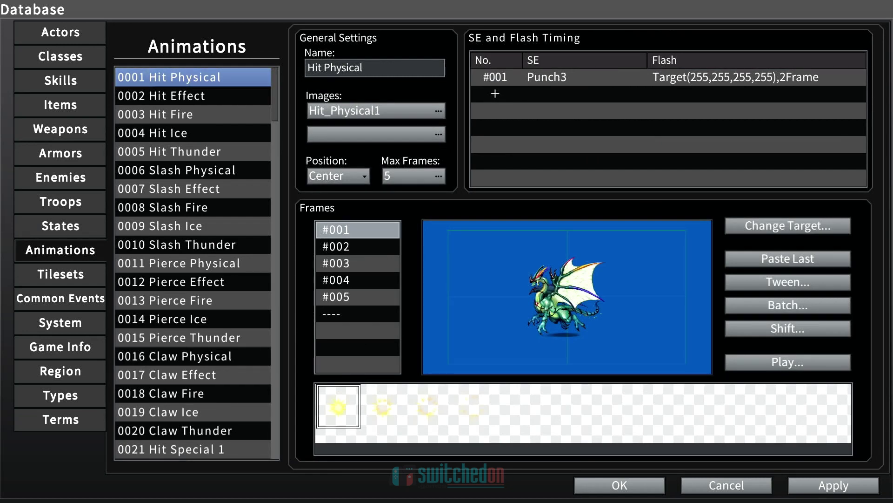
key(Down)
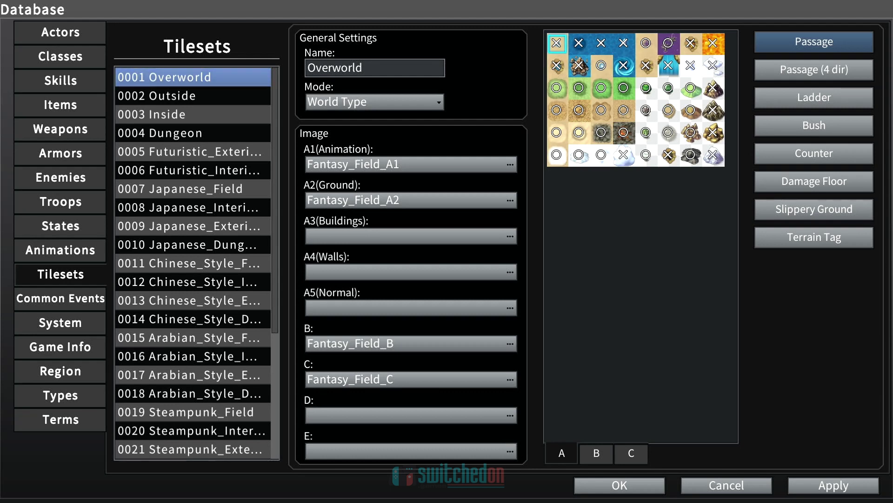
key(Down)
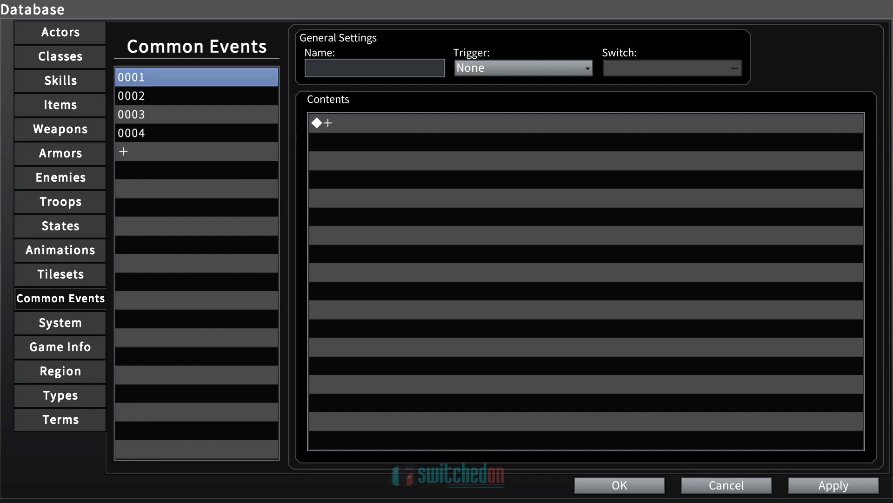
Step: Look over the database's System settings, including starting party, vehicle images, menu commands and options
key(Down)
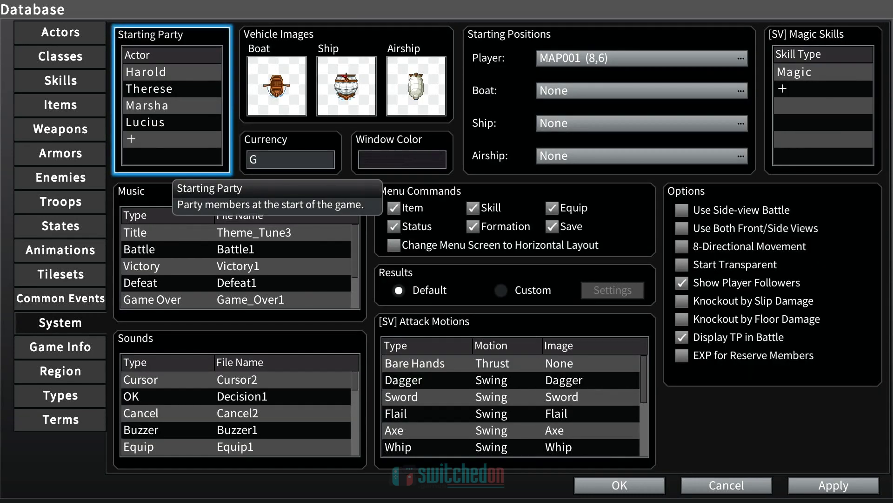
key(Right)
key(Right)
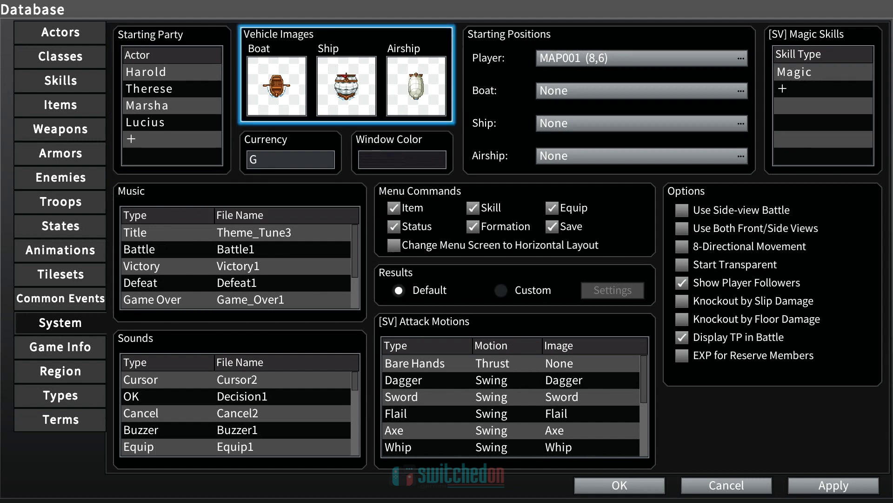
key(Down)
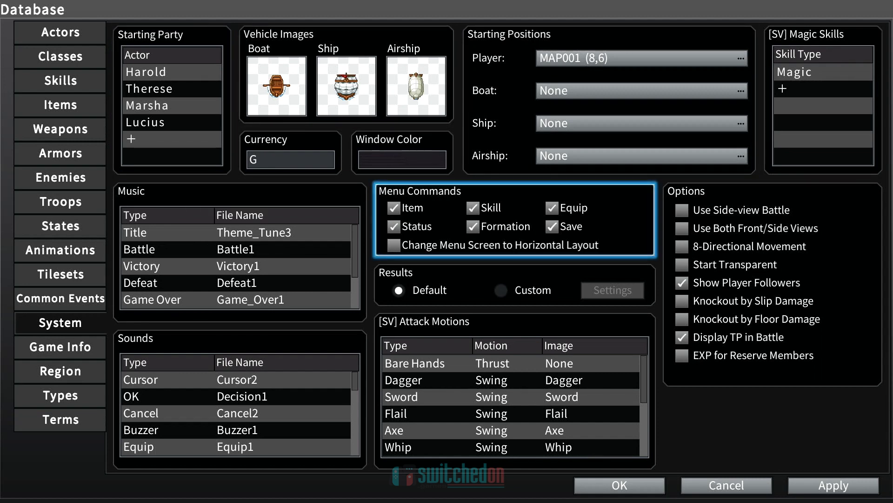
key(Right)
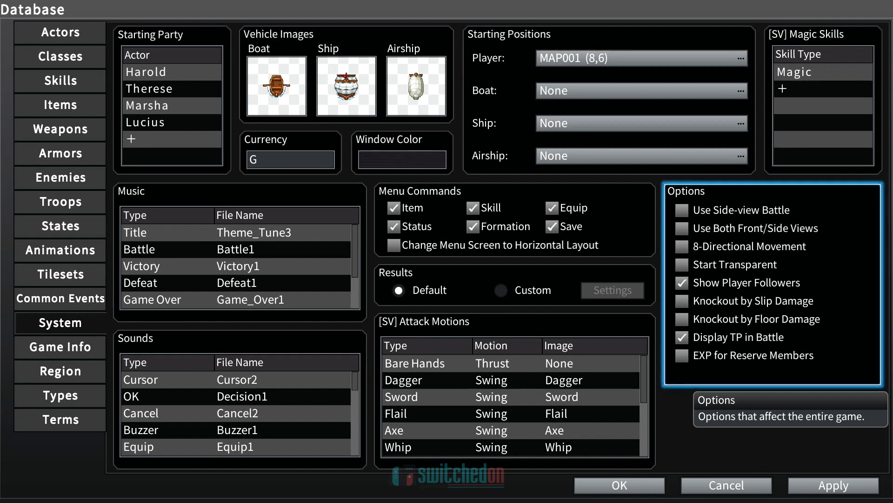
Step: Enable the Use Side-view Battle option in the database's System settings
key(Return)
key(Return)
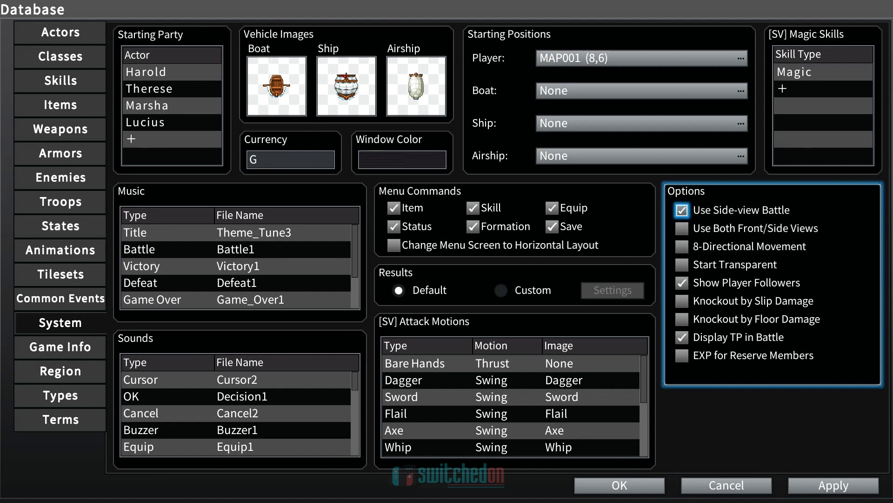
key(Return)
key(Down)
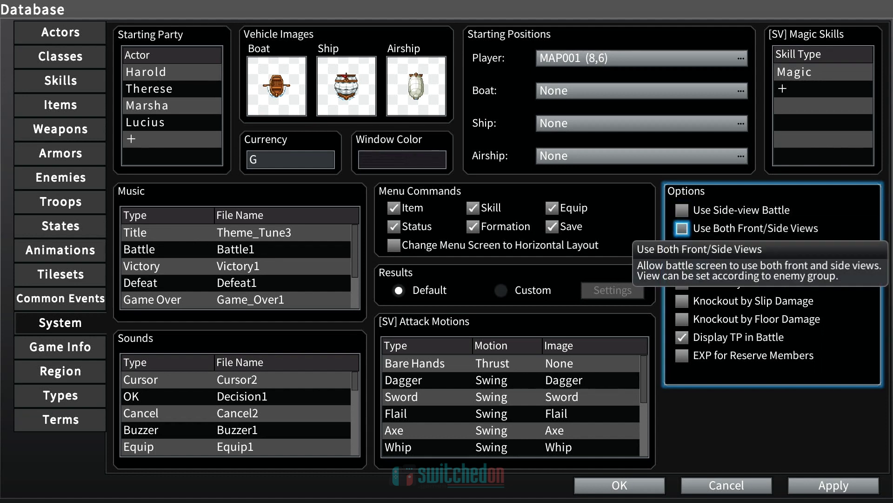
key(Up)
key(Down)
key(Up)
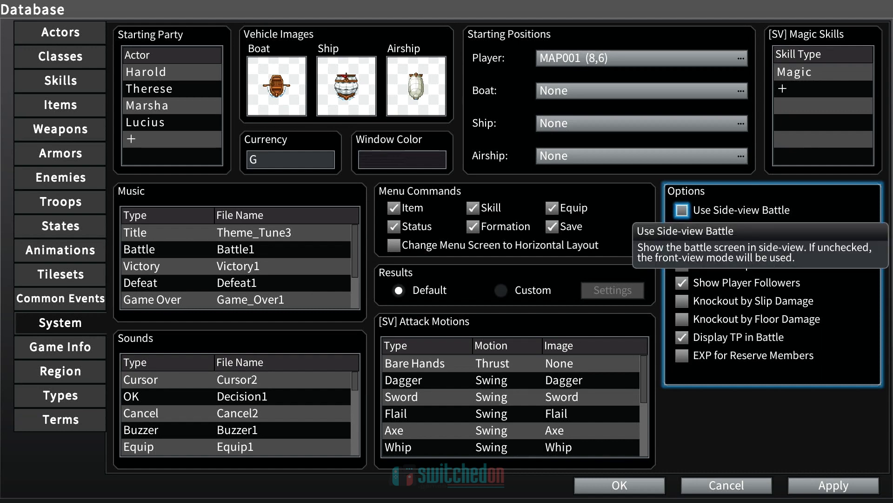
key(Return)
key(Escape)
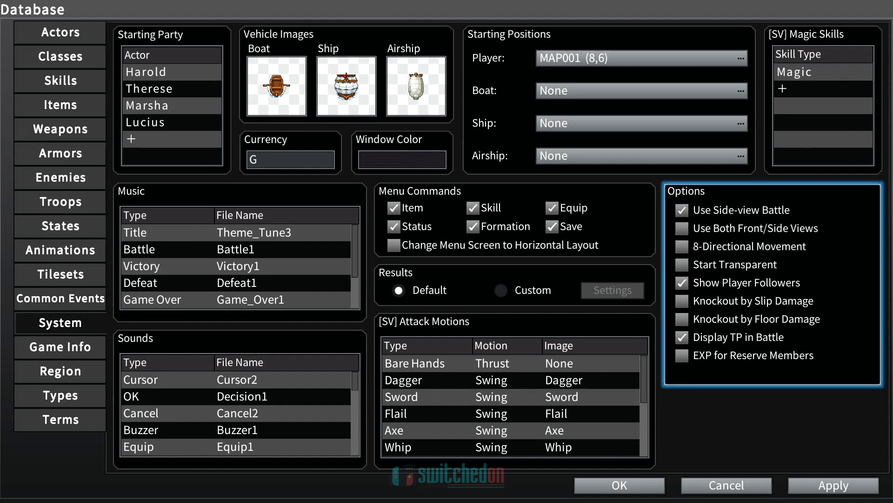
Step: Look over the database's Game Info, Region, Types and Terms categories
key(Right)
key(Page_Down)
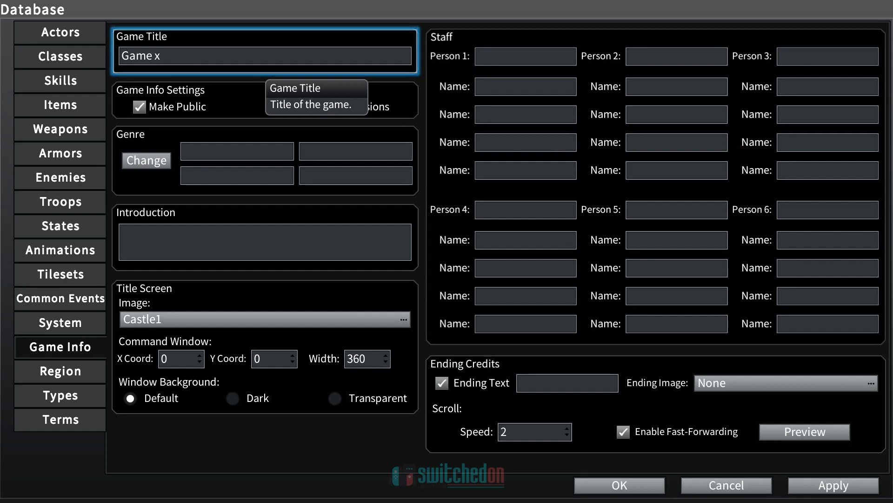
key(Page_Down)
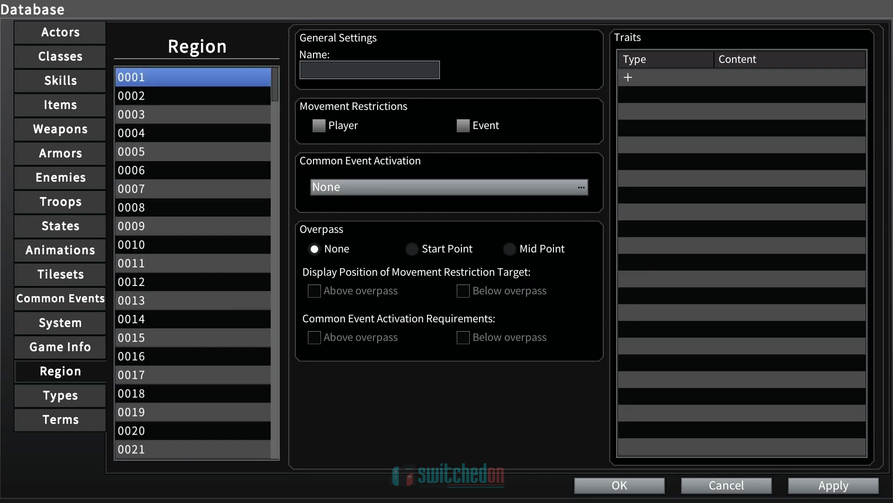
key(Page_Down)
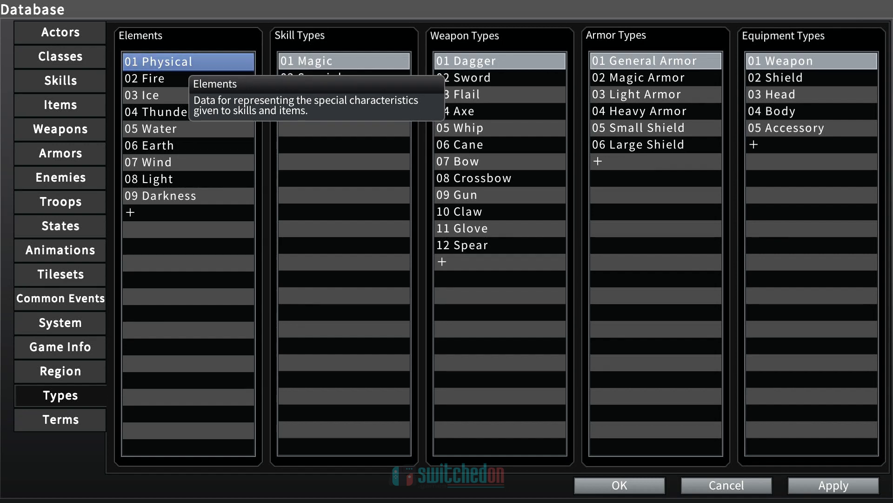
key(Page_Down)
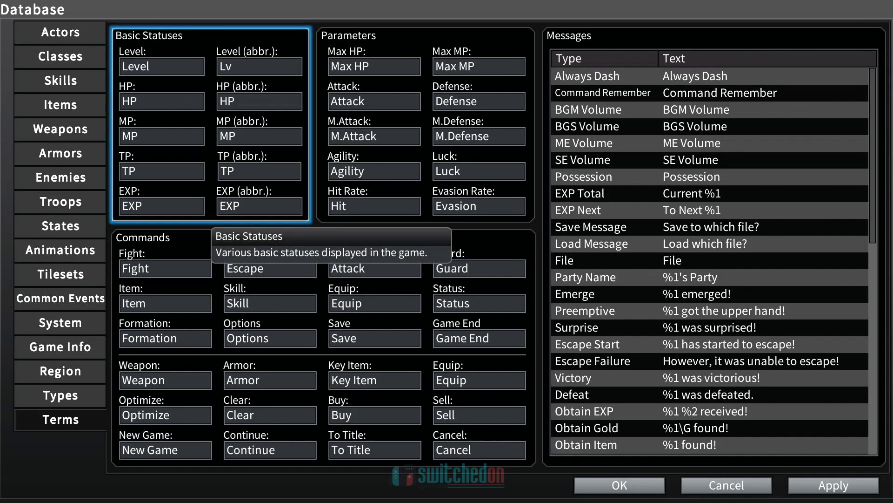
Step: Decline discarding the database changes, then accept them and close the database
key(Escape)
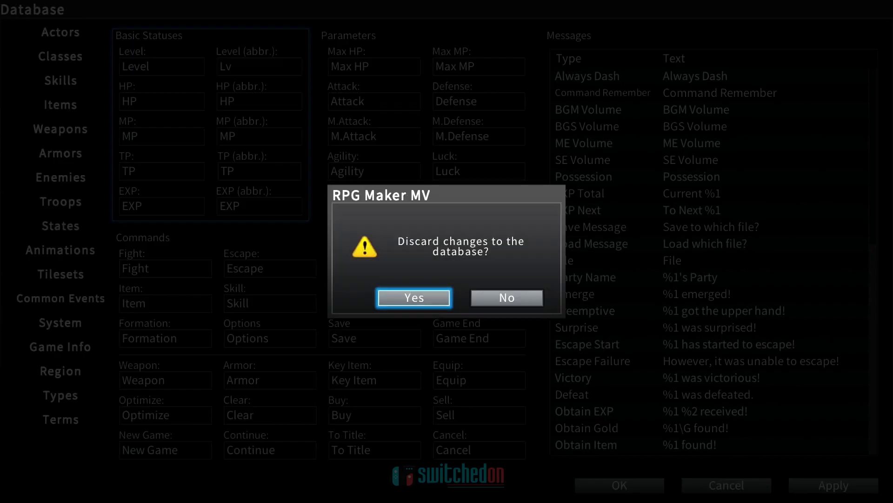
key(Escape)
key(Up)
key(Down)
key(Right)
key(Up)
key(Right)
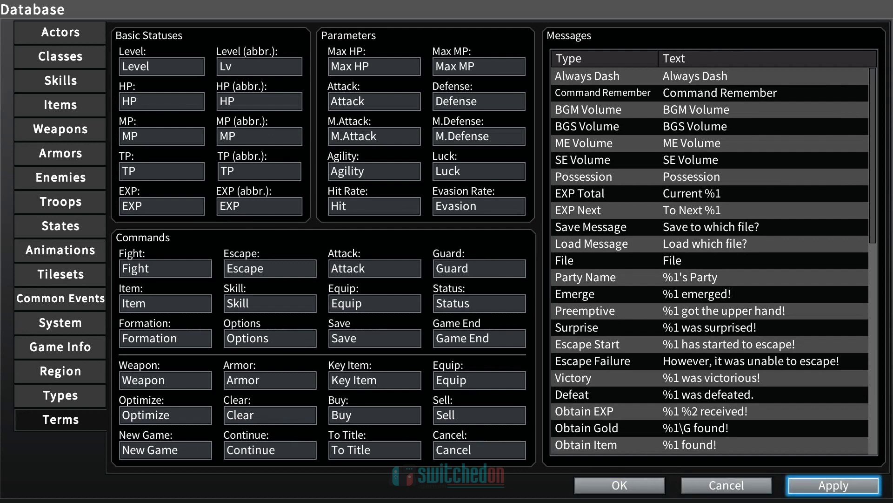
key(Left)
key(Left)
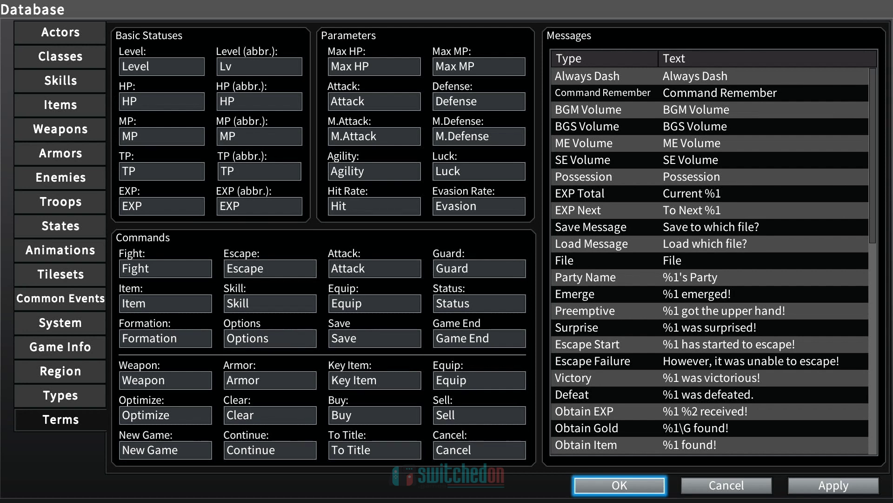
key(Return)
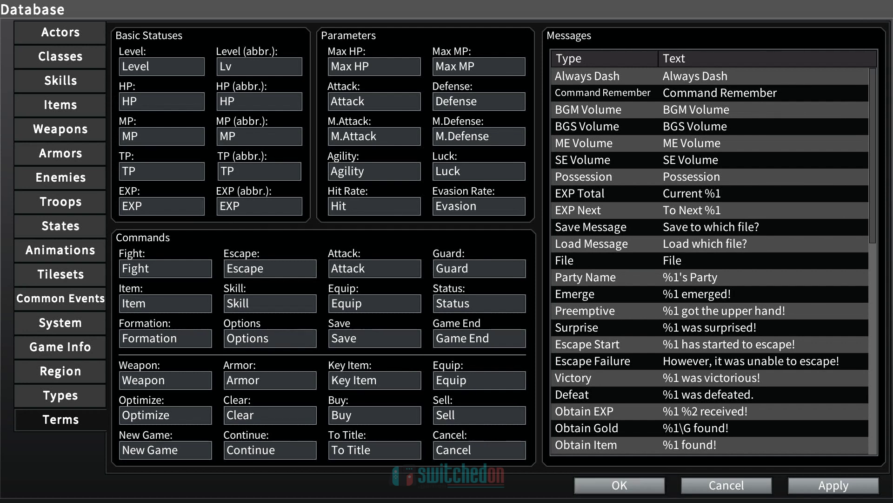
key(Return)
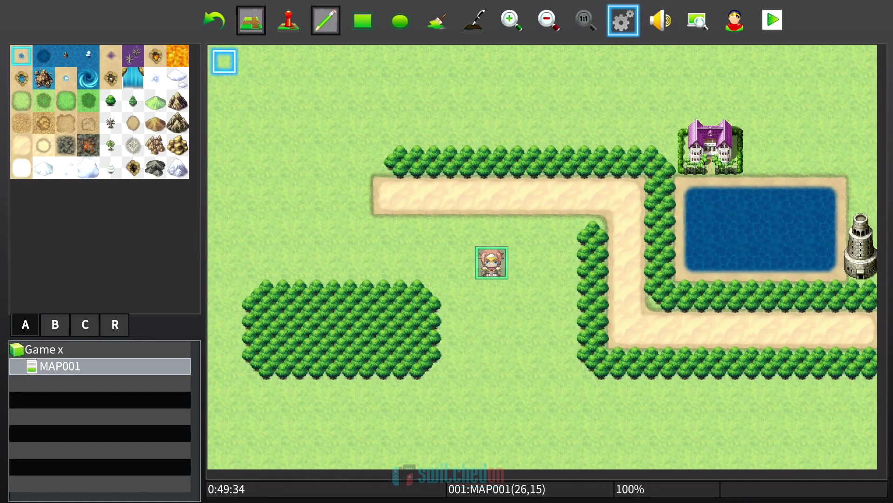
Step: View the map operations offered for Game x and MAP001 in the map list
key(Right)
key(Left)
key(Down)
key(Left)
key(Down)
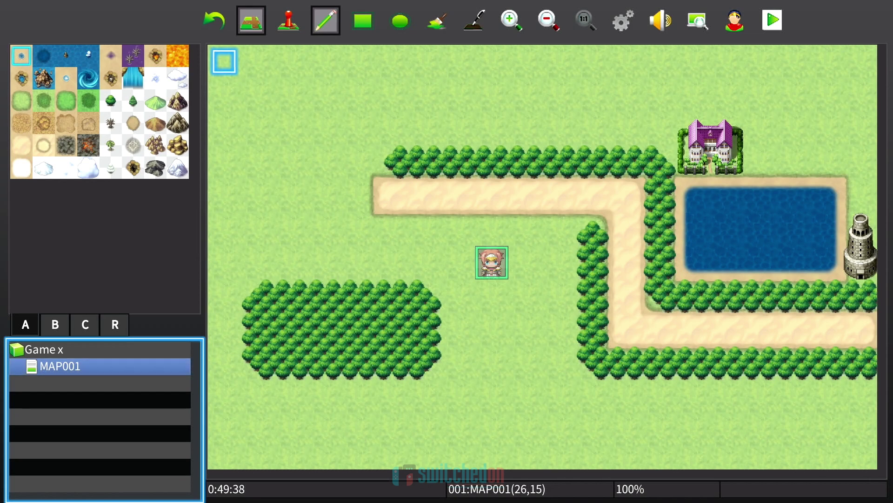
key(Up)
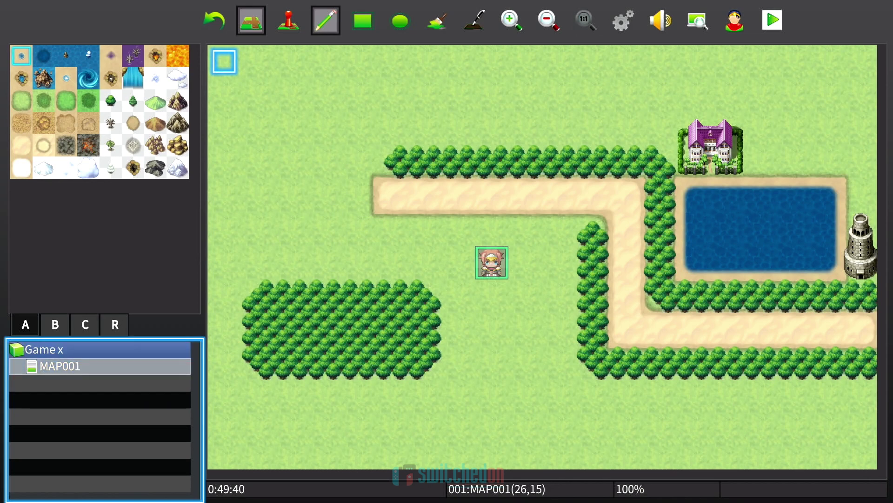
key(Return)
key(Escape)
key(Down)
key(Return)
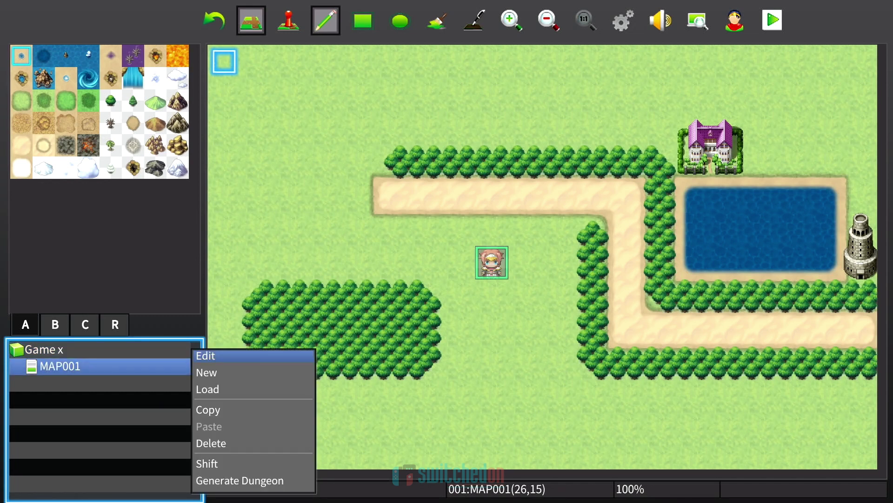
key(Escape)
Step: Start a new map under Game x and look over the sections of its Map Properties
key(Up)
key(Menu)
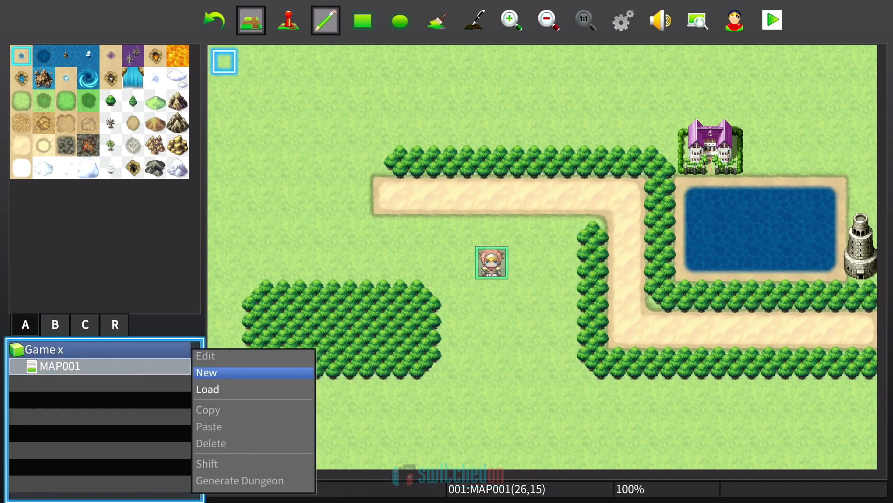
key(Return)
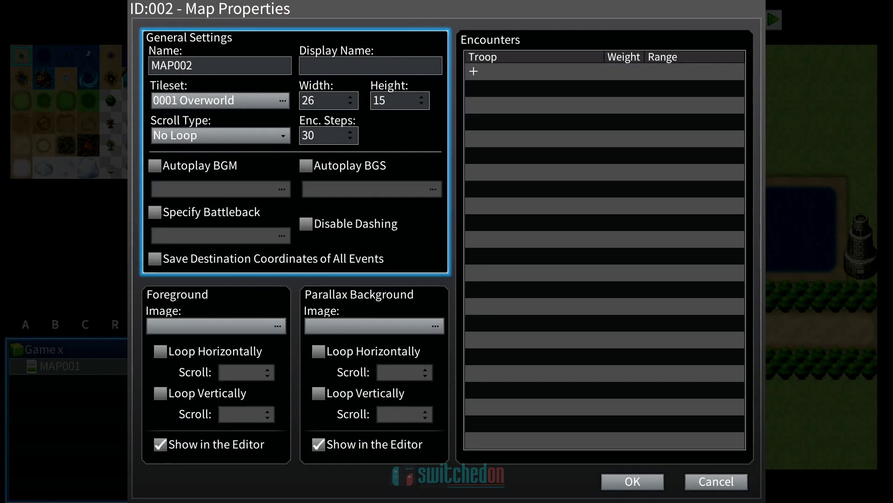
key(Right)
key(Down)
key(shift+Tab)
key(shift+Tab)
key(shift+Tab)
key(shift+Tab)
key(shift+Tab)
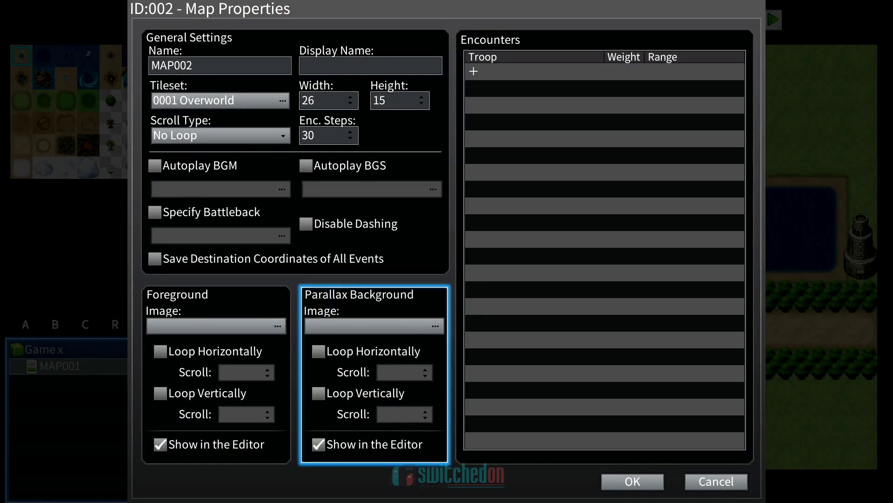
key(Tab)
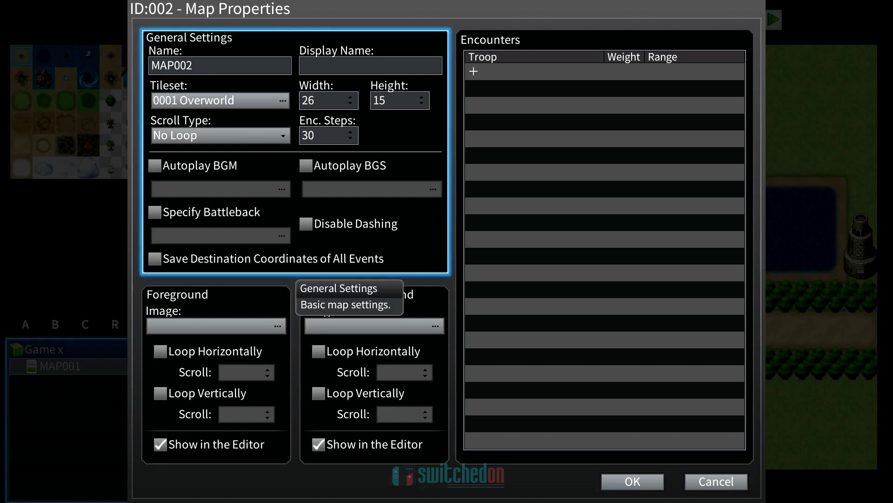
Step: Set the new map's tileset to 0002 Outside
key(Return)
key(Down)
key(Return)
key(Down)
key(Up)
key(Right)
key(Down)
key(Up)
key(Down)
key(Right)
key(Up)
key(Down)
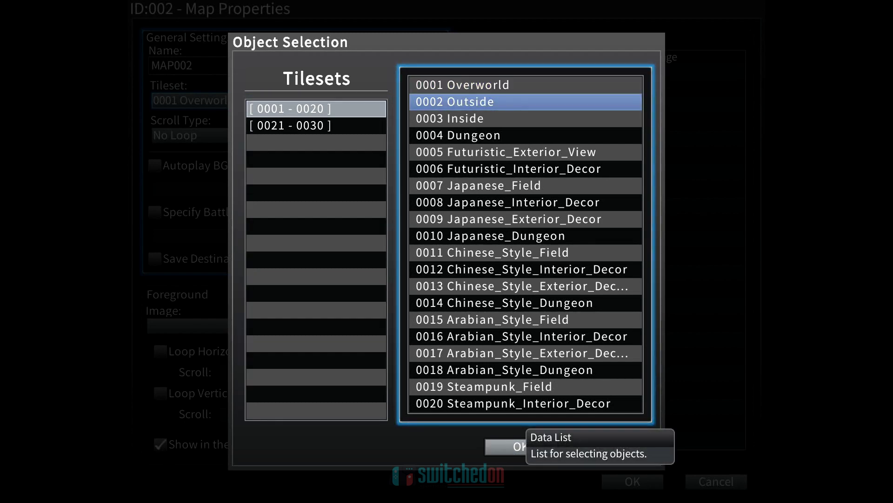
key(Down)
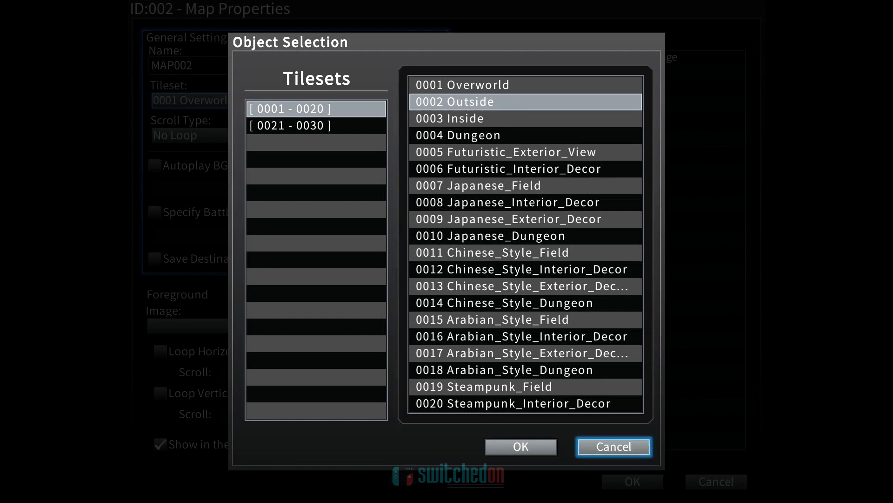
key(Up)
key(Down)
key(Left)
key(Return)
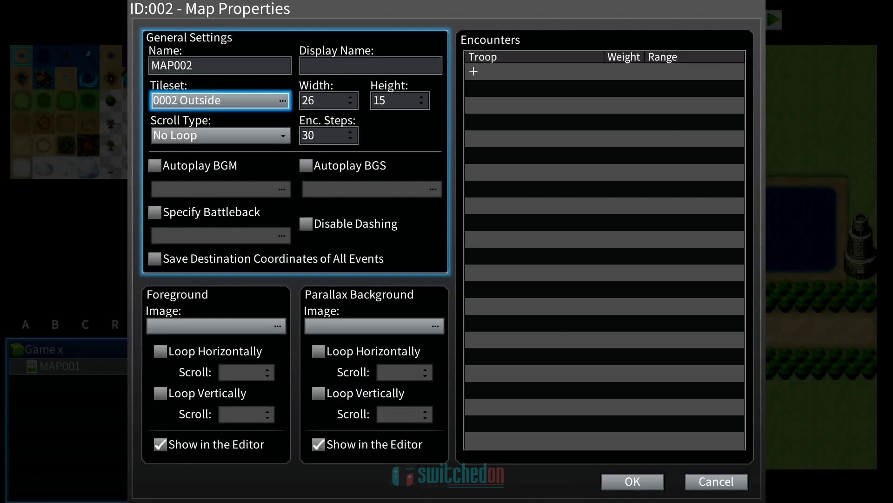
Step: Look over the new map's Parallax Background and Encounters settings and accept the properties to create MAP002
key(Down)
key(Down)
key(Down)
key(Up)
key(Down)
key(Down)
key(Down)
key(Right)
key(Escape)
key(Down)
key(Right)
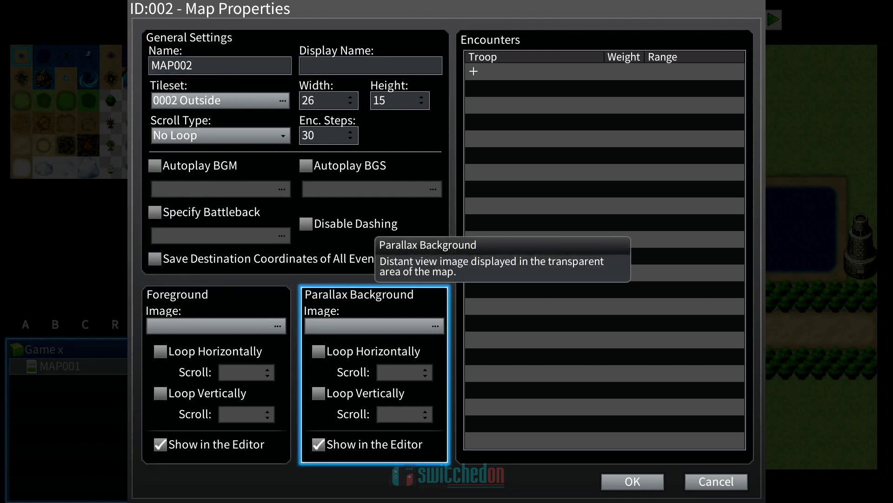
key(Right)
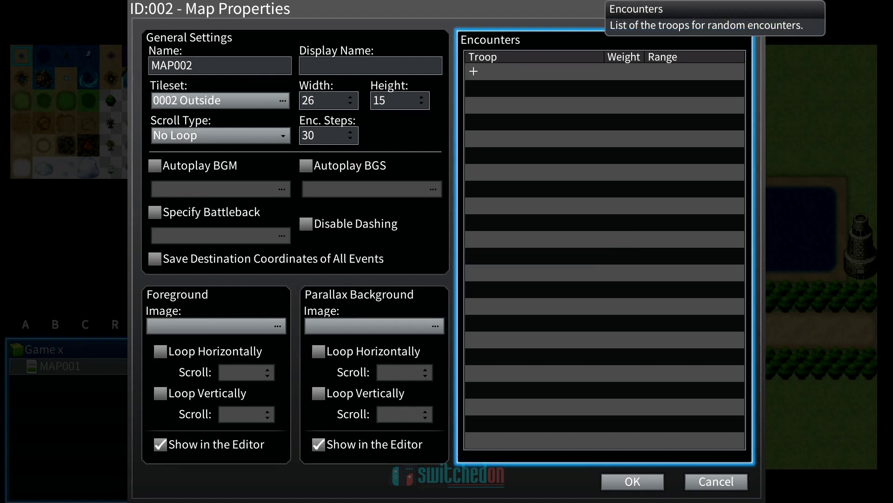
key(Down)
key(Left)
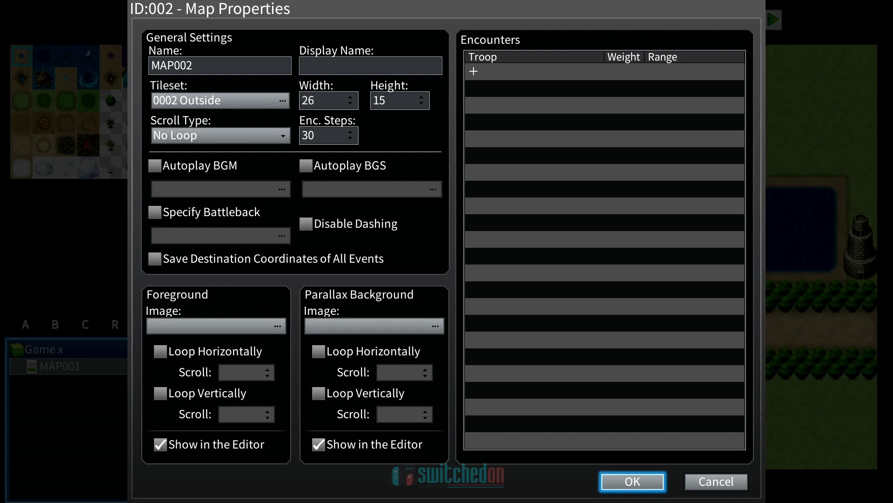
key(Return)
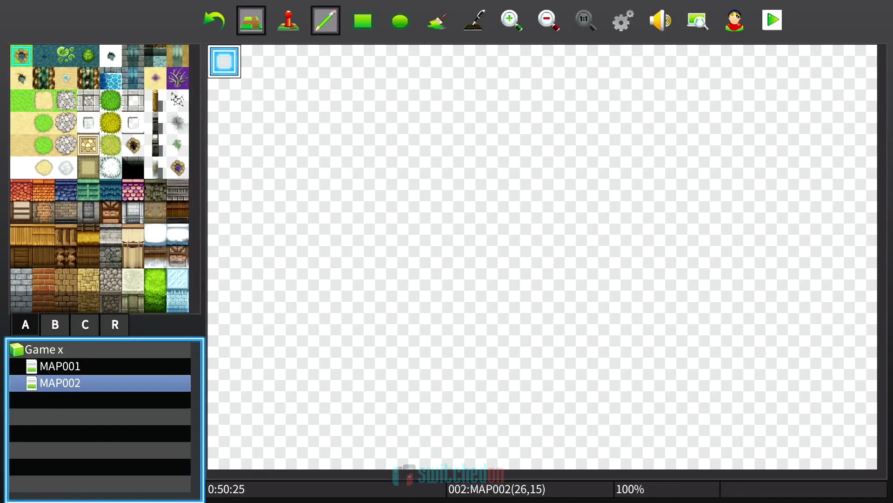
Step: Display MAP001 and return to MAP002 to compare the two maps and their tilesets
key(Up)
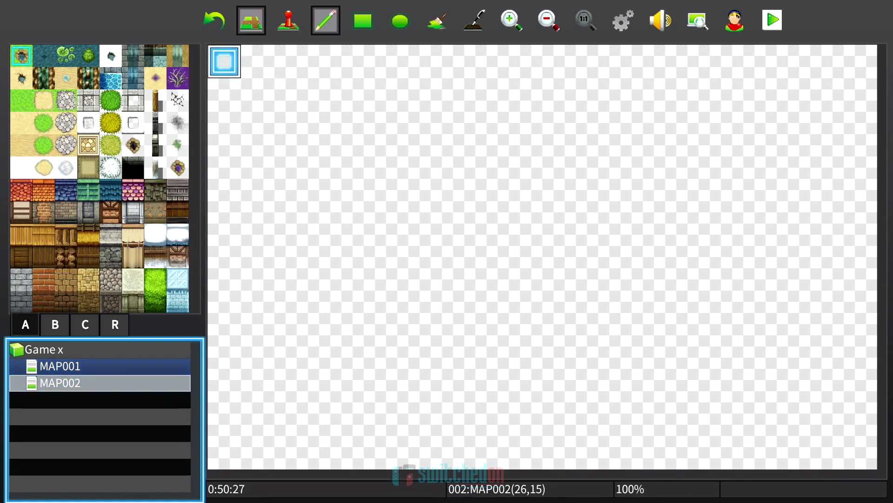
key(Return)
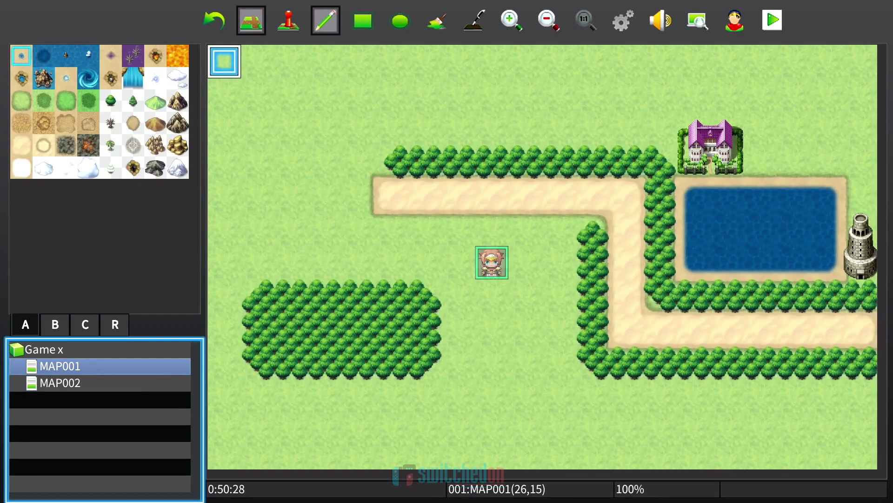
key(Down)
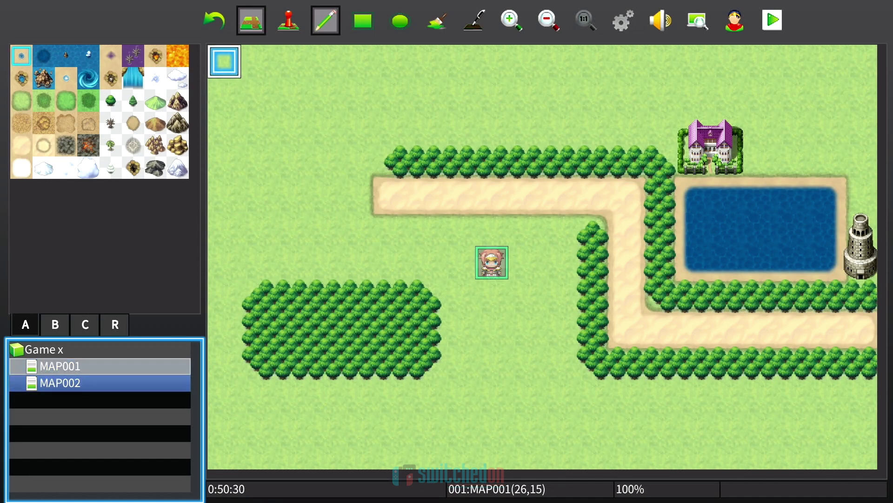
key(Up)
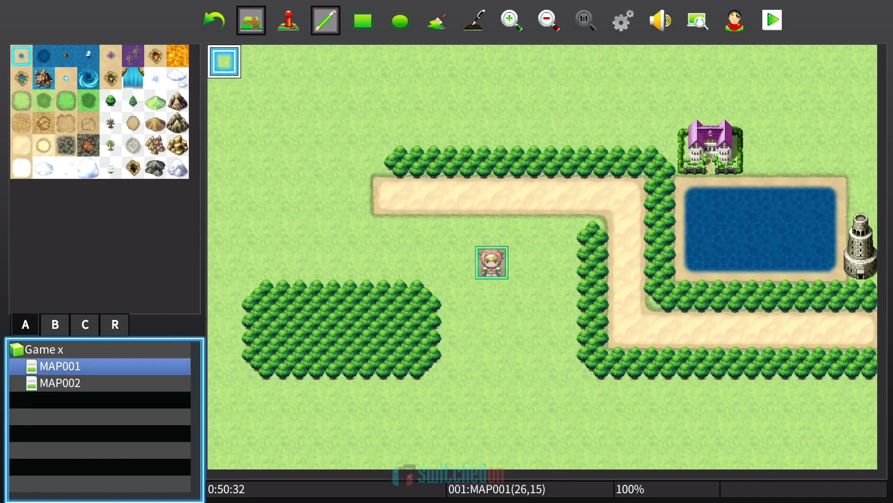
key(Down)
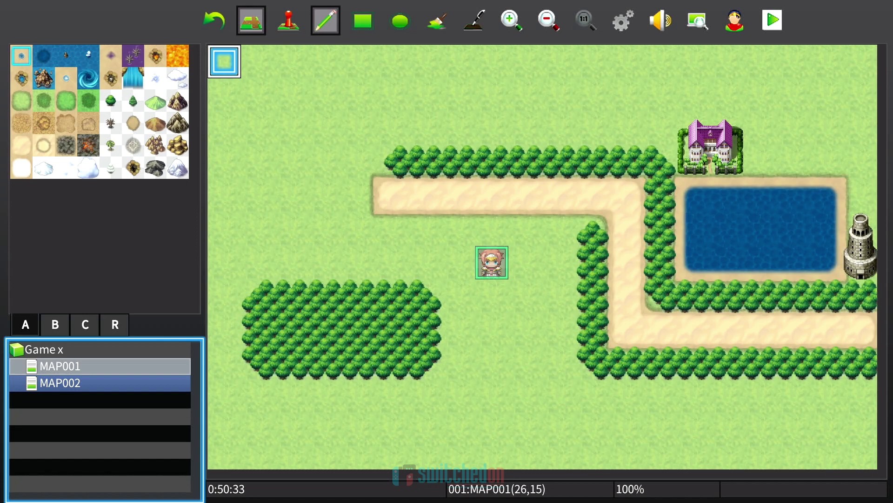
key(Return)
key(Up)
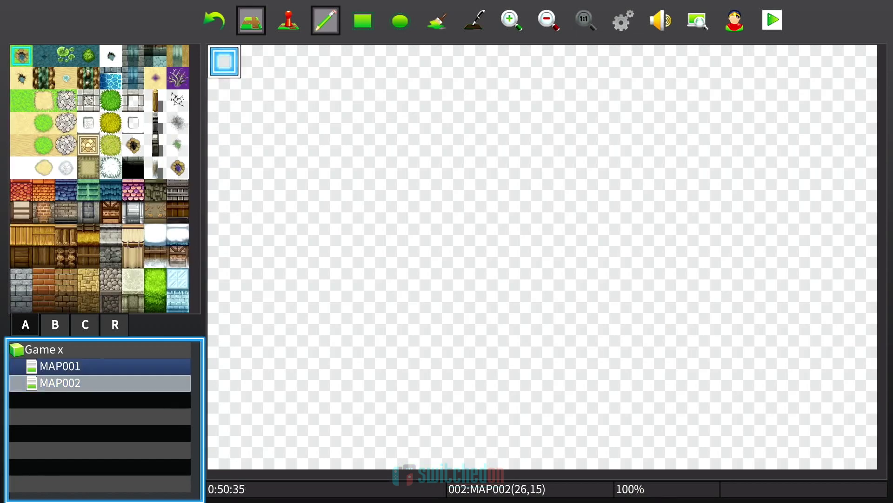
Step: Activate the Fill tool for MAP002 and bring the focus to the map canvas
key(Up)
key(Up)
key(Left)
key(Left)
key(Left)
key(Left)
key(Left)
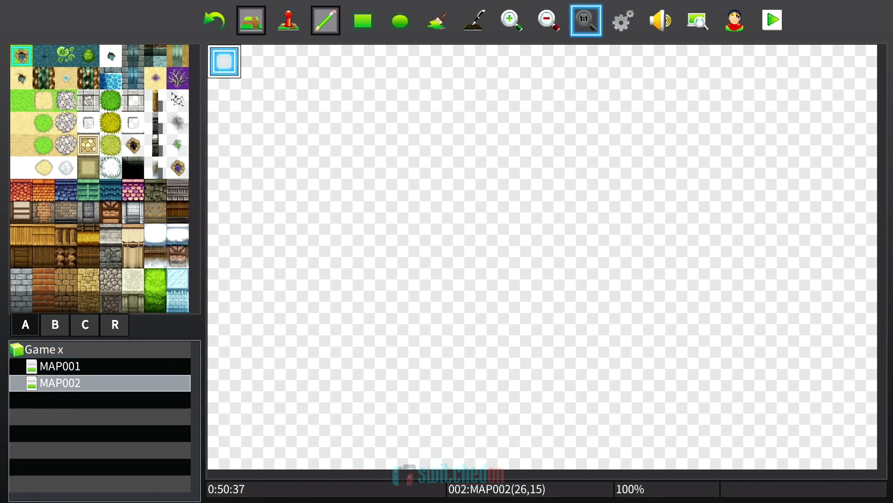
key(Return)
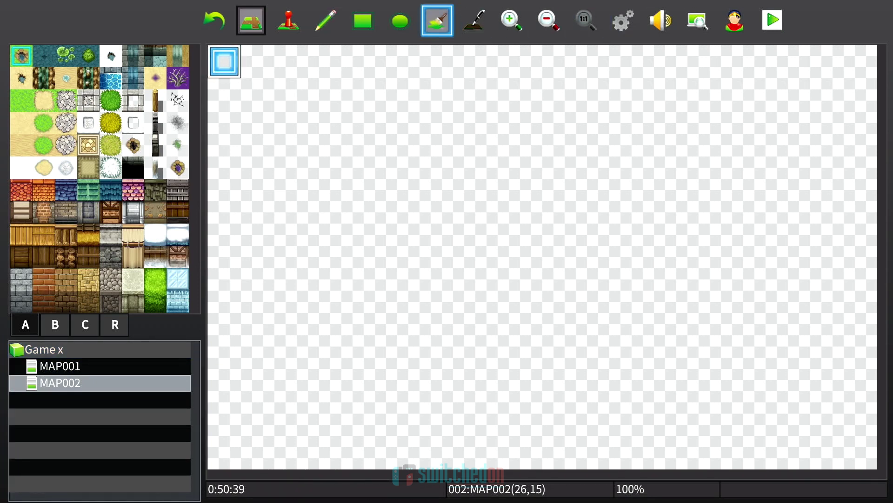
key(Tab)
key(Tab)
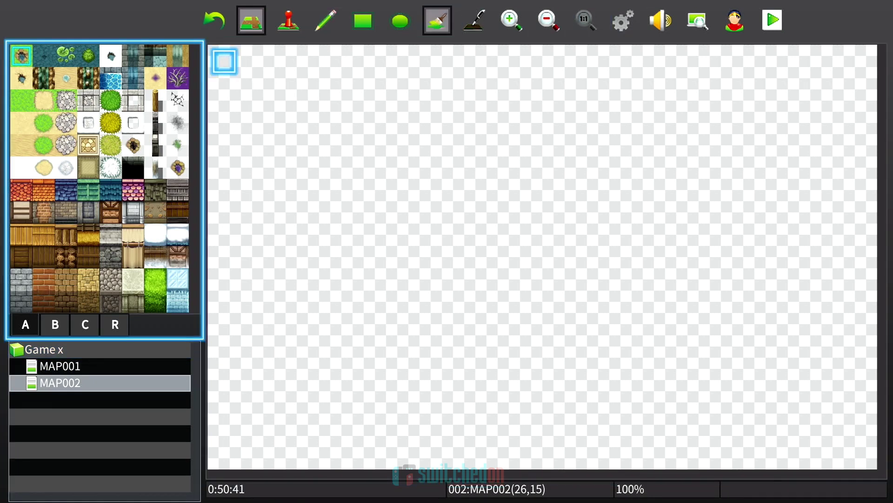
Step: Fill the whole of MAP002 with the plain white ground tile
key(Tab)
key(Down)
key(Down)
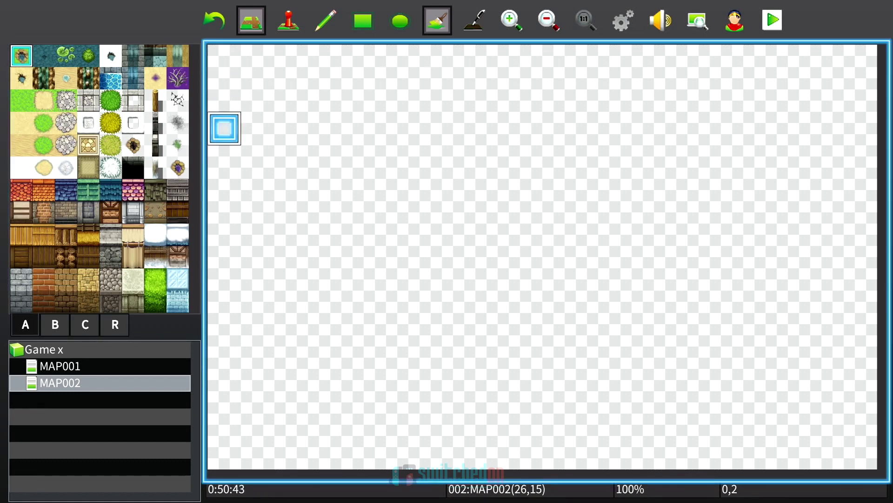
key(Tab)
key(Down)
key(Down)
key(Down)
key(Down)
key(Down)
key(shift+Tab)
key(Up)
key(Up)
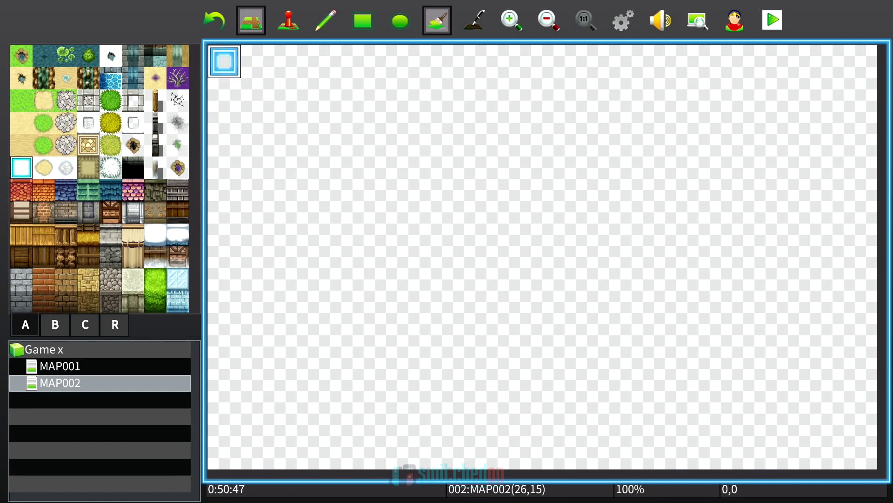
key(Return)
key(Right)
key(Down)
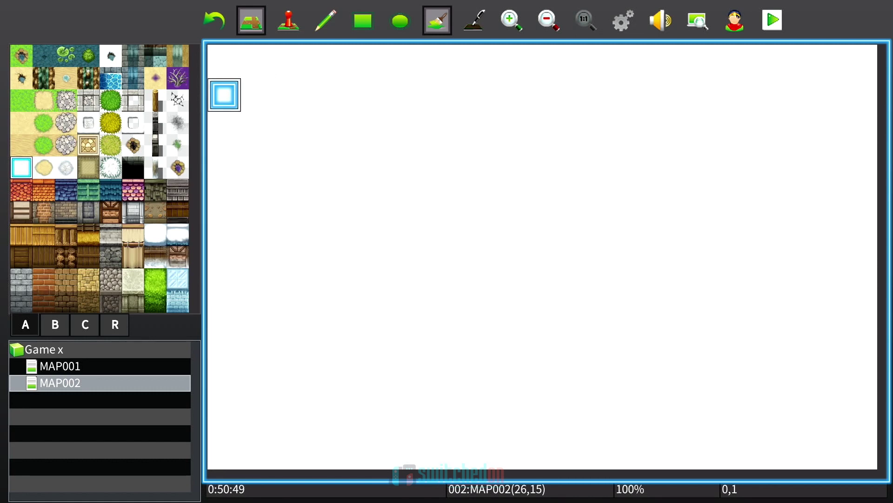
Step: Fill the whole of MAP002 with the light green grass tile
key(Tab)
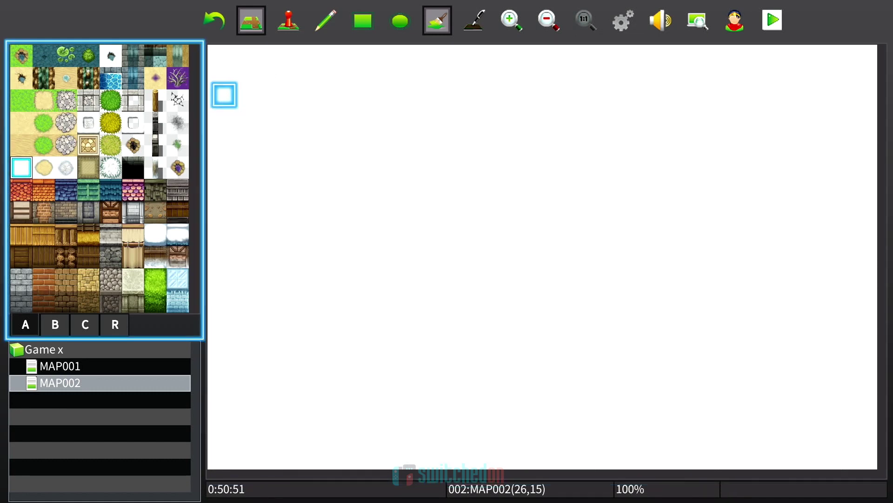
key(Up)
key(Up)
key(Up)
key(Tab)
key(Tab)
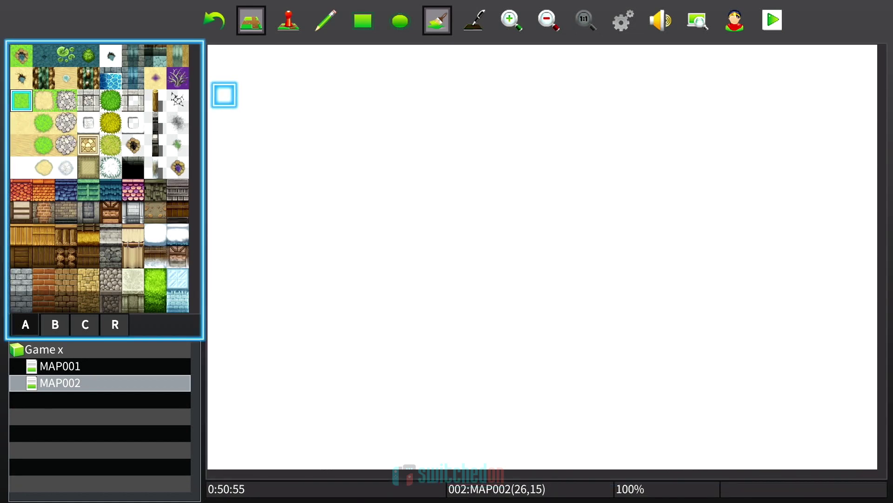
key(Tab)
key(Return)
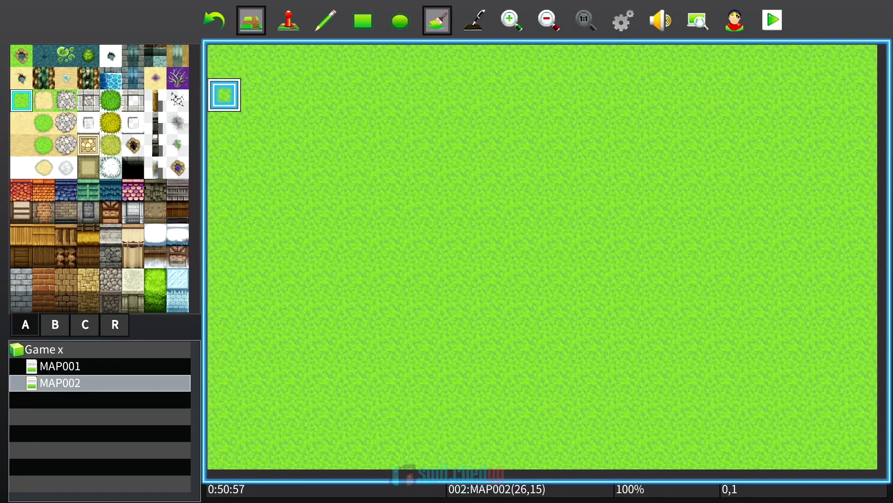
Step: Fill the whole of MAP002 with the darker green tall grass tile
key(Right)
key(Down)
key(Left)
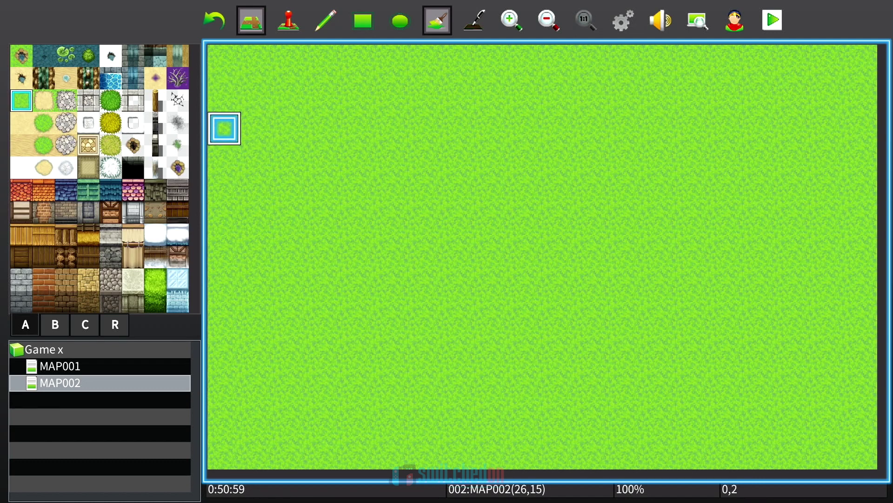
key(Tab)
key(Right)
key(Right)
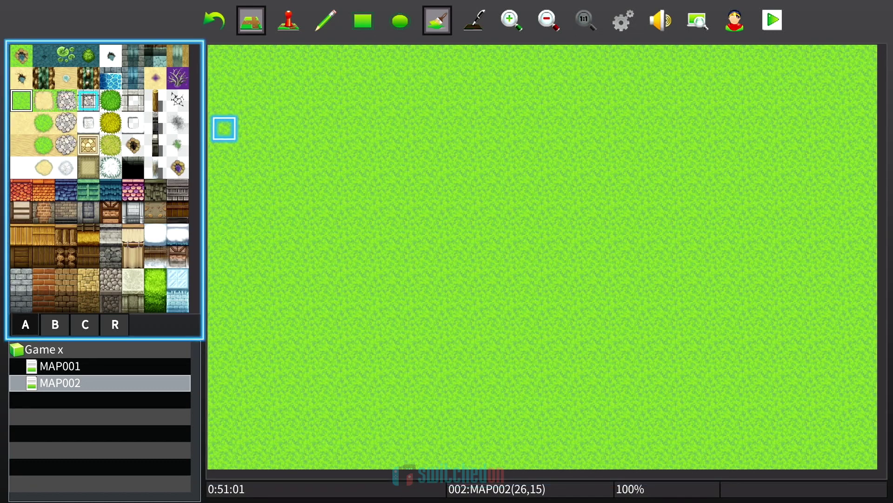
key(Tab)
key(Right)
key(Up)
key(Up)
key(Return)
key(Down)
key(Left)
key(Right)
key(Up)
key(Right)
Step: Switch from the Fill tool to the Pencil tool and return to the MAP002 canvas
key(Tab)
key(Tab)
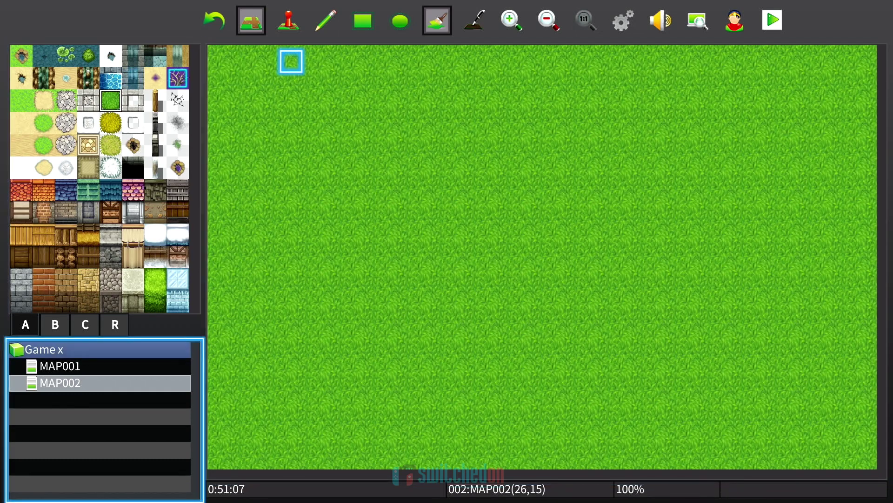
key(Tab)
key(Left)
key(Left)
key(Left)
key(Return)
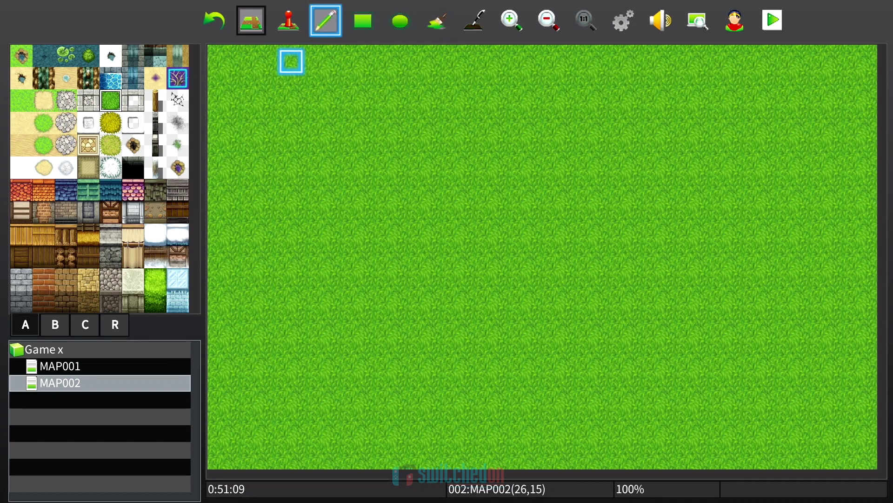
key(Left)
key(Left)
Step: Paint a vertical path of the yellow grass tile on MAP002 from 2,0 down to 2,5
key(Tab)
key(Left)
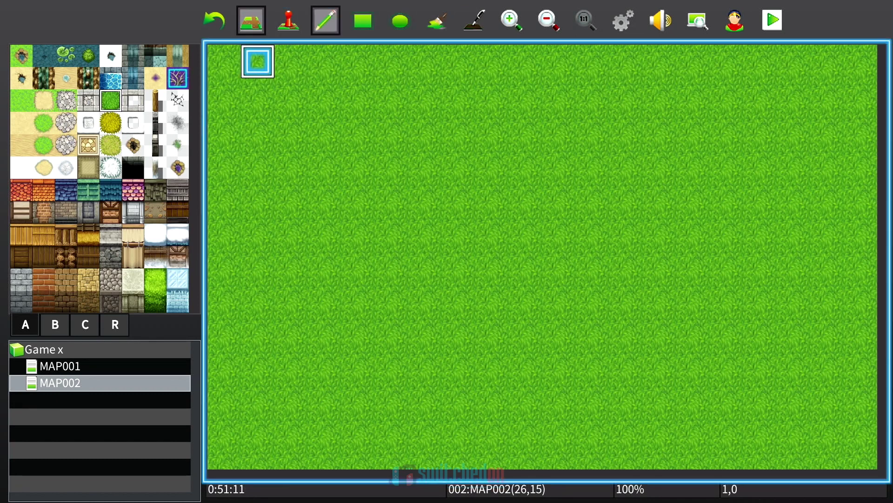
key(Tab)
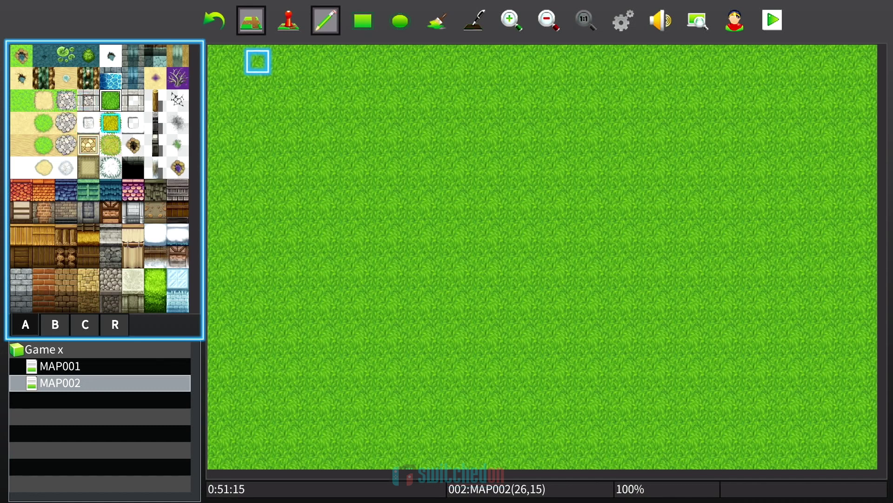
key(Tab)
key(Right)
key(Return)
key(Down)
key(Return)
key(Left)
key(Right)
key(Down)
key(Return)
key(Down)
key(Return)
key(Down)
key(Return)
key(Down)
Step: Extend the yellow path horizontally along row 5 to column 12
key(Return)
key(Right)
key(Return)
key(Right)
key(Return)
key(Right)
key(Return)
key(Right)
key(Return)
key(Right)
Step: Continue the yellow path down column 12 to row 9 and along that row to 19,9
key(Return)
key(Right)
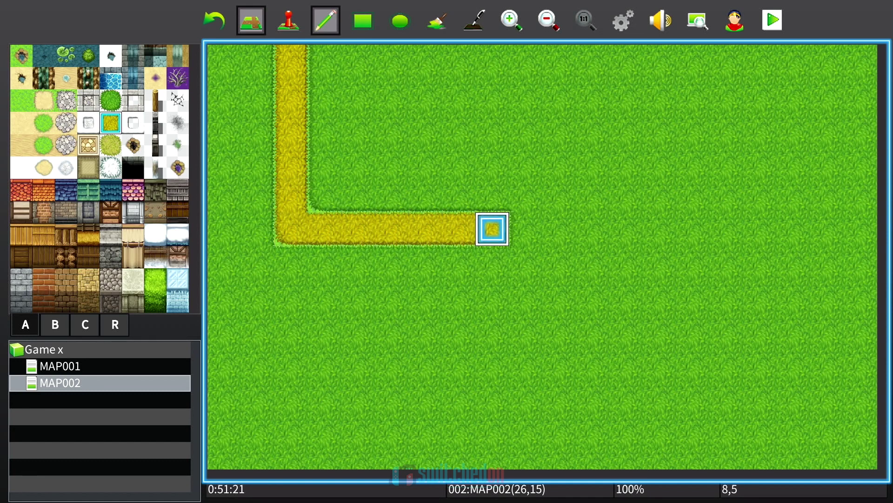
key(Return)
key(Right)
key(Return)
key(Right)
key(Return)
key(Right)
key(Return)
key(Right)
key(Return)
key(Down)
key(Return)
key(Down)
key(Return)
key(Down)
key(Return)
key(Down)
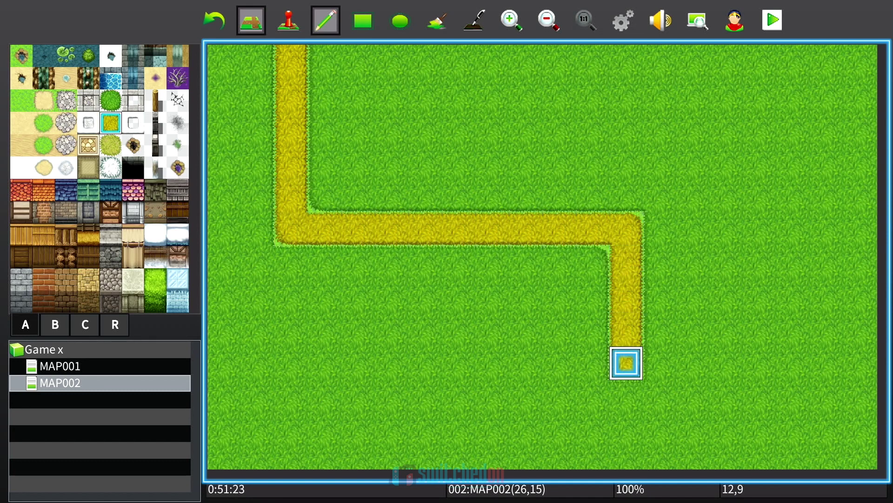
key(Return)
key(Right)
key(Return)
key(Right)
key(Return)
key(Right)
key(Return)
key(Right)
key(Return)
key(Right)
key(Return)
key(Right)
key(Return)
key(Right)
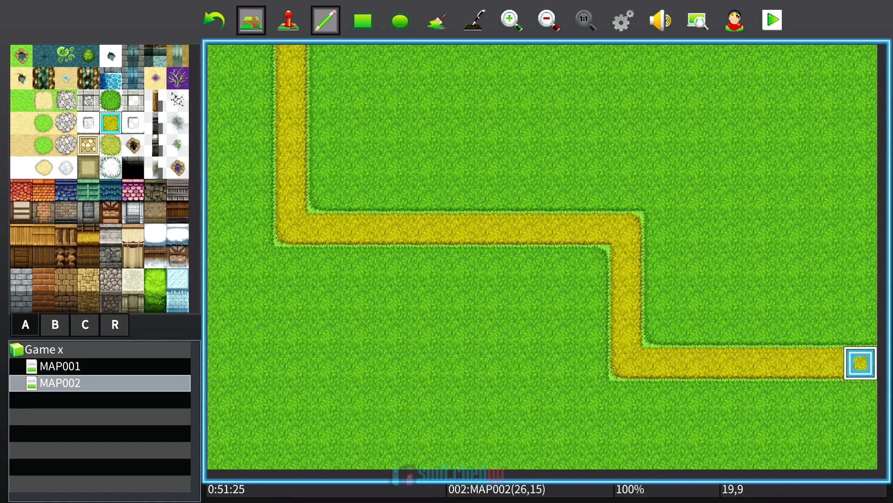
key(Return)
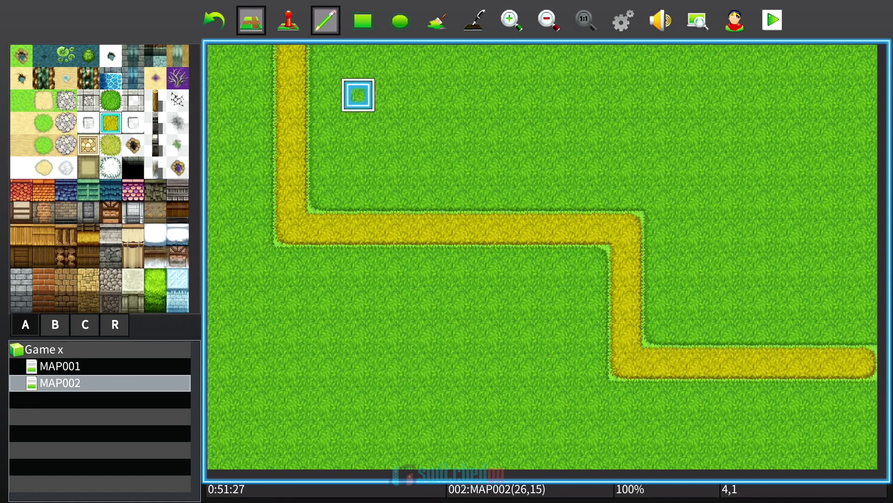
key(Left)
key(Left)
key(Left)
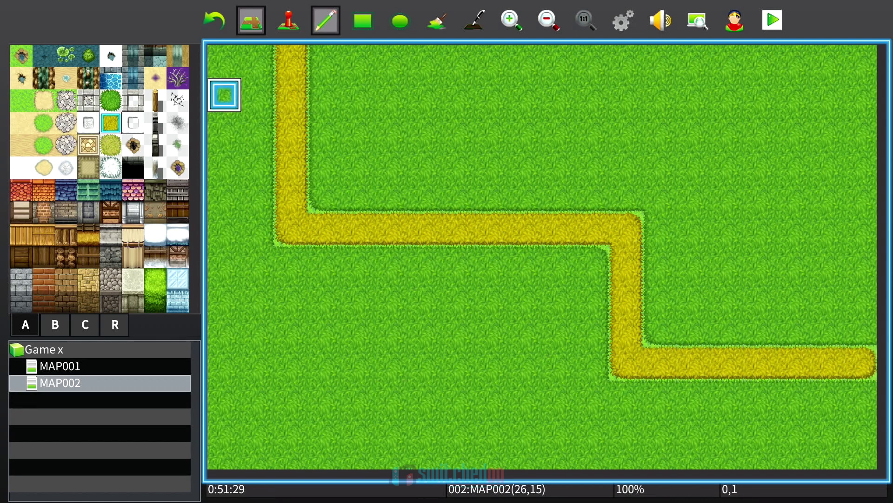
key(Left)
key(Right)
key(Down)
key(Down)
key(Down)
key(Down)
key(Down)
key(Down)
key(Down)
key(Down)
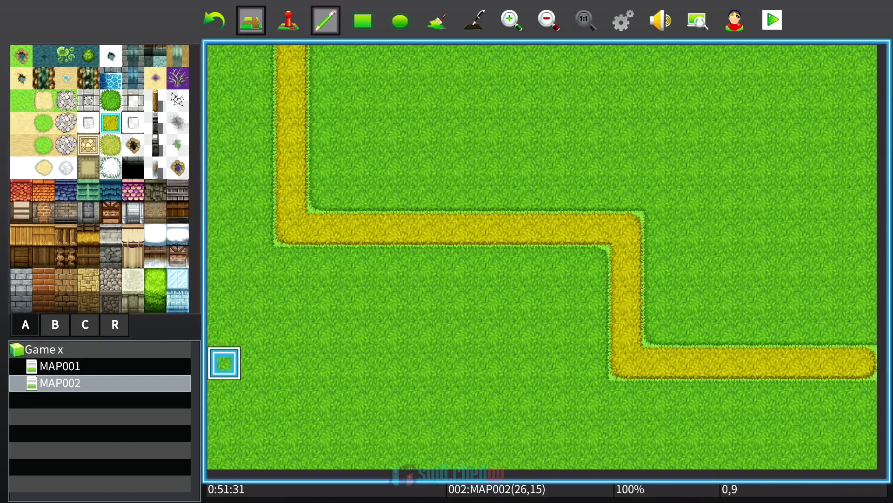
Step: Pick the gray stone-brick wall tile and paint a wall directly above the yellow path on MAP002, from 3,4 to 11,4
key(Left)
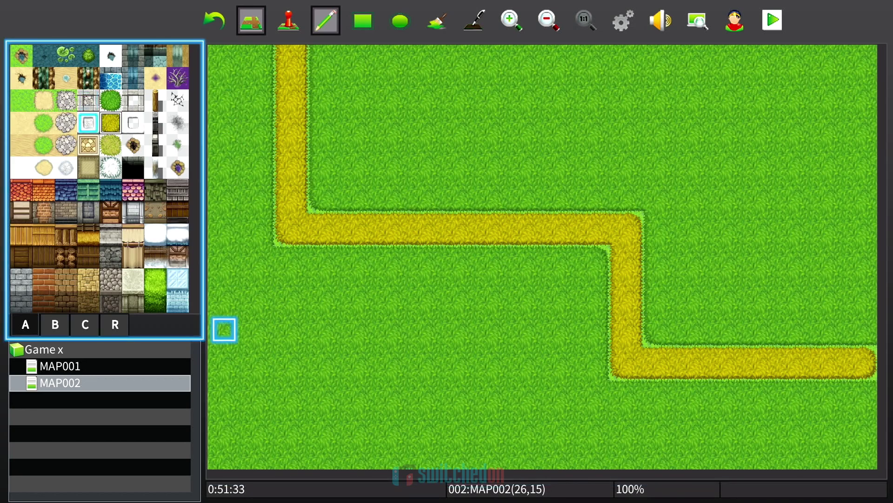
key(Right)
key(Right)
key(Up)
key(Up)
key(Right)
key(Up)
key(Right)
key(Up)
key(Return)
key(Right)
key(Return)
key(Right)
key(Right)
key(Right)
key(Right)
key(Right)
key(Right)
key(Right)
key(Right)
key(Right)
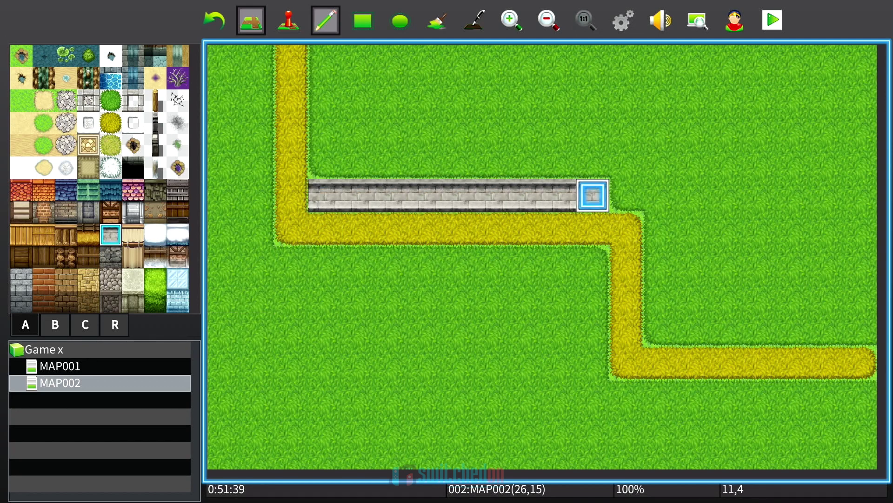
Step: Continue the stone wall alongside the yellow path to 13,4, down column 13 to row 8, and along that row to 19,8
key(Down)
key(Down)
key(Down)
key(Down)
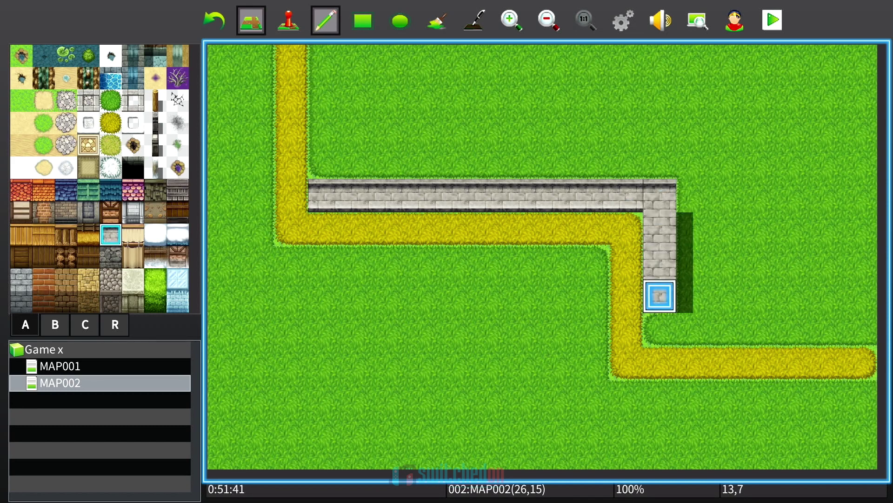
key(Right)
key(Right)
key(Right)
key(Right)
key(Right)
key(Right)
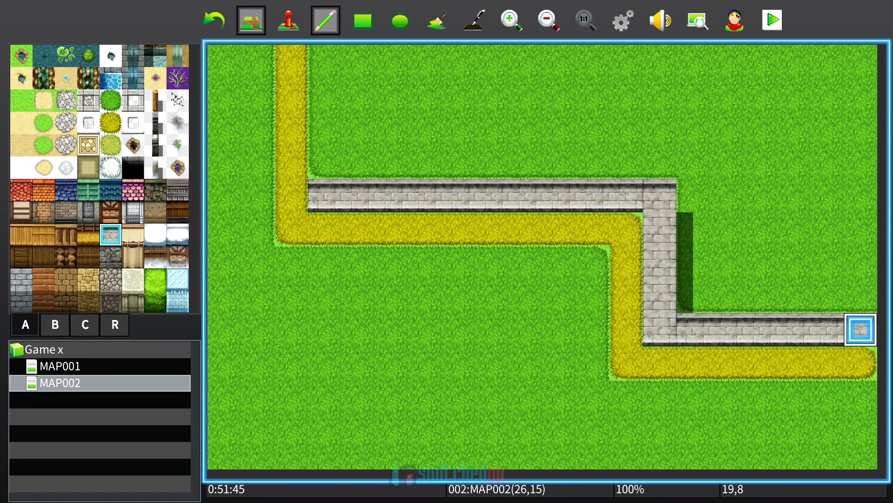
Step: Display MAP001 for review and highlight MAP002 in the map list
key(Tab)
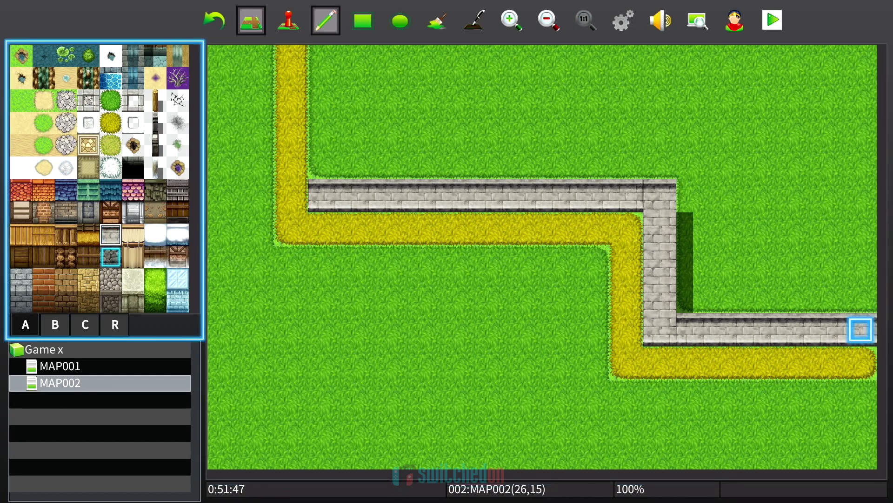
key(Tab)
key(Down)
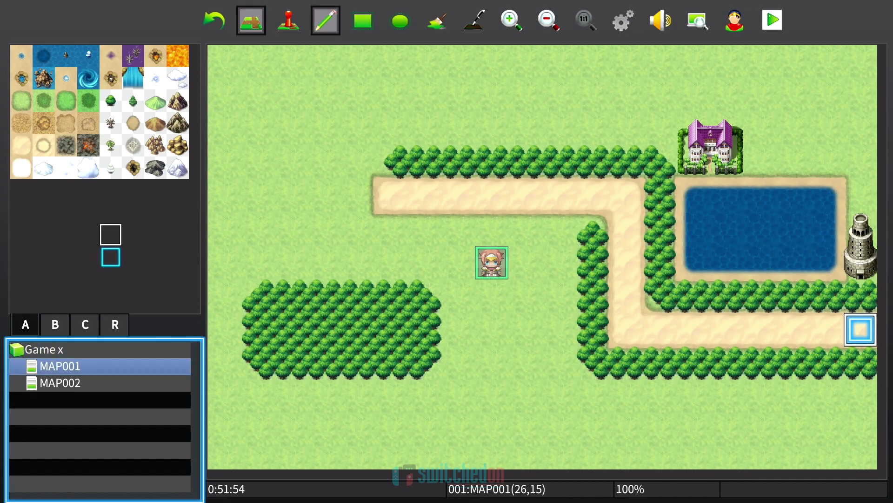
key(Down)
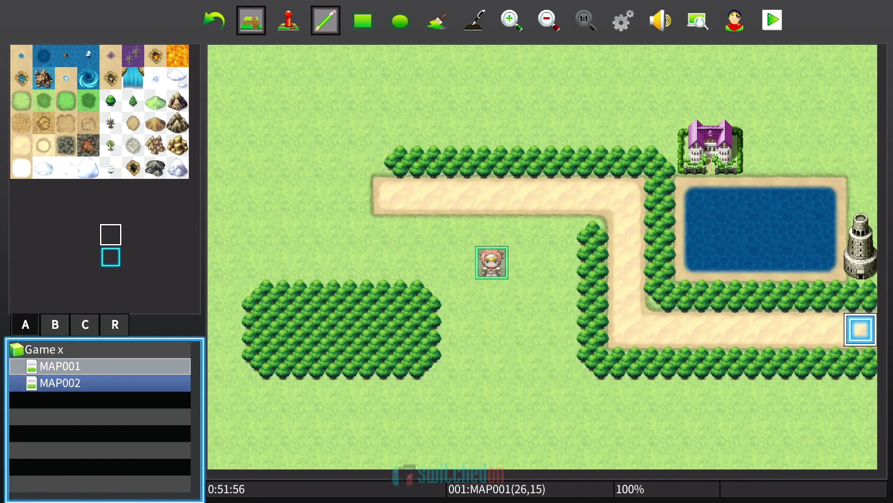
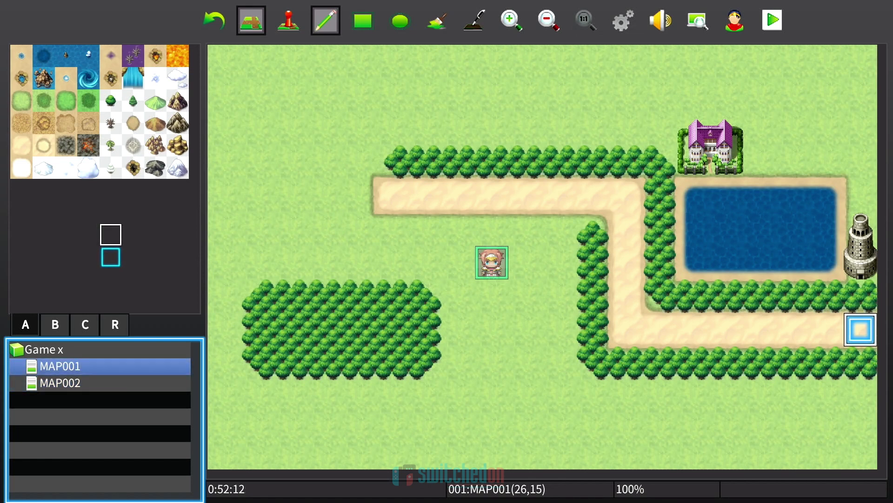
Step: Open the database for Game x
key(Down)
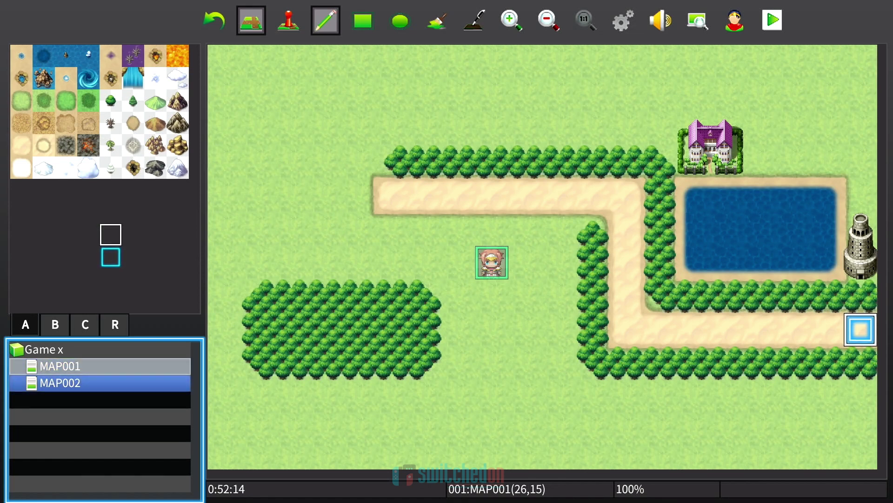
key(Down)
key(Down)
key(Tab)
key(Right)
key(Right)
key(Right)
key(Right)
key(Right)
key(Right)
key(Right)
key(Right)
key(Right)
key(Right)
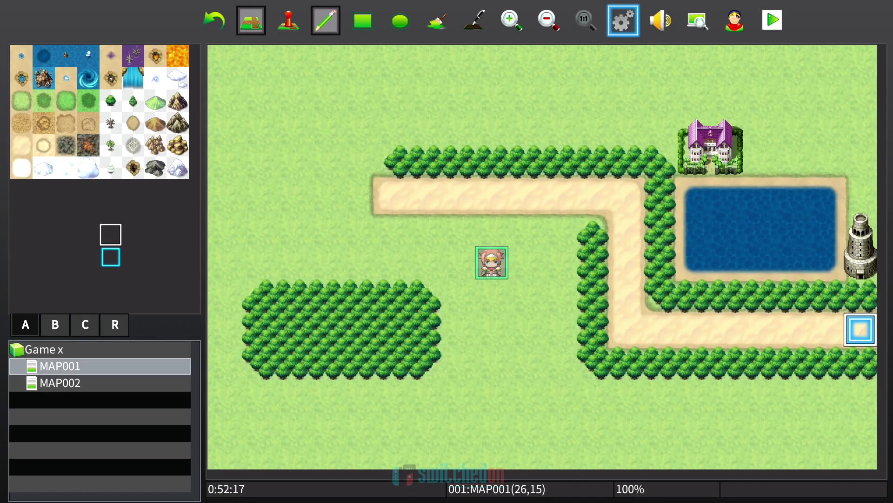
key(Return)
Step: Look through the database categories from Actors and Skills down to Enemies
key(Down)
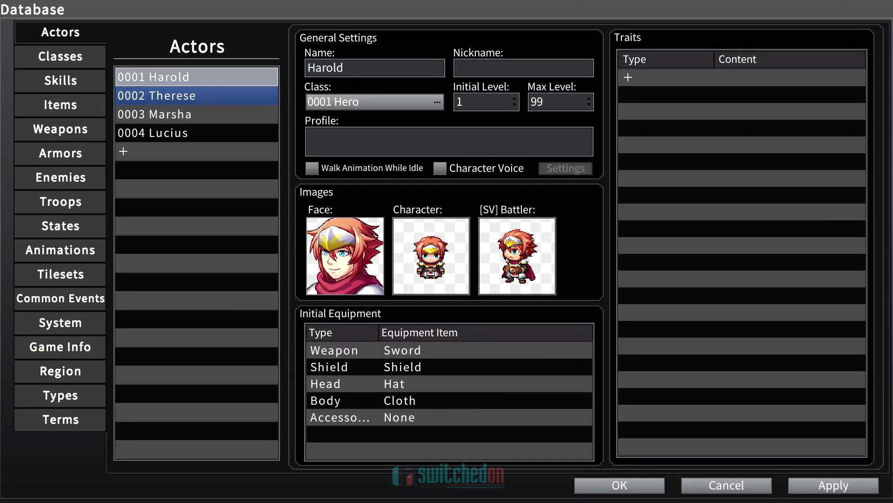
key(Down)
key(Escape)
key(Up)
key(Up)
key(Up)
key(Down)
key(Down)
key(Down)
key(Down)
key(Down)
key(Down)
key(Down)
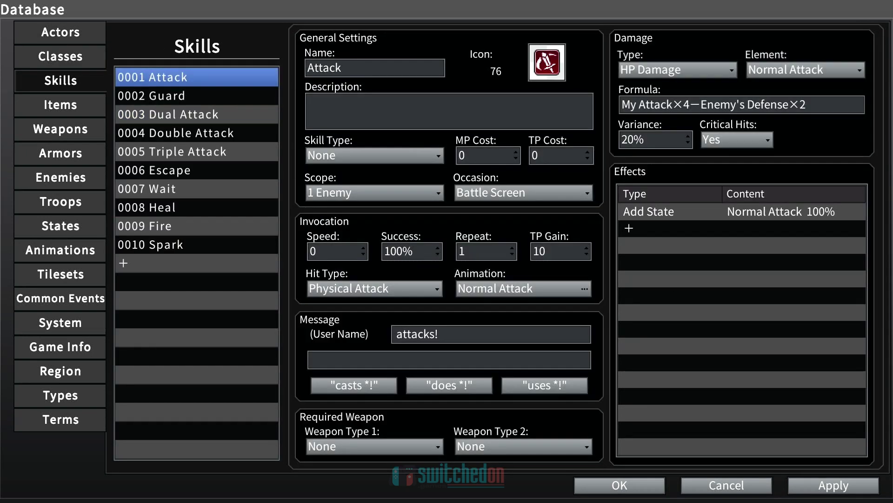
Step: Go to the database's Troops category and load the Slime*2 troop
key(Down)
key(Down)
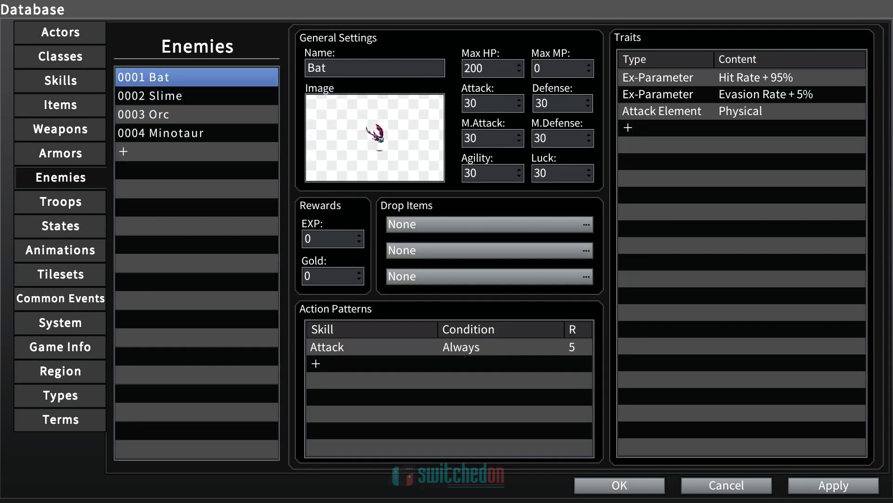
key(Down)
key(Up)
key(Up)
key(Down)
key(Up)
key(Down)
key(Down)
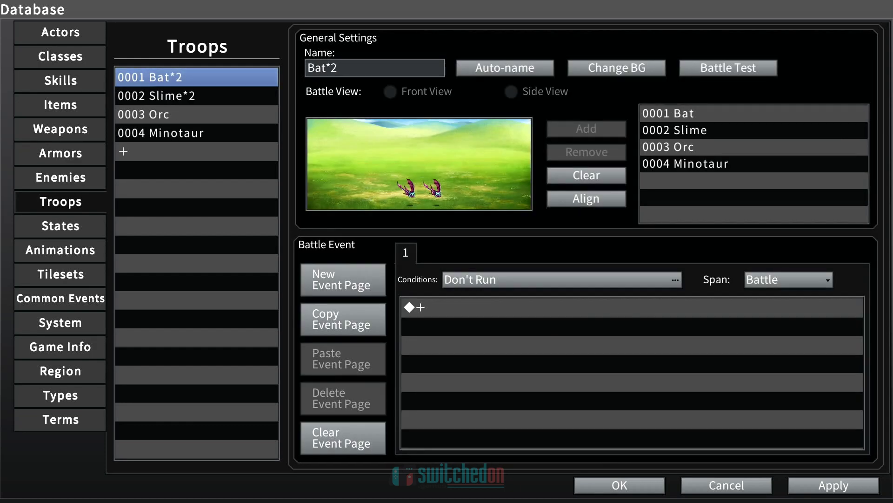
key(Return)
key(Escape)
key(Down)
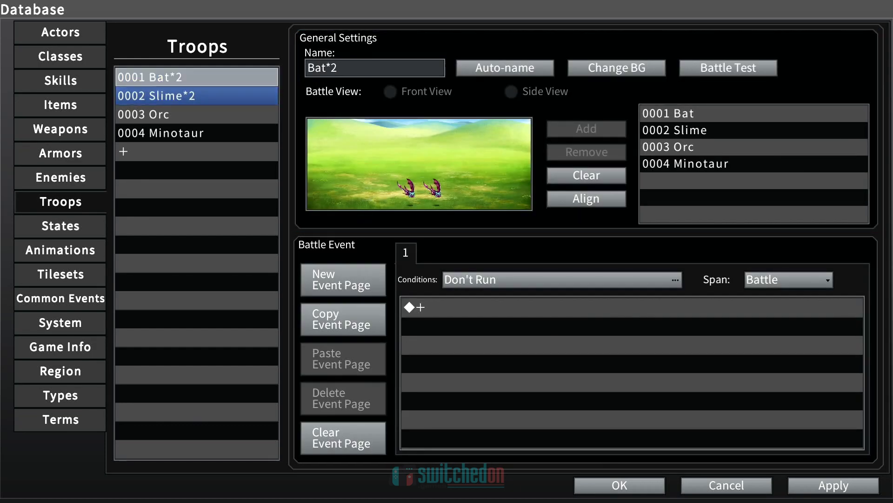
key(Return)
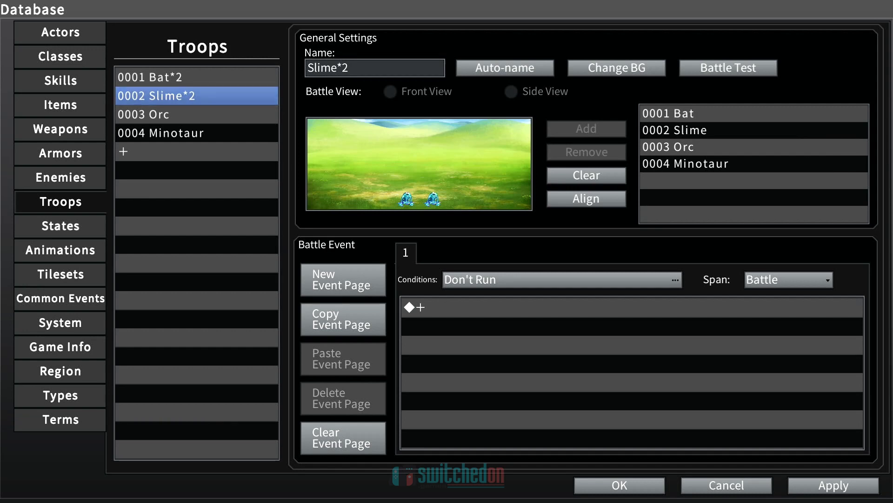
Step: Move the left slime of the Slime*2 troop up and to the left in the battle preview
key(Right)
key(Down)
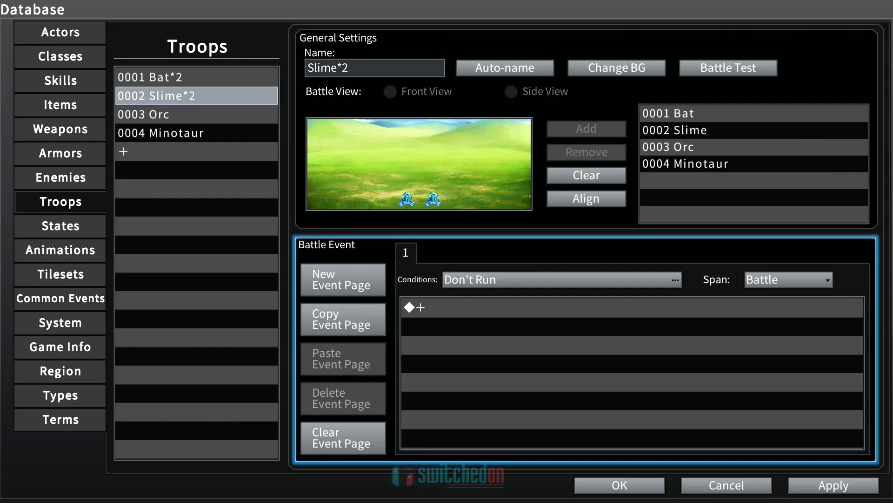
key(Up)
key(Left)
key(Right)
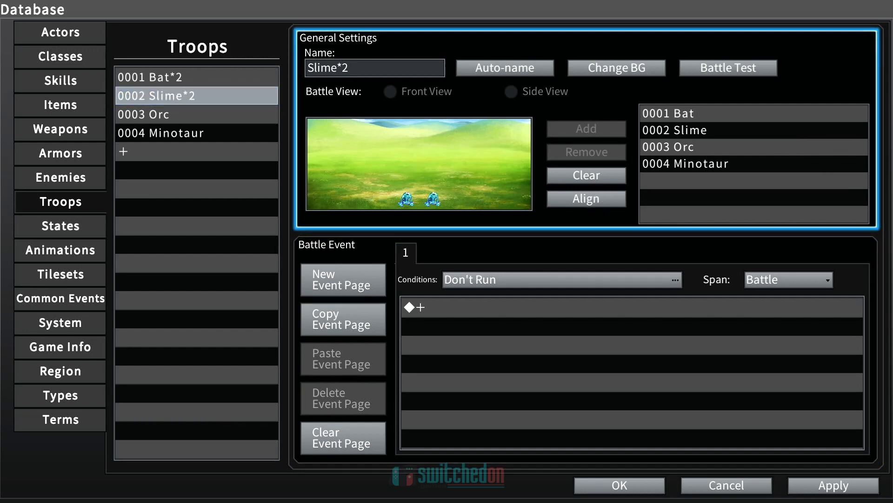
key(Return)
key(Right)
key(Right)
key(Right)
key(Down)
key(Left)
key(Left)
key(Left)
key(Return)
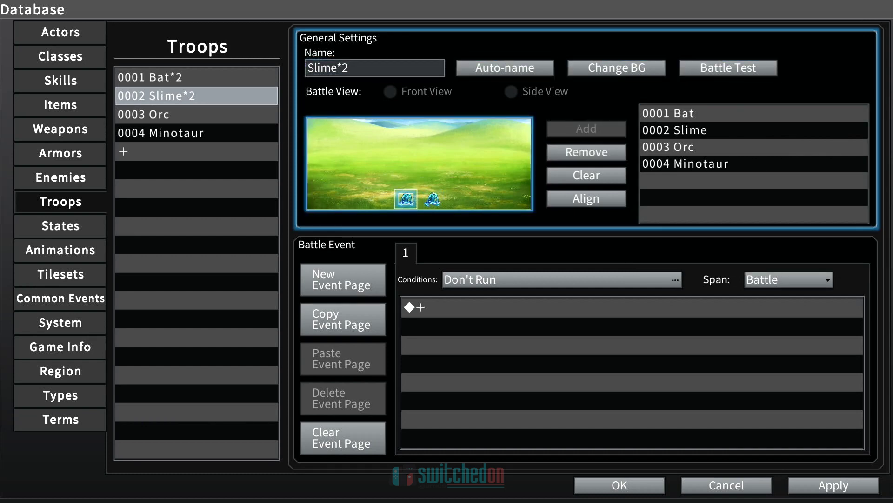
key(Left)
key(Left)
key(Left)
key(Left)
key(Left)
key(Up)
key(Up)
key(Left)
key(Up)
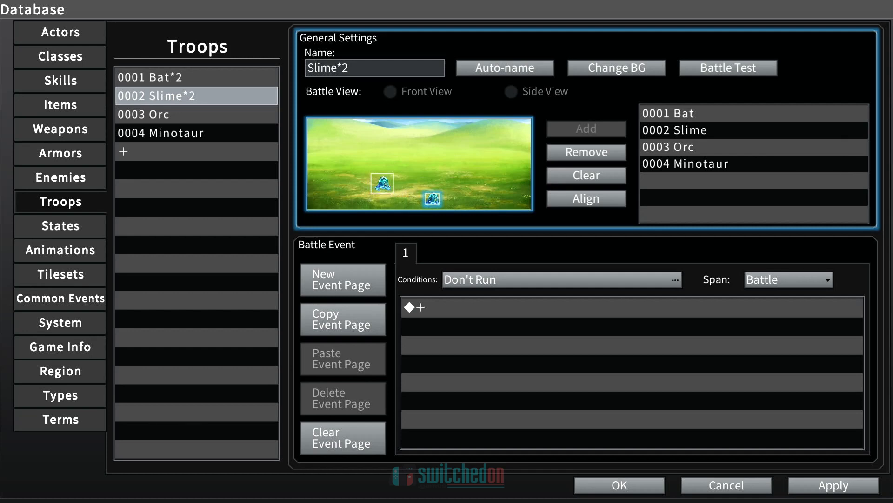
Step: Leave the battle preview and examine the Slime*2 troop's general settings, including the background change option
key(Right)
key(Escape)
key(Up)
key(Down)
key(Right)
key(Down)
key(Down)
key(Down)
key(Down)
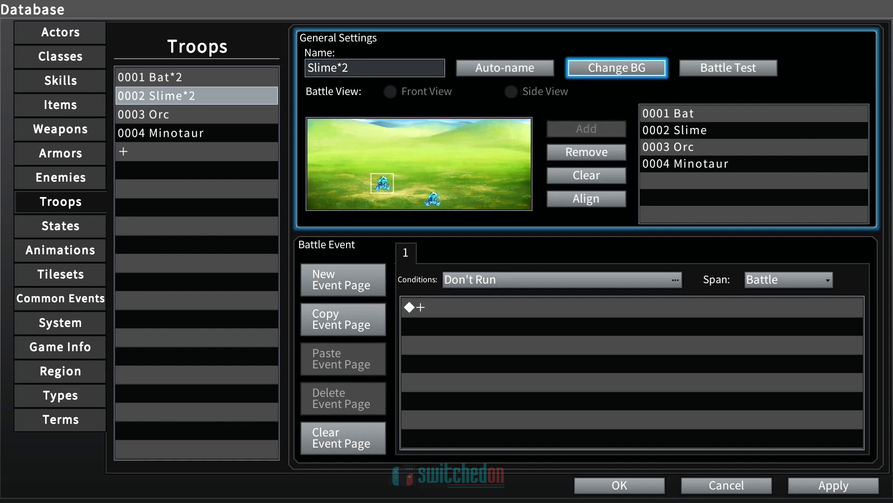
key(Down)
key(Right)
key(Up)
key(Down)
key(Up)
Step: Confirm the database changes and return to the map editor
key(Escape)
key(Down)
key(Down)
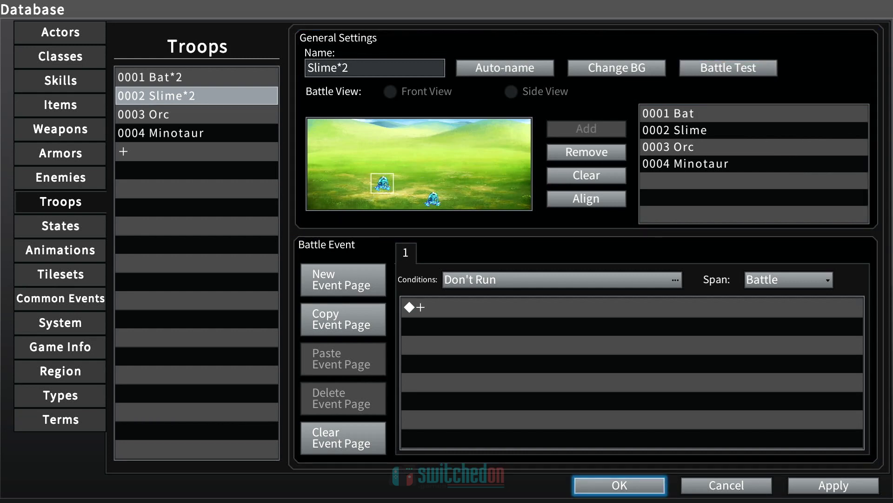
key(Return)
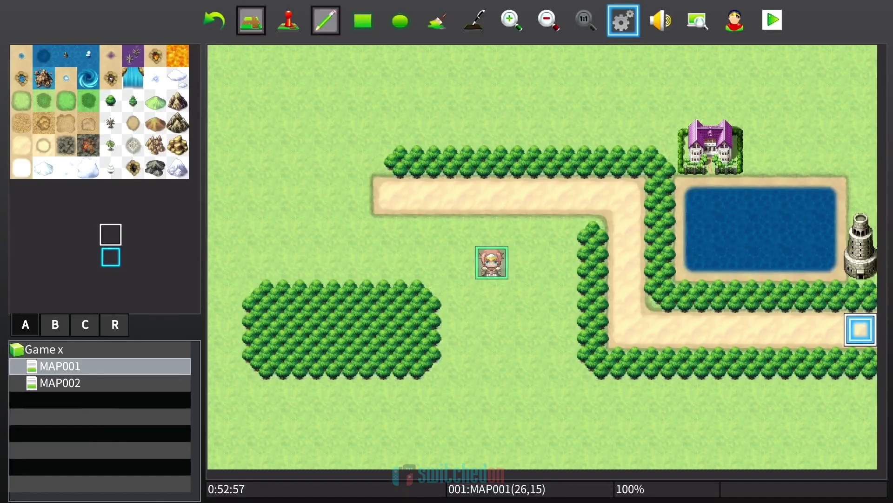
Step: Open the map properties of MAP001 for editing
key(Left)
key(Down)
key(Down)
key(Left)
key(Left)
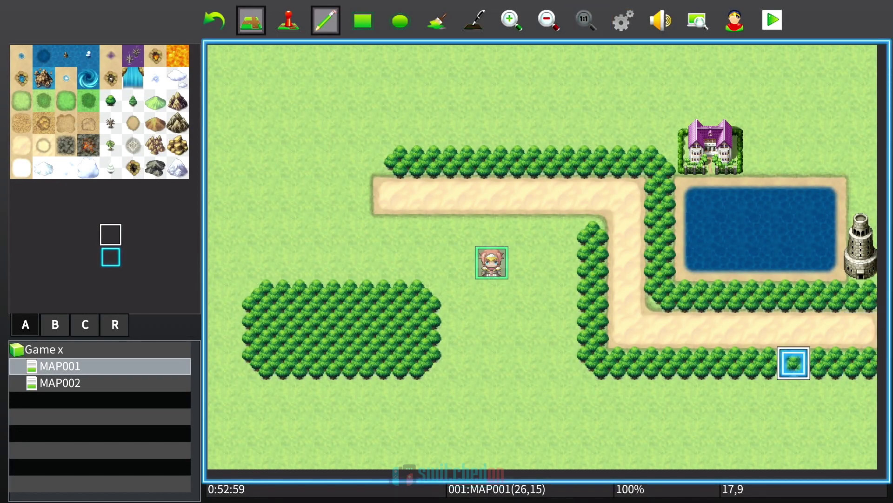
key(Page_Up)
key(Left)
key(Page_Up)
key(Down)
key(Up)
key(Return)
key(Down)
key(Down)
key(Down)
key(Down)
key(Down)
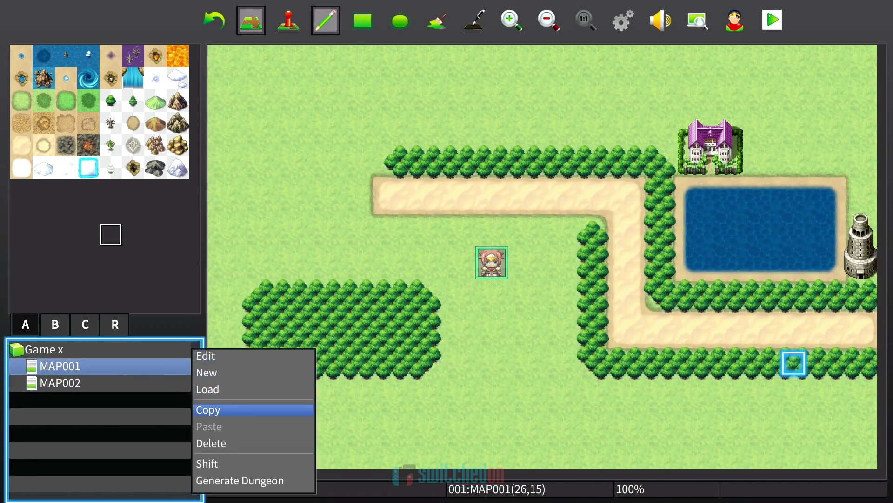
key(Up)
key(Up)
key(Up)
key(Up)
key(Up)
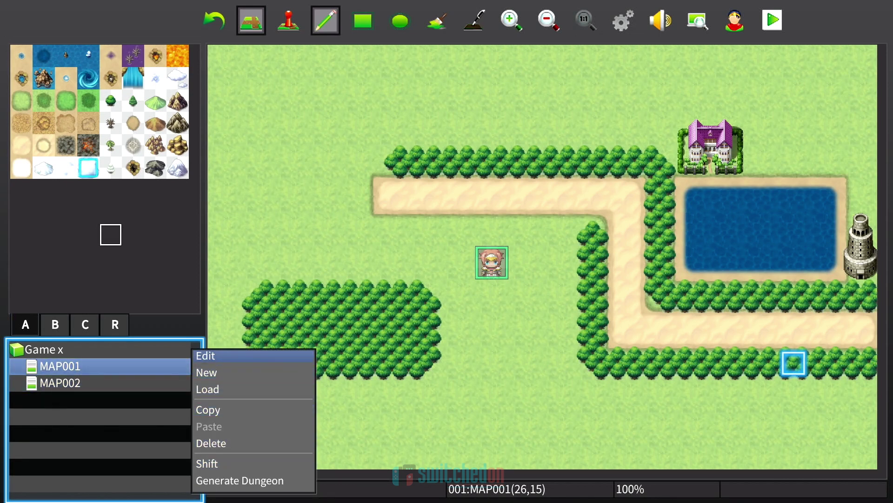
key(Return)
Step: Start a new encounter entry for MAP001 and choose 0002 Slime*2 as its troop
key(Right)
key(Left)
key(Right)
key(Return)
key(Return)
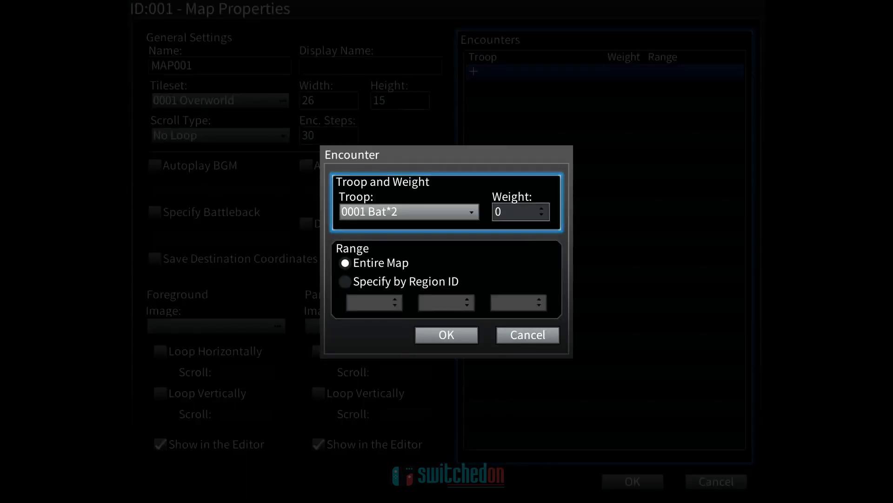
key(Down)
key(Up)
key(Return)
key(Return)
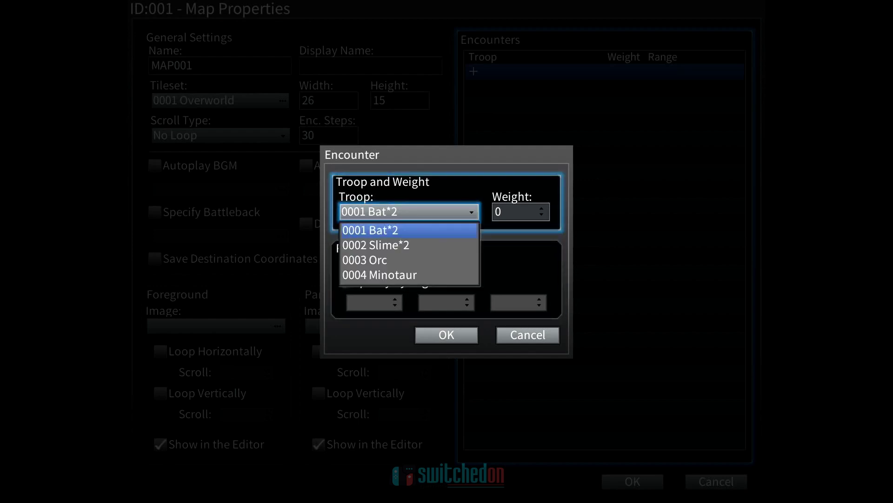
key(Down)
key(Down)
key(Down)
key(Up)
key(Up)
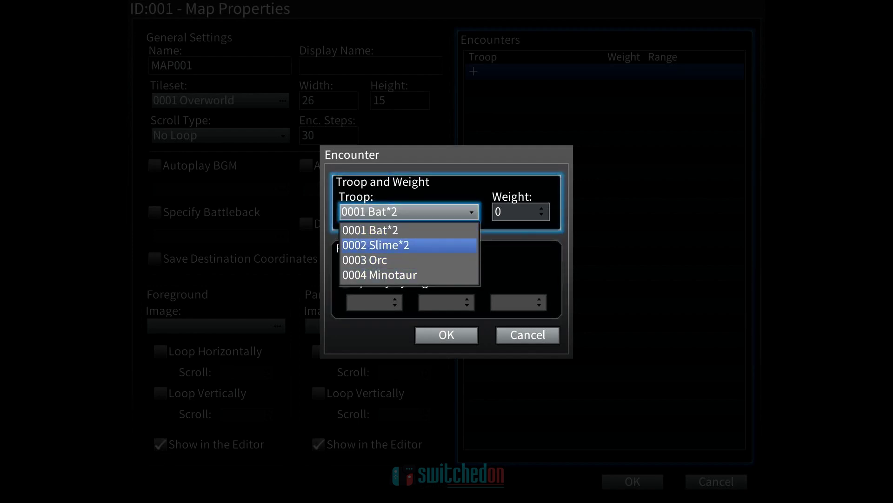
key(Return)
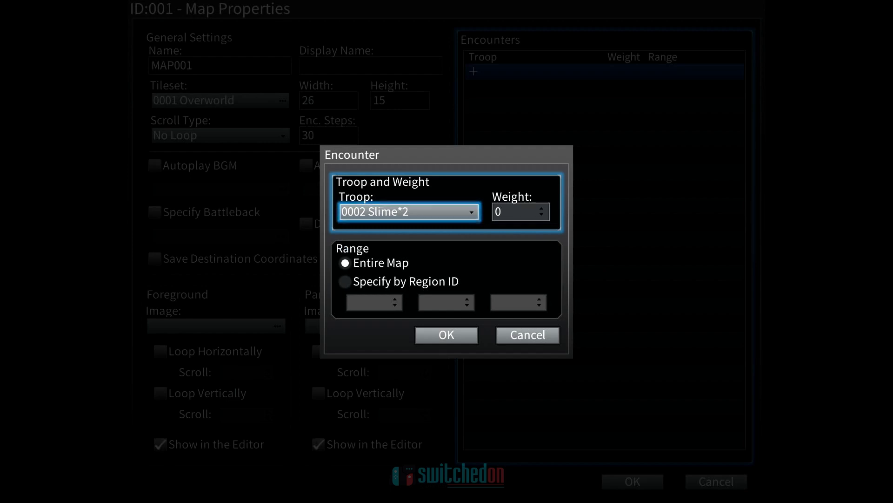
Step: Set the Slime*2 encounter's weight to 1
key(Tab)
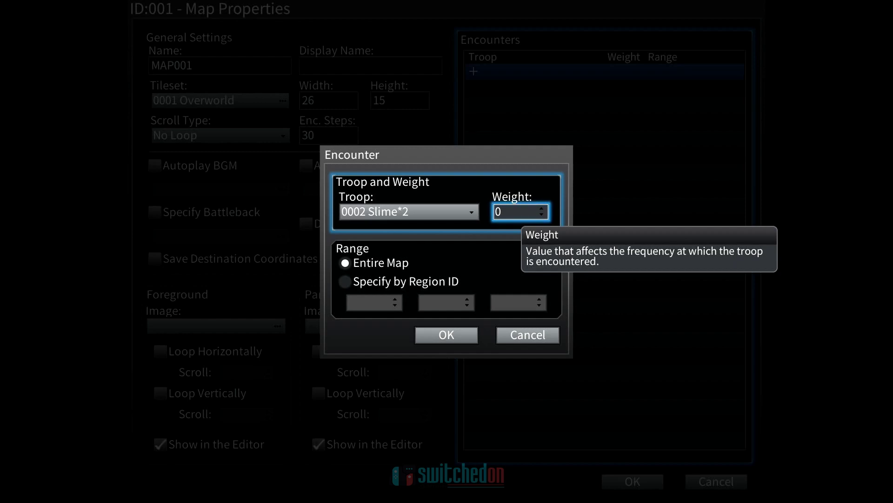
key(Return)
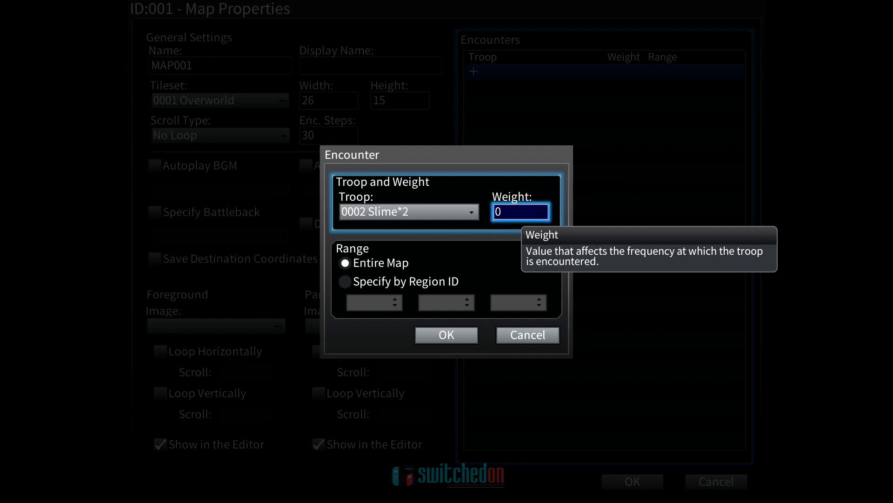
key(Up)
key(Return)
key(Left)
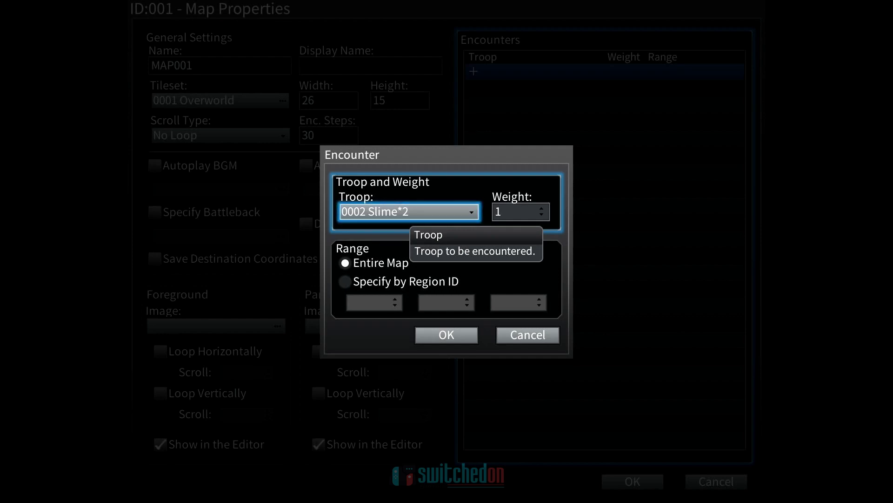
Step: Try limiting the encounter's range with the Specify by Region ID option
key(Down)
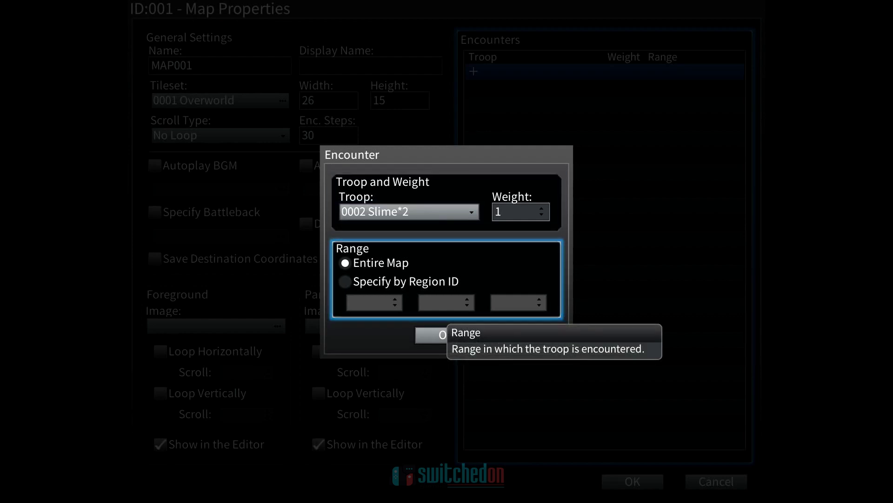
key(Up)
key(Down)
key(Up)
key(Down)
key(Return)
key(Down)
key(Return)
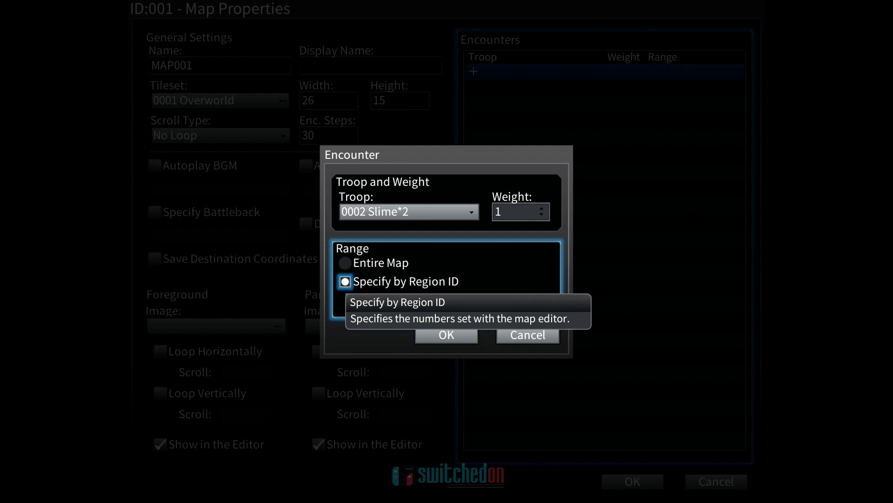
Step: Set the encounter's range back to Entire Map and confirm the encounter
key(Escape)
key(Up)
key(Down)
key(Return)
key(Down)
key(Down)
key(Up)
key(Up)
key(Return)
key(Down)
key(Up)
key(Escape)
key(Down)
key(Return)
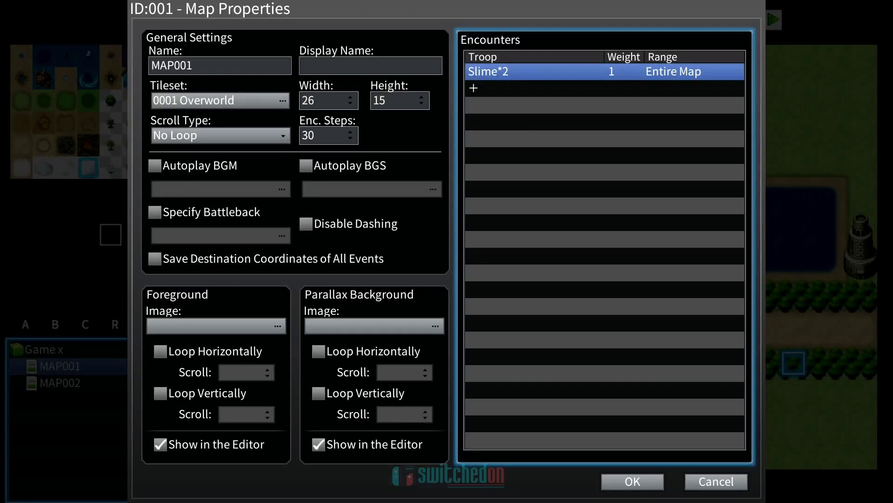
Step: Accept the MAP001 properties with the new encounter and return to the map editor
key(Down)
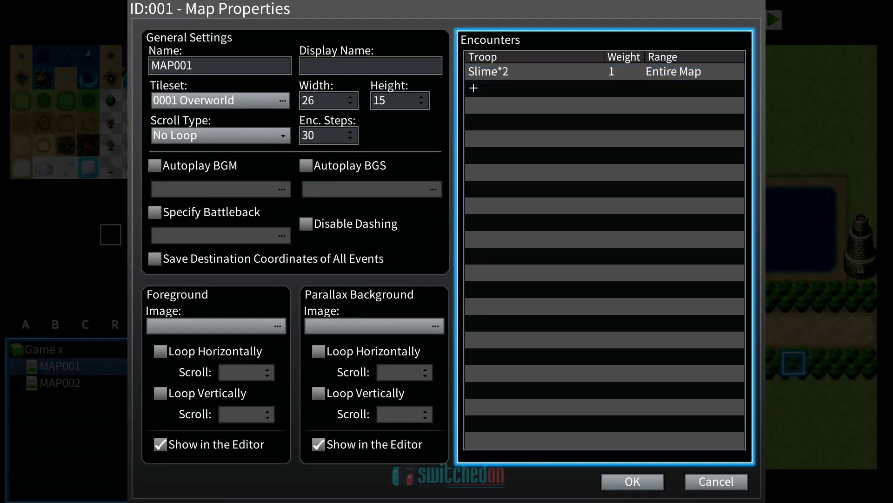
key(Down)
key(Left)
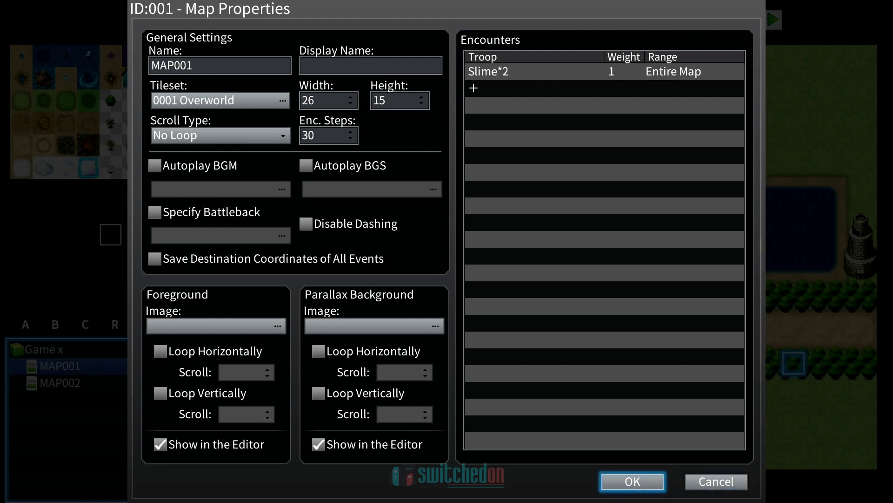
key(Return)
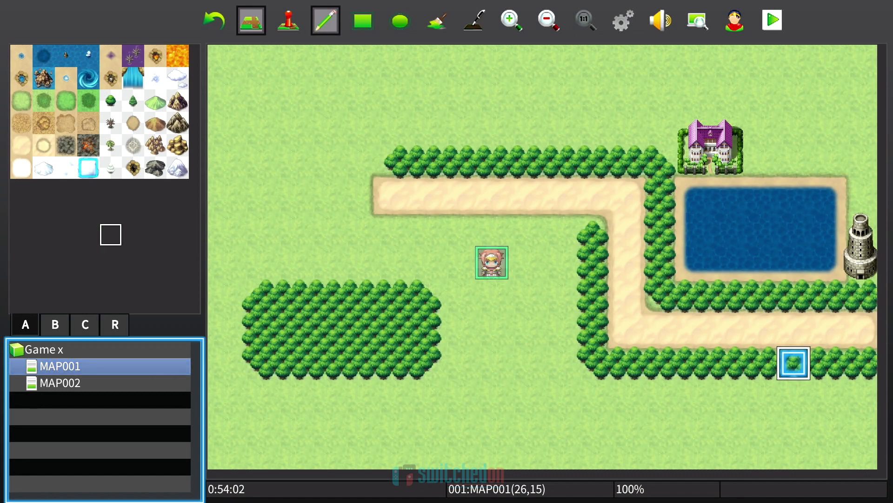
key(Down)
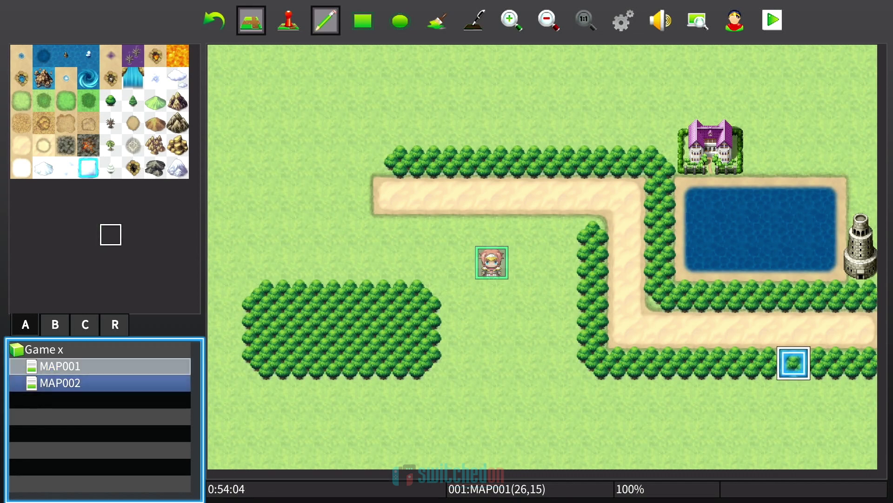
key(Up)
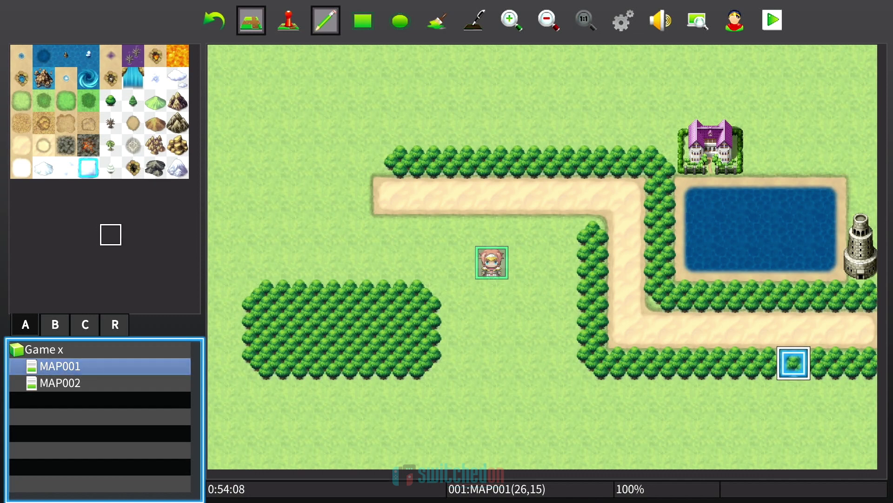
key(Up)
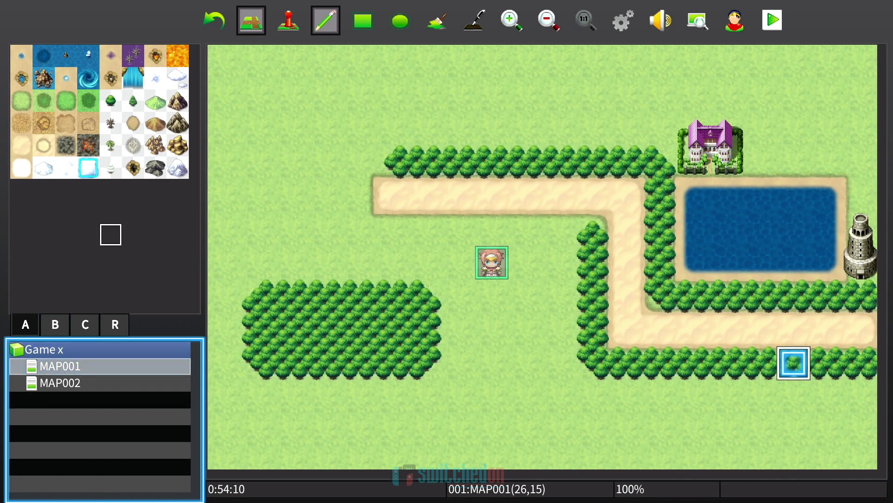
Step: Save the project over the existing Game x slot in slot 3 and start a playtest
key(Escape)
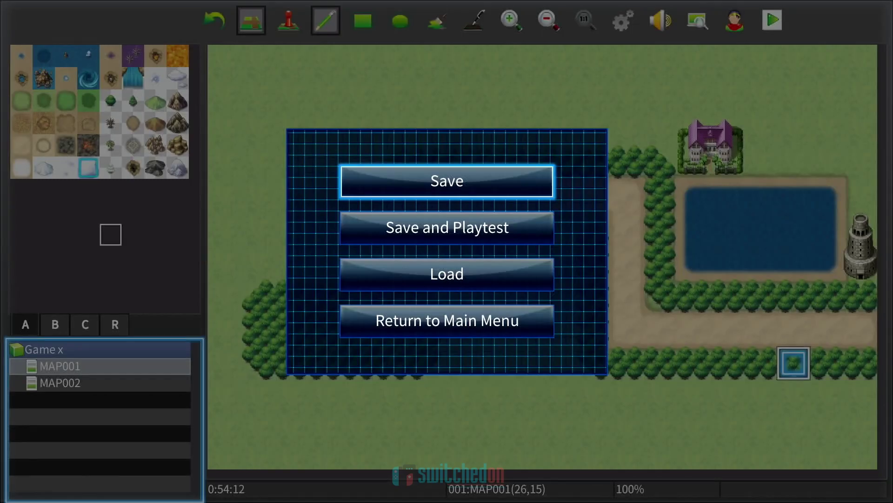
key(Down)
key(Return)
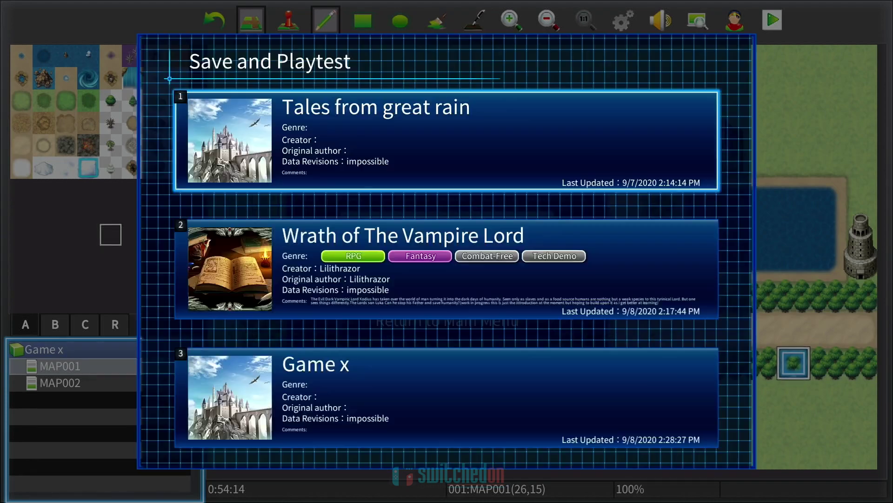
key(Down)
key(Down)
key(Return)
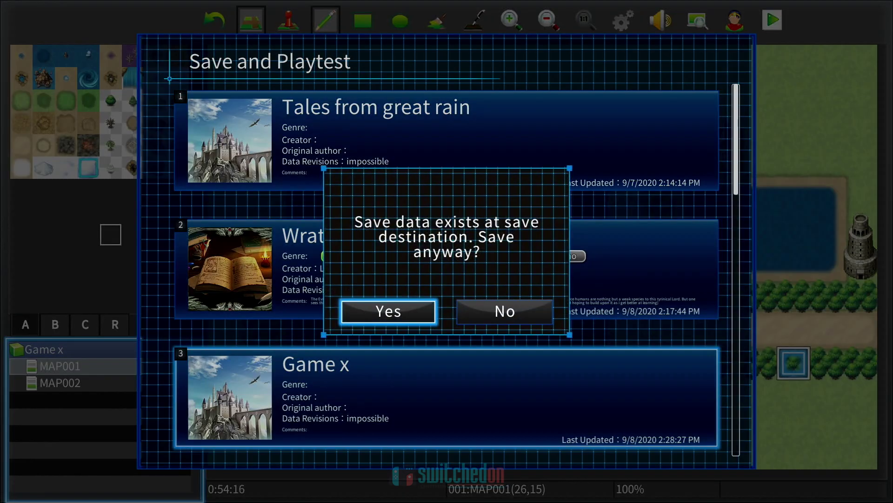
key(Return)
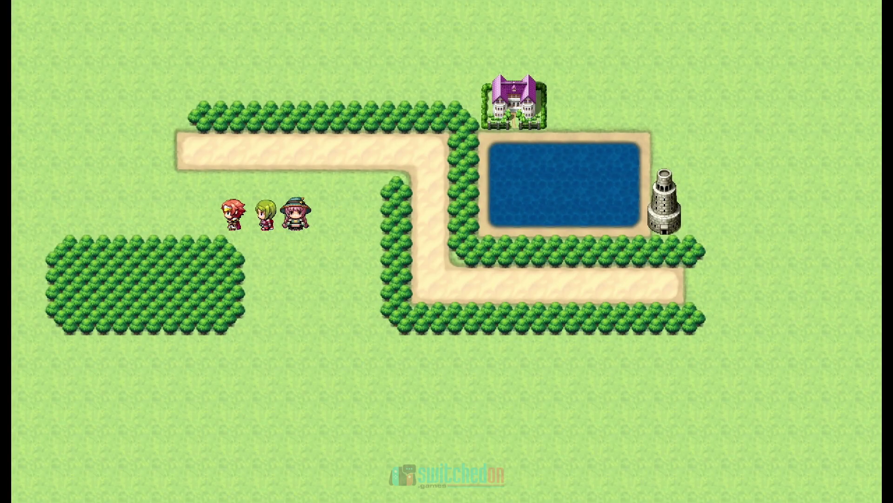
Step: Walk the party around the grassland of MAP001 to trigger a random slime battle and open its battle commands
key(Down)
key(Right)
key(Down)
key(Right)
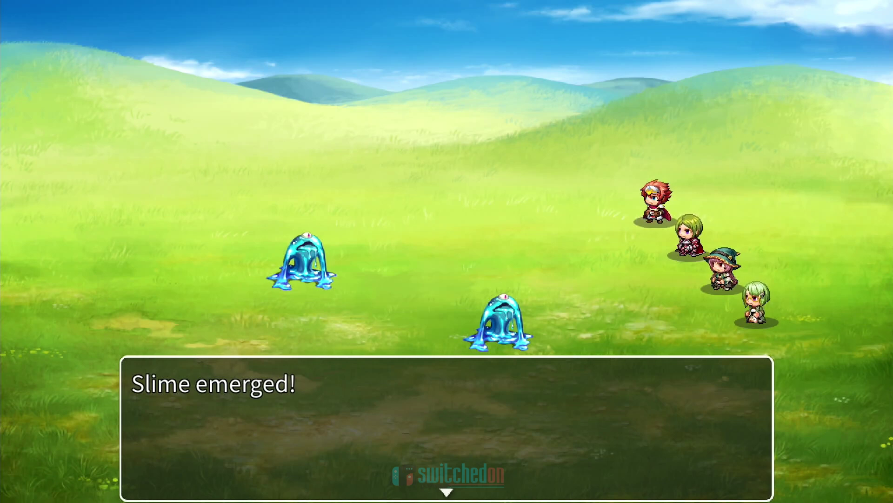
key(Return)
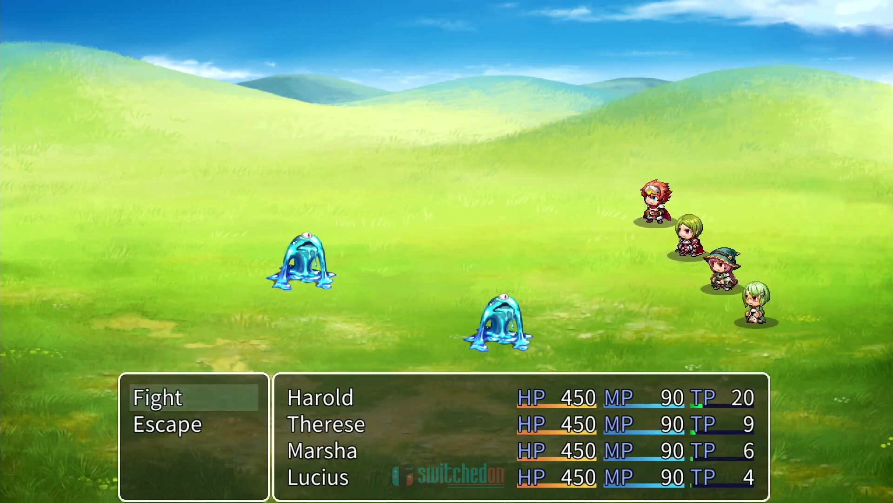
Step: Choose to fight and have the first two party members attack Slime A
key(Down)
key(Up)
key(Down)
key(Up)
key(Return)
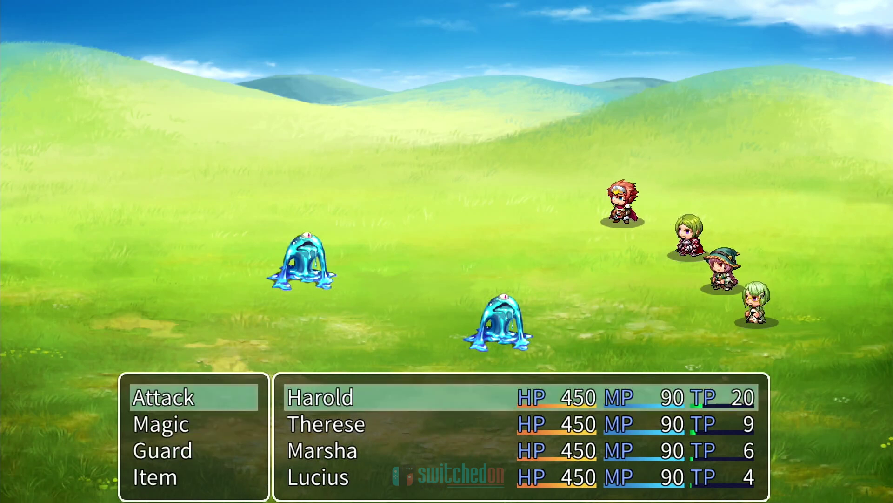
key(Return)
key(Return)
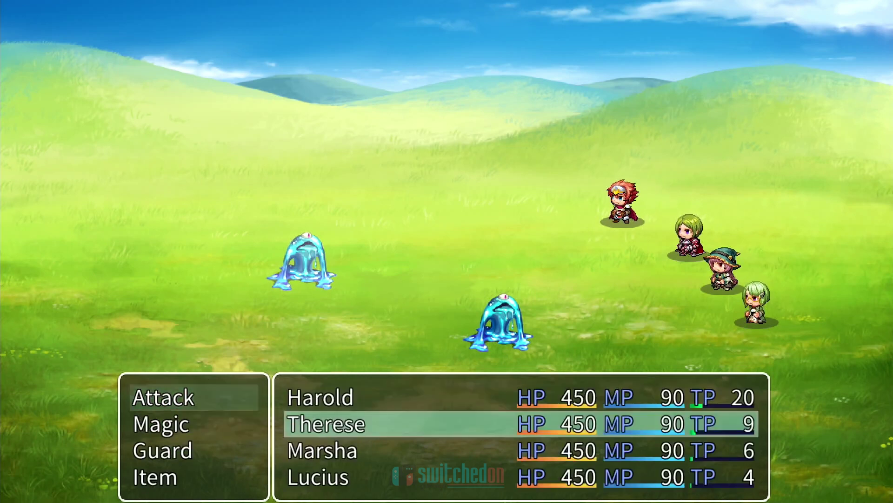
key(Return)
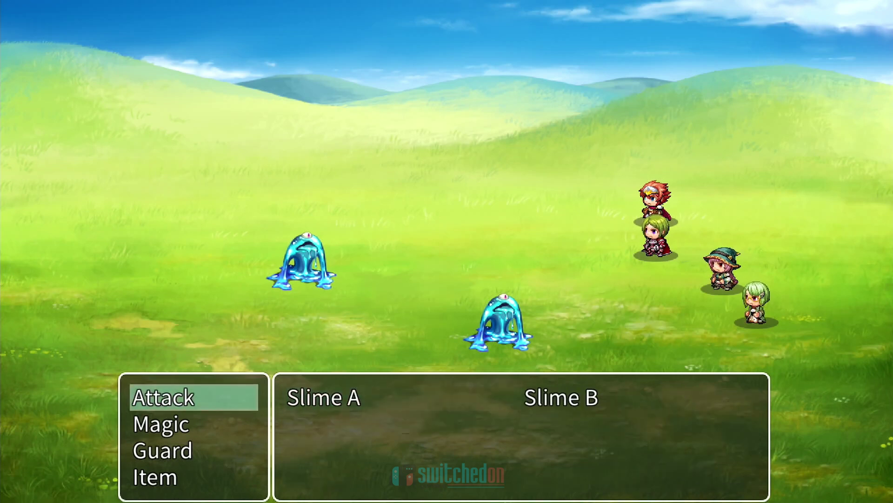
key(Return)
Step: Have the last two party members attack Slime B to play out the battle round
key(Return)
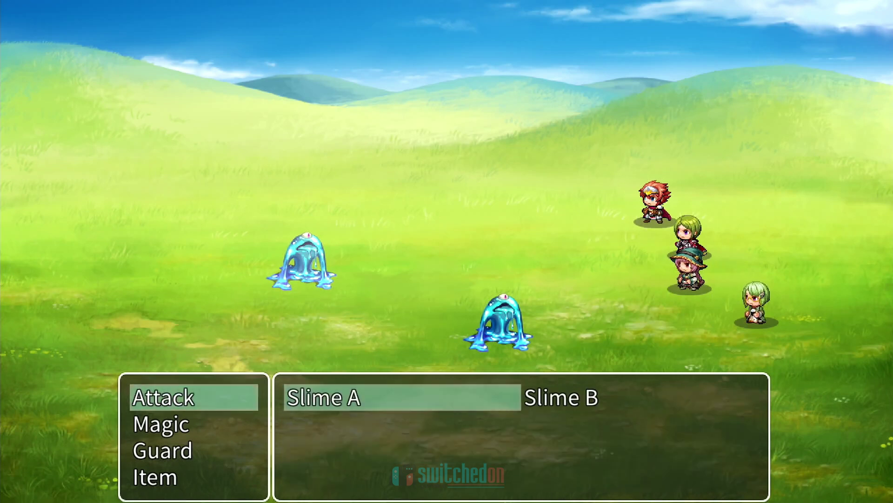
key(Right)
key(Return)
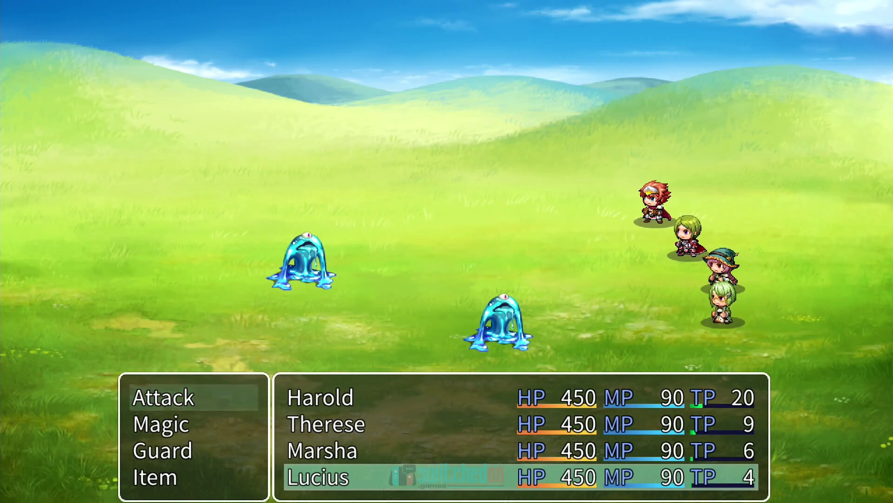
key(Return)
key(Right)
key(Return)
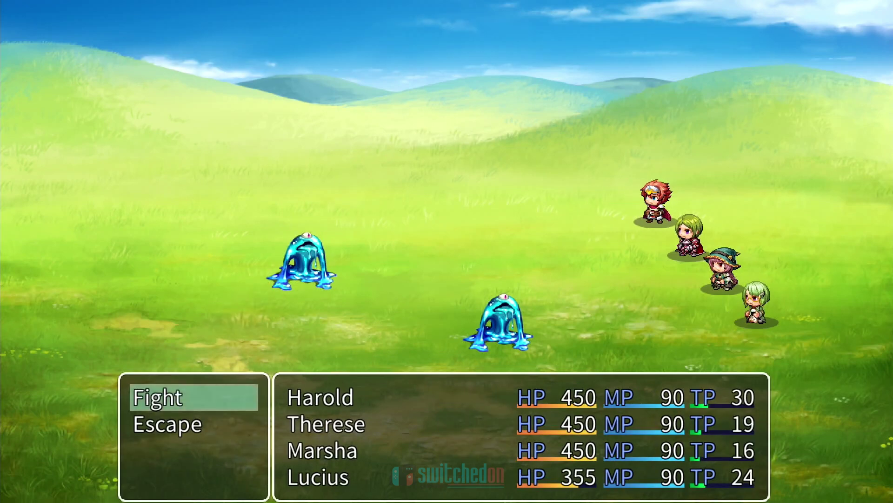
Step: Fight a second round with the party using regular attacks on the slimes
key(Return)
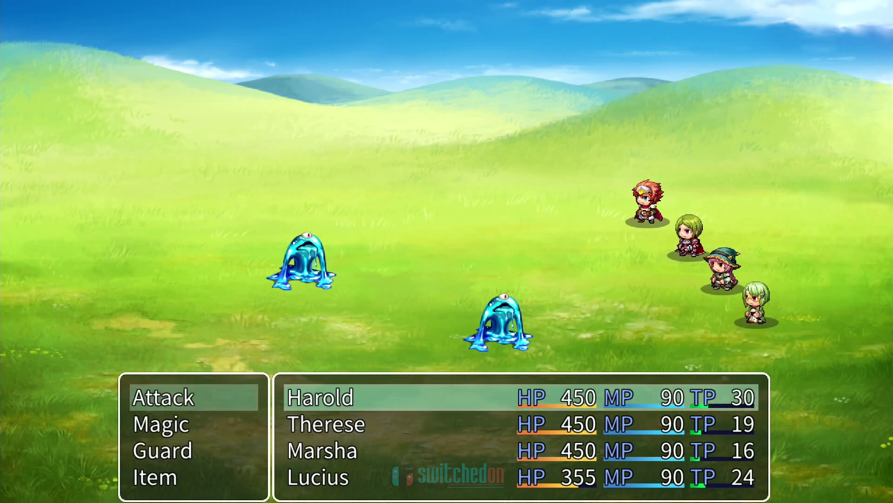
key(Return)
key(Return)
key(Return)
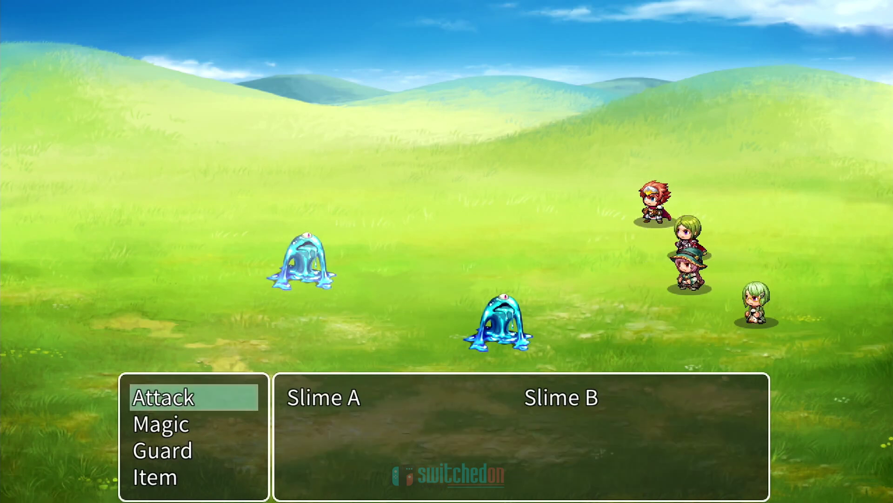
key(Return)
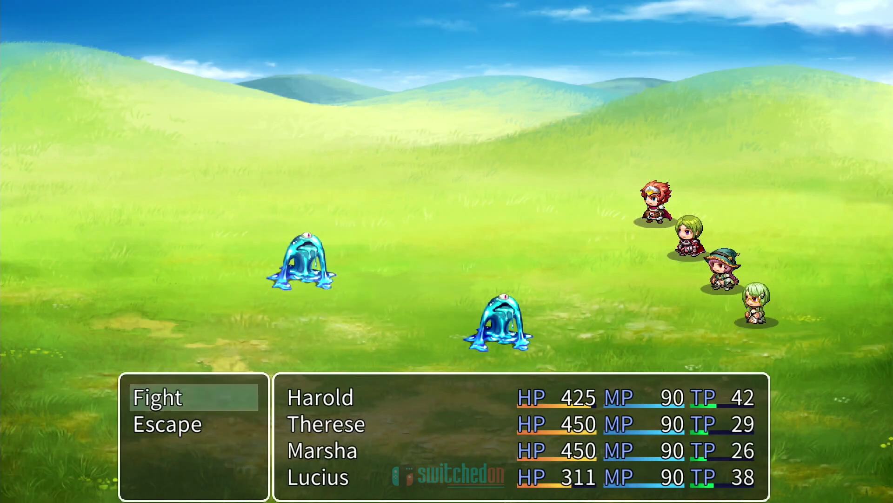
Step: Flee from the grassland slime battle and return to the map, retrying the escape if needed
key(Down)
key(Up)
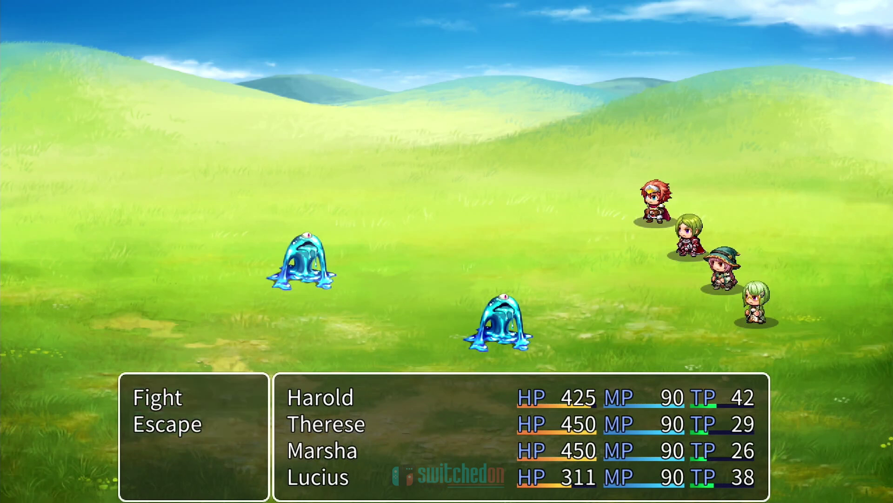
key(Return)
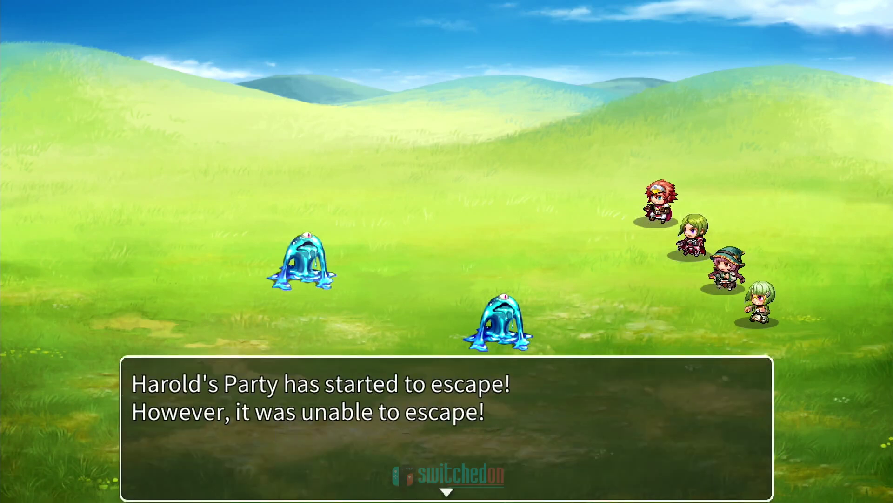
key(Return)
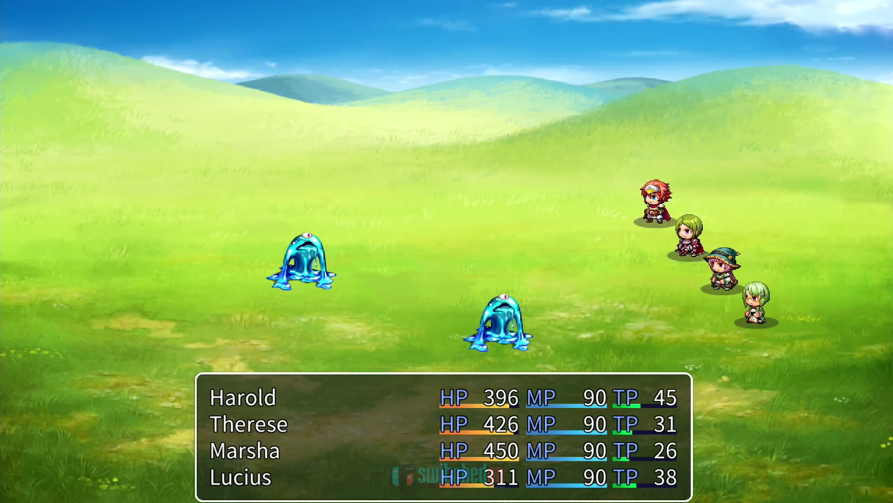
key(Down)
key(Return)
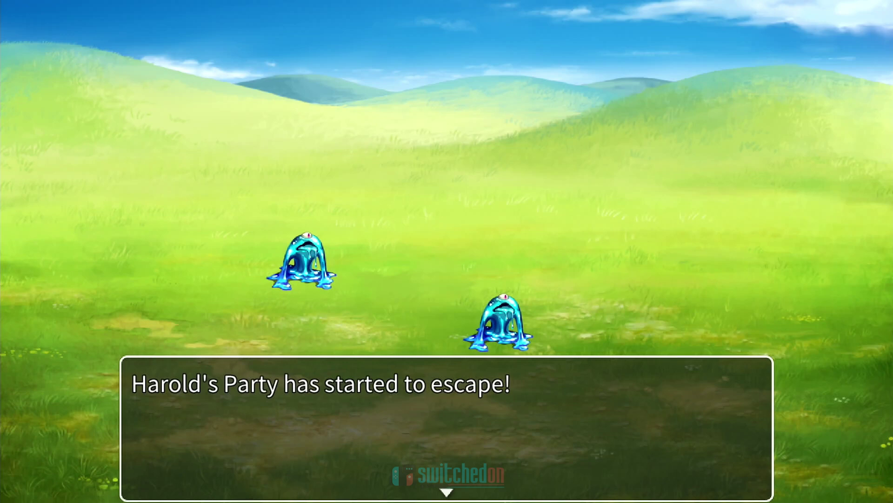
key(Return)
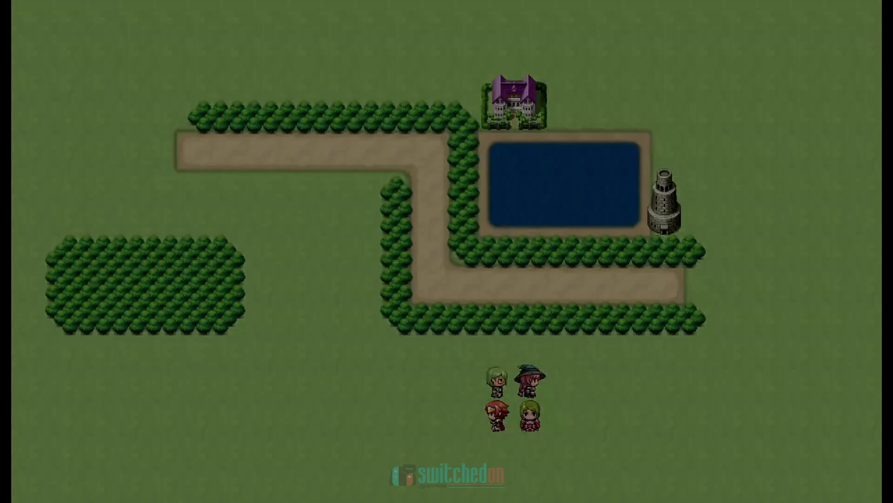
Step: Lead the party along the sand path and over to the large forest patch to trigger a slime battle there
key(Right)
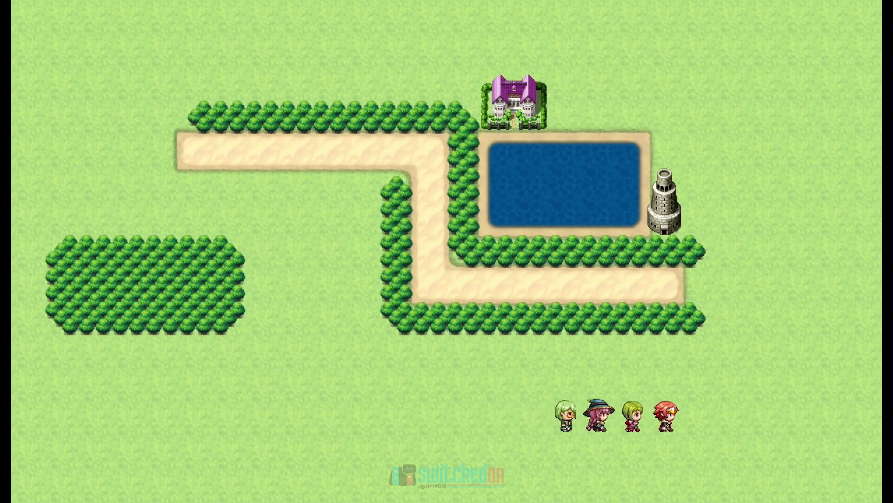
key(Up)
key(Left)
key(Down)
key(Left)
key(Left)
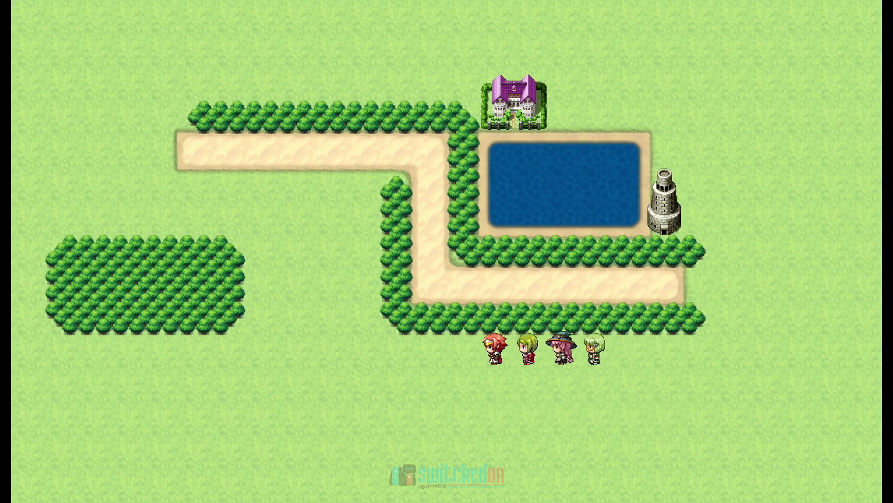
key(Up)
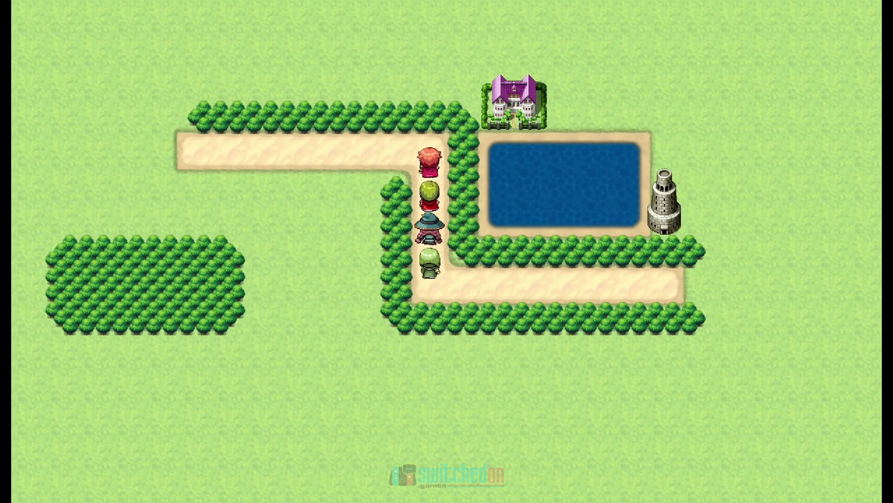
key(Left)
key(Left)
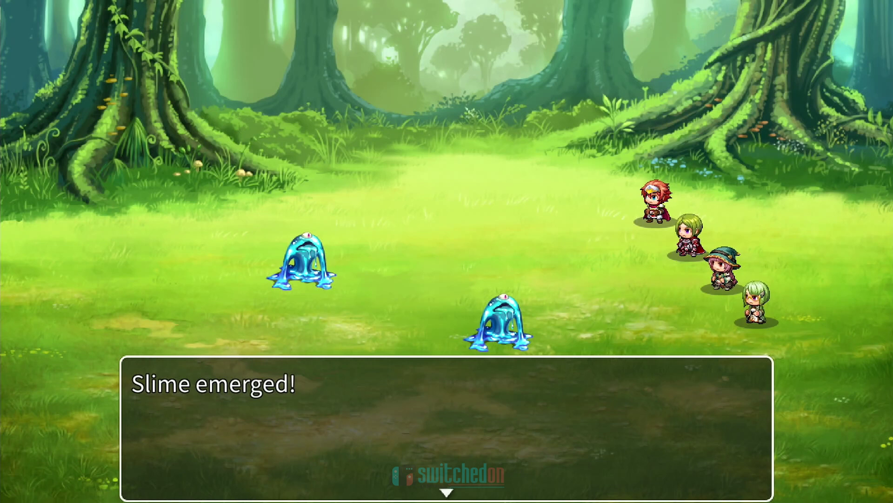
key(Return)
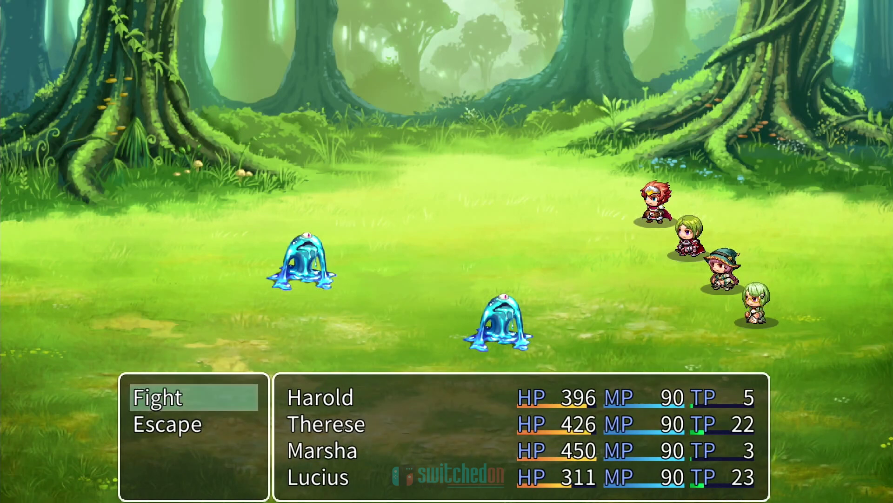
Step: Flee from the forest slime battle and return to the map, retrying the escape if needed
key(Return)
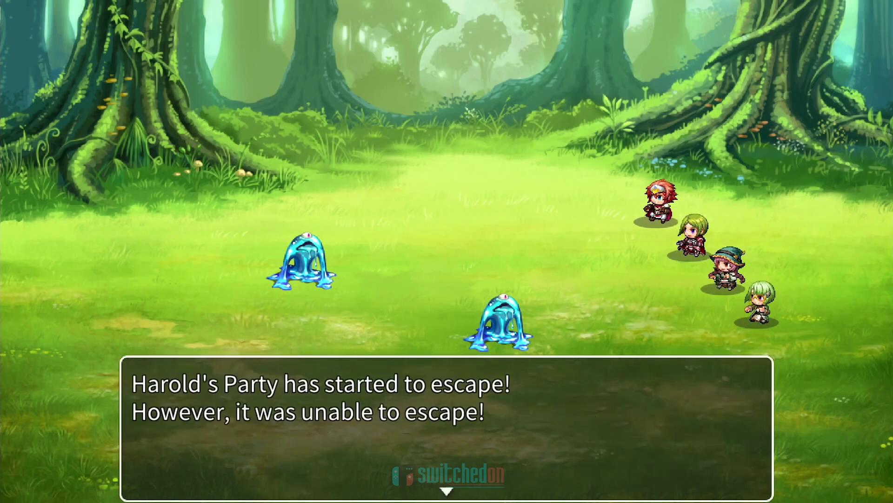
key(Return)
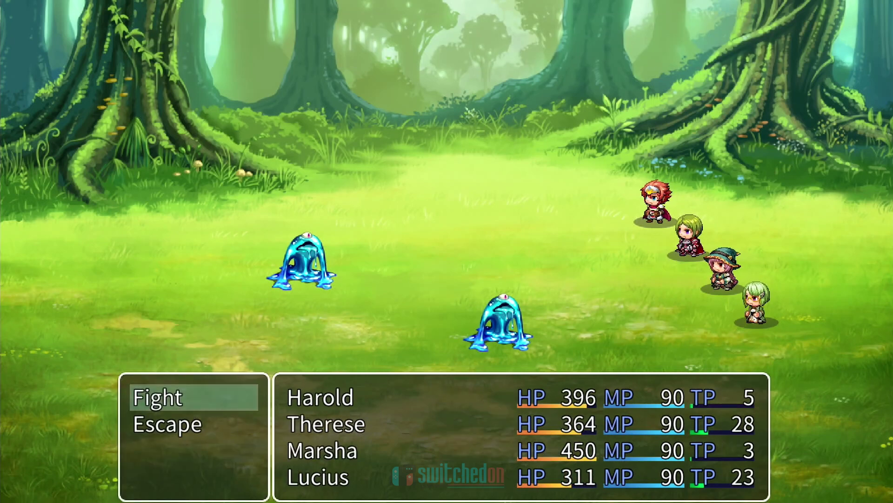
key(Down)
key(Return)
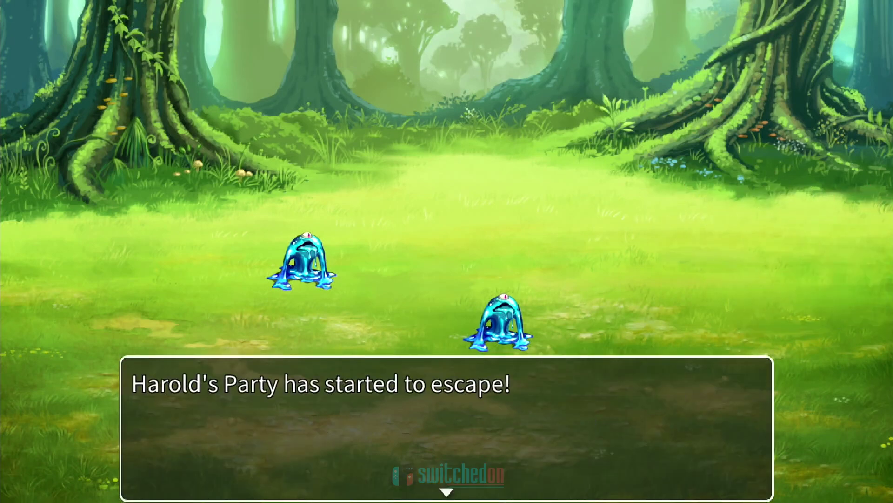
key(Return)
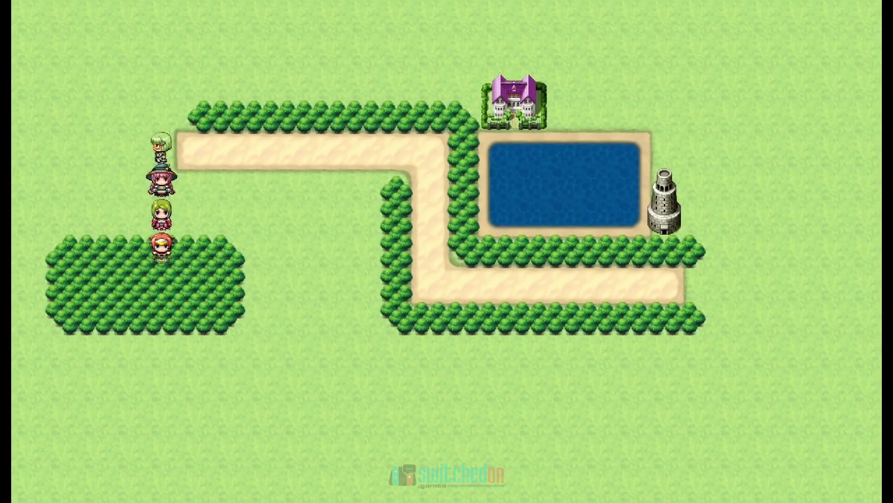
Step: Walk the party through the forest patch and onto the grass to trigger another slime battle
key(Right)
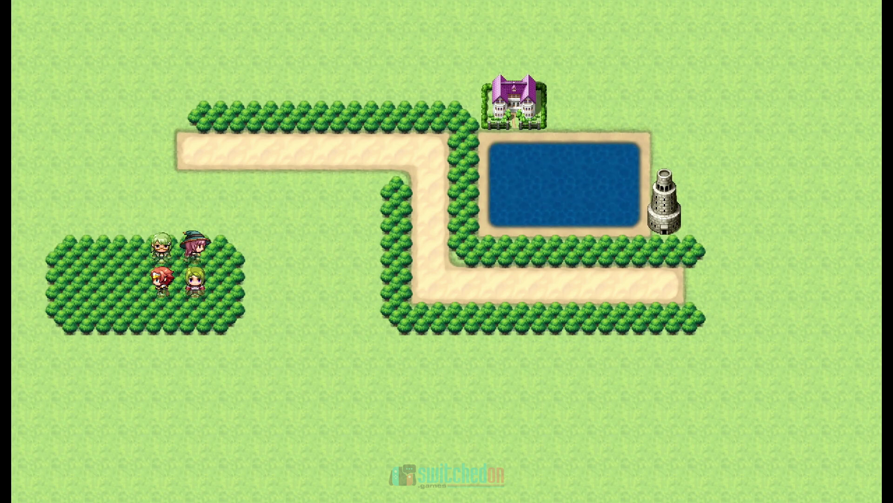
key(Down)
key(Down)
key(Down)
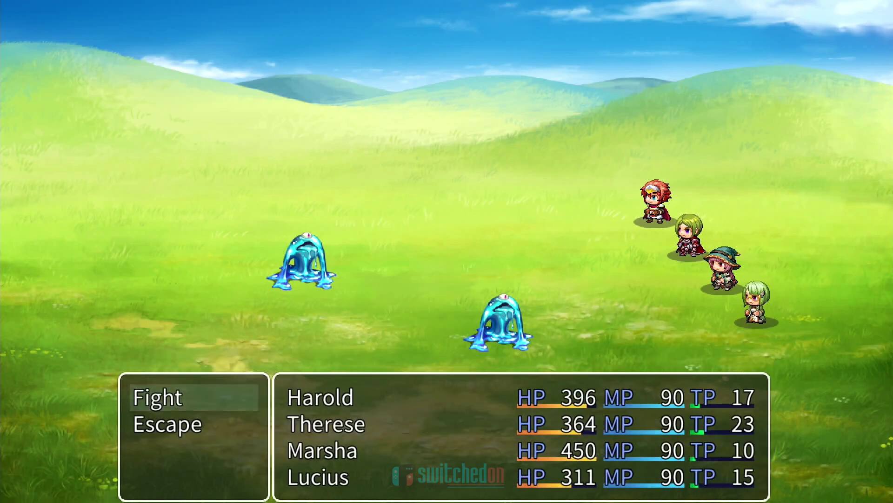
Step: Choose to fight and have all four party members attack Slime A
key(Return)
key(Return)
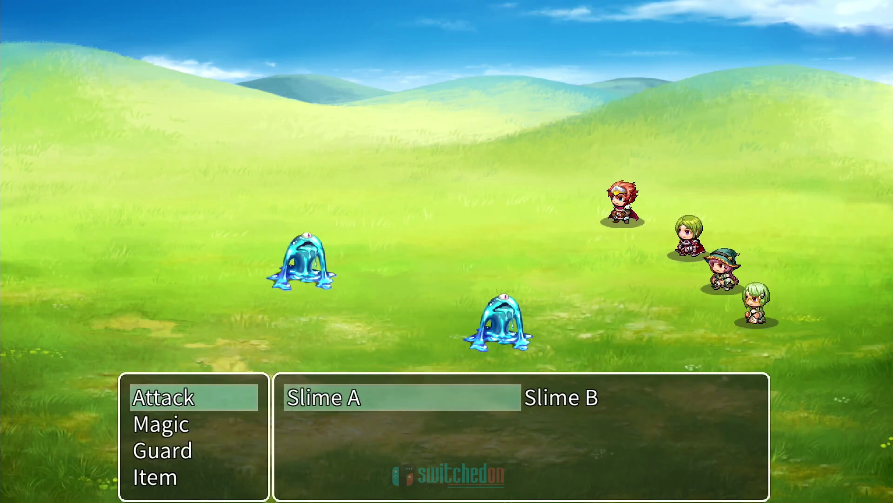
key(Return)
key(Return)
key(Return)
key(Return)
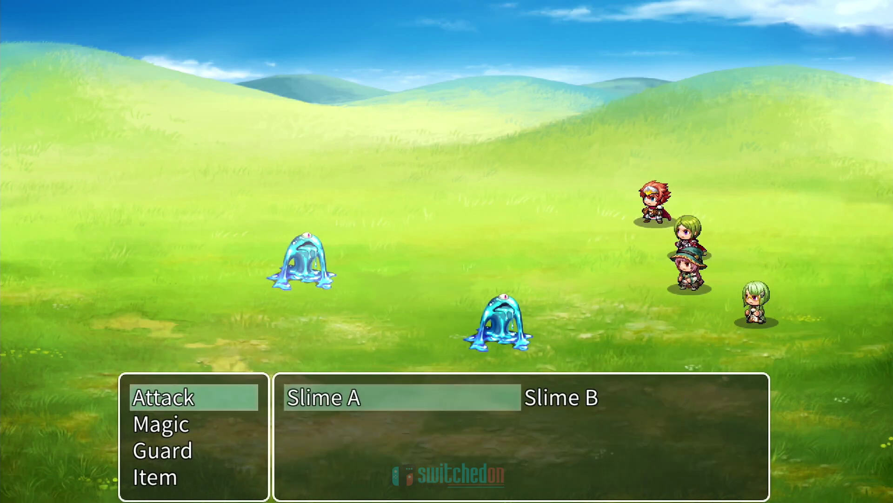
key(Return)
key(Return)
key(Return)
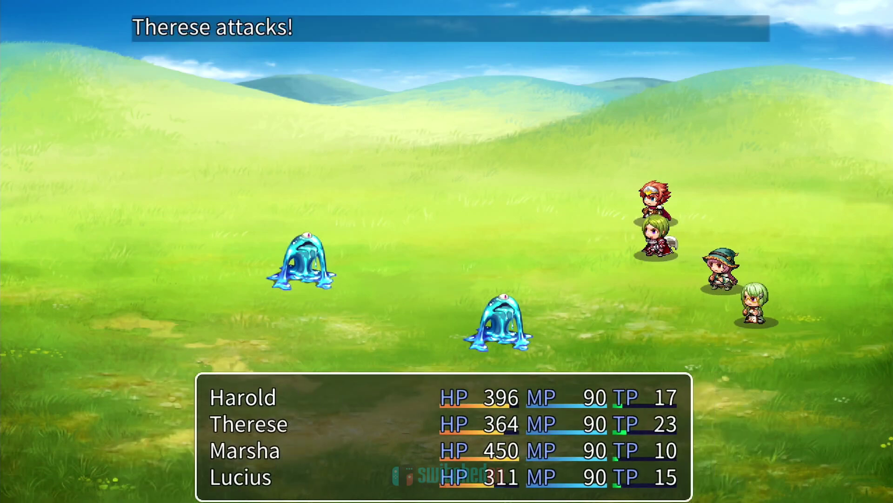